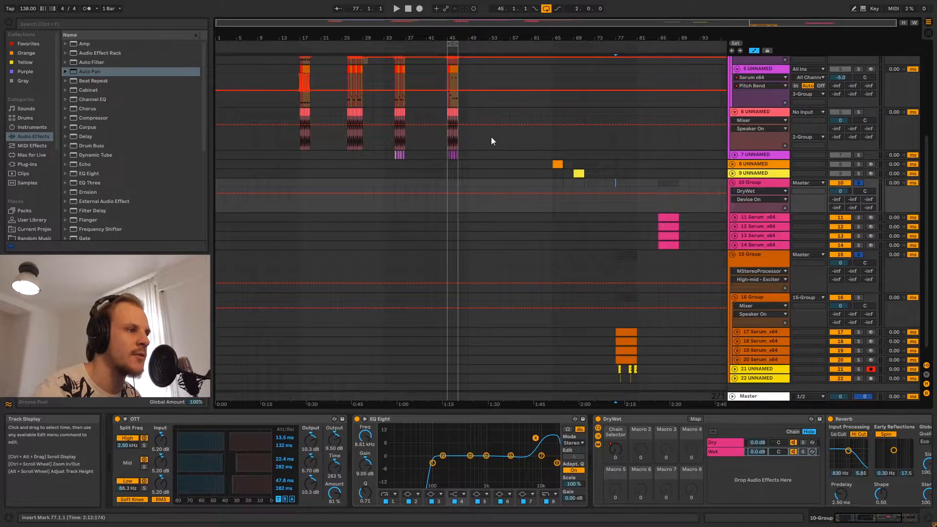
Highlight the pink group's section at bars 85–89, and the orange group with tracks 21 and 22 at bars 77–81
left_click_drag(643, 37, 499, 94)
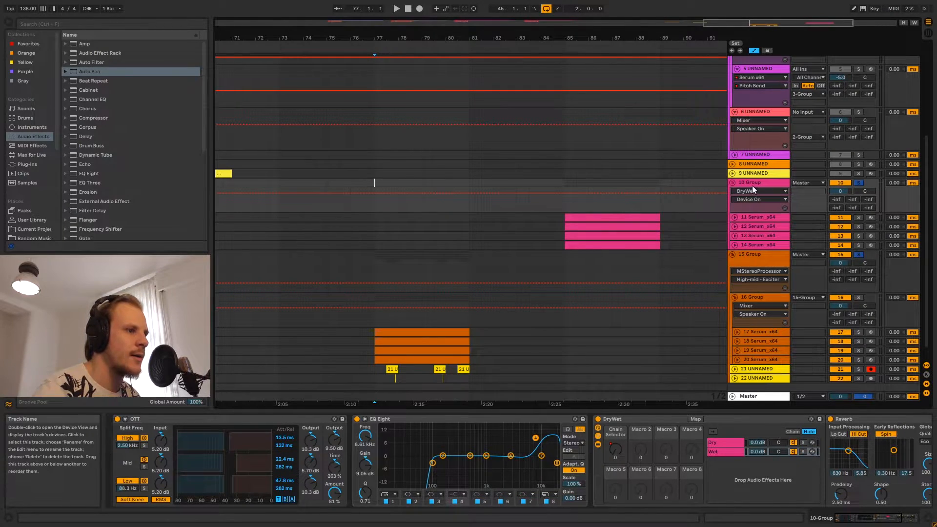
left_click_drag(565, 184, 651, 220)
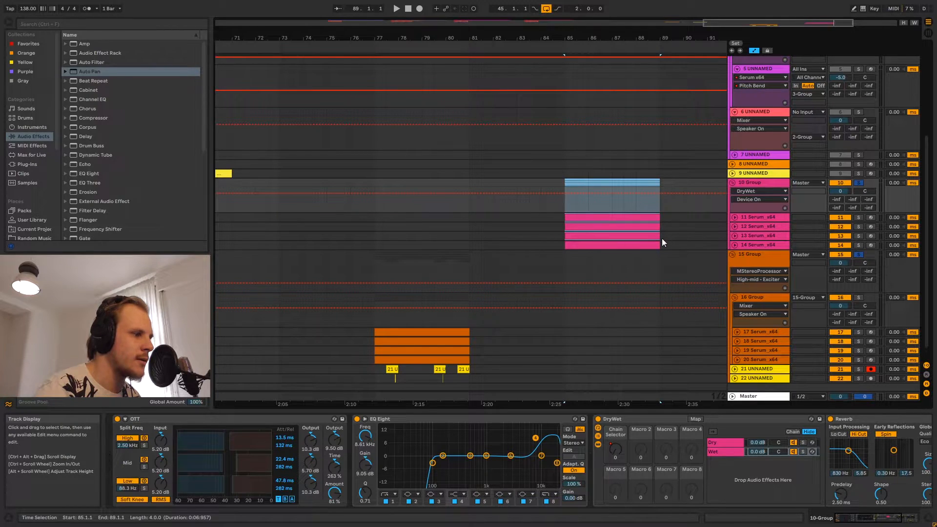
left_click(661, 242)
scroll(456, 249, "down", 1)
left_click_drag(376, 286, 469, 361)
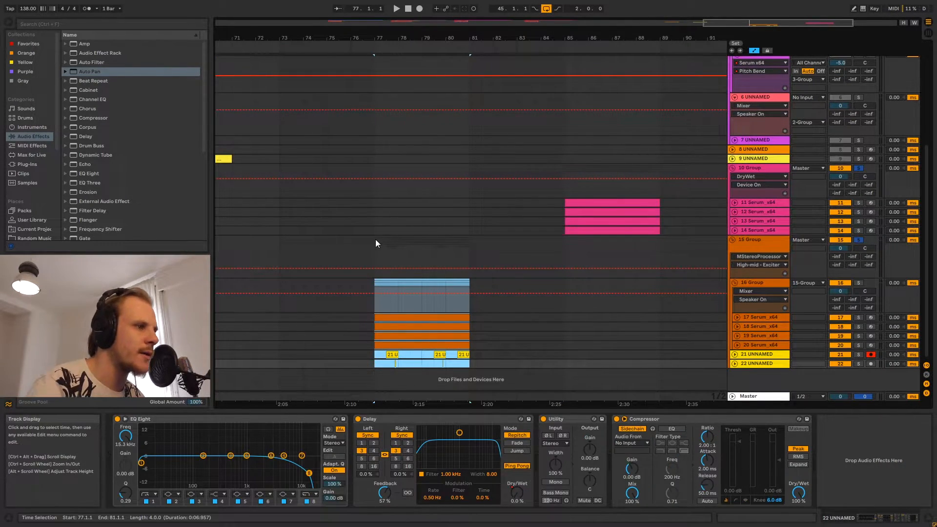
left_click(375, 240)
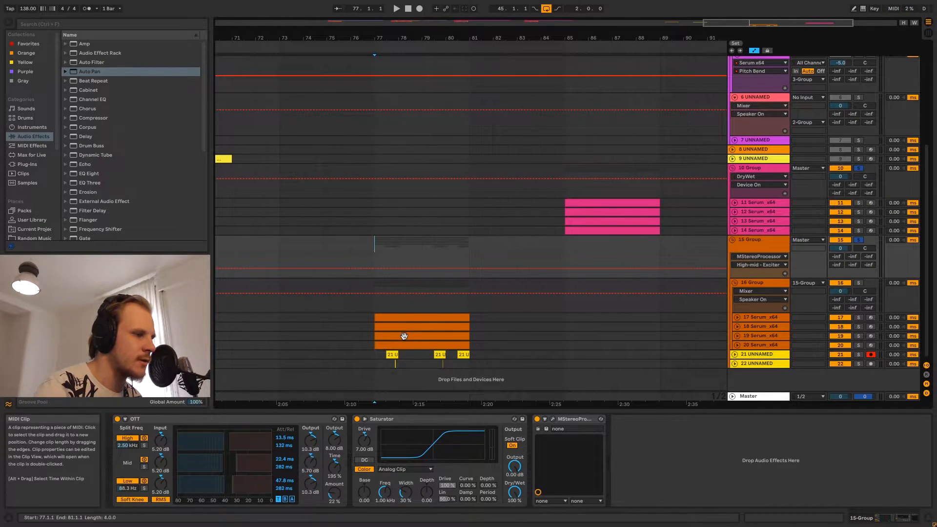
left_click_drag(372, 356, 467, 361)
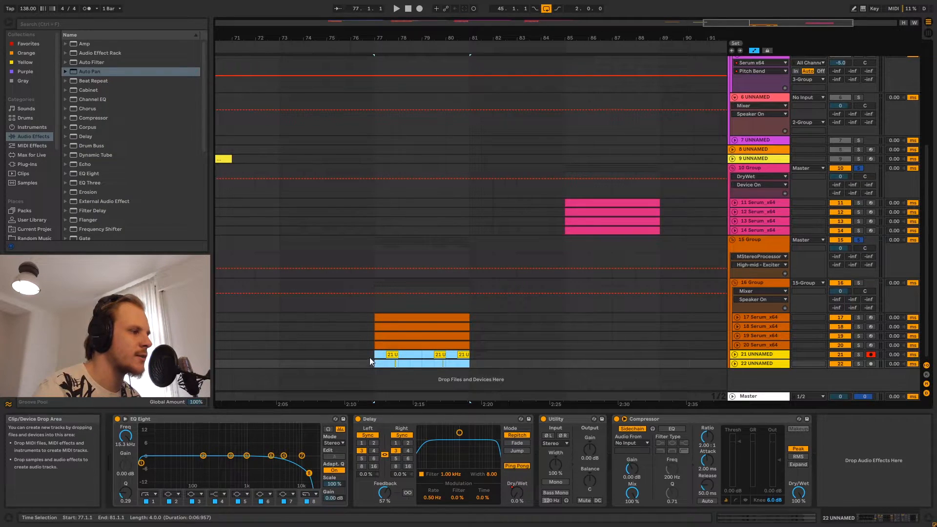
Play the orange section from bar 77 and the pink section from bar 85 for comparison
left_click(373, 241)
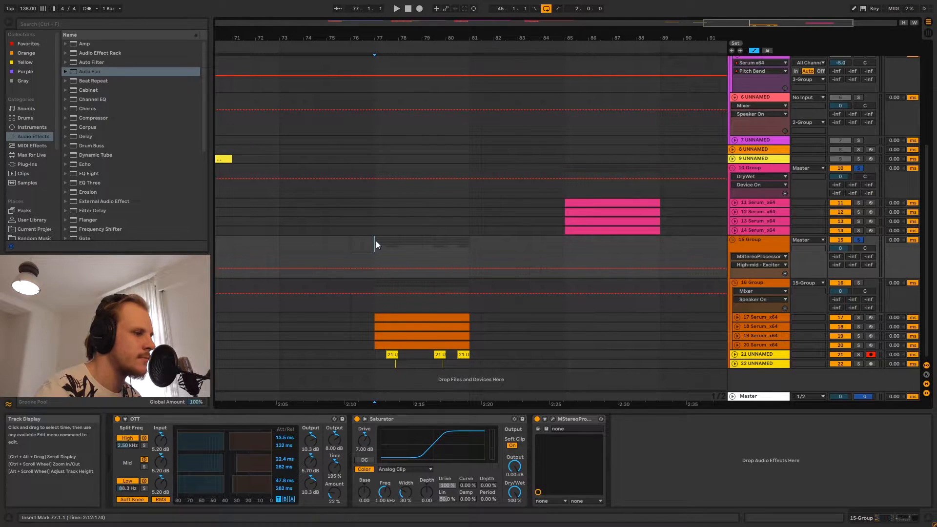
key("space")
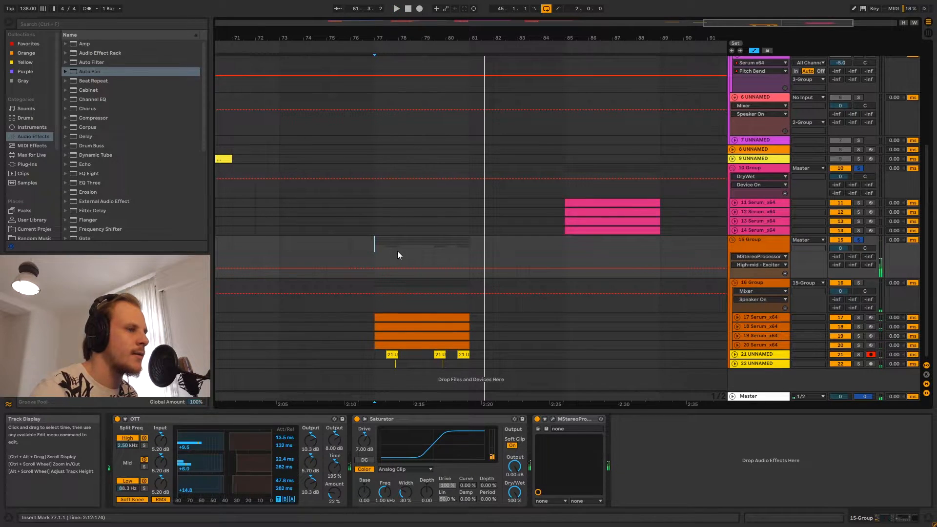
key("space")
left_click(564, 167)
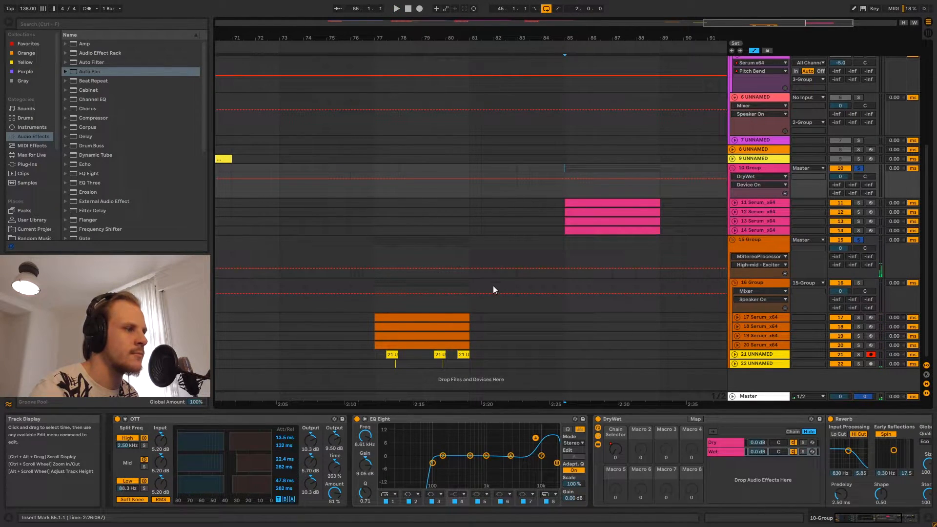
key("space")
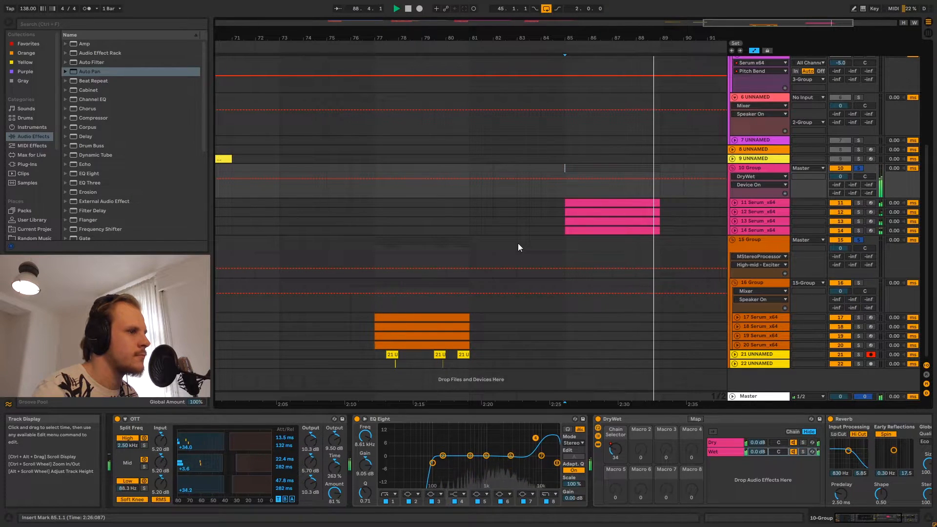
key("space")
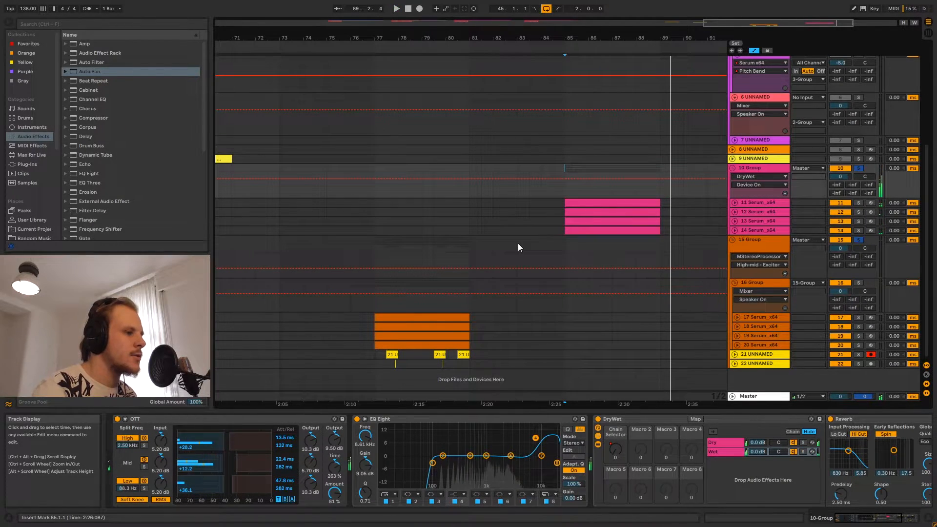
Place the insert marker at bar 77 on 16 Group, unfold track 17 Serum_x64 and show its devices
left_click(376, 168)
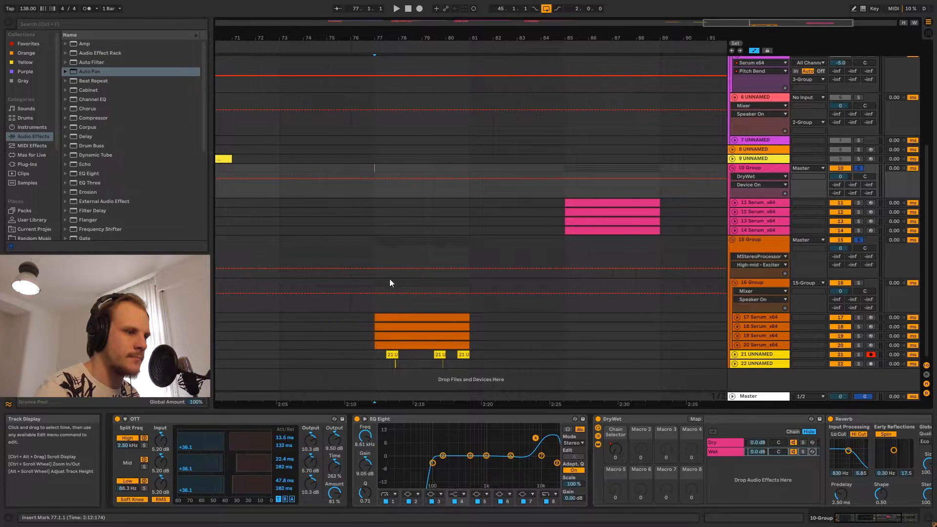
left_click(375, 282)
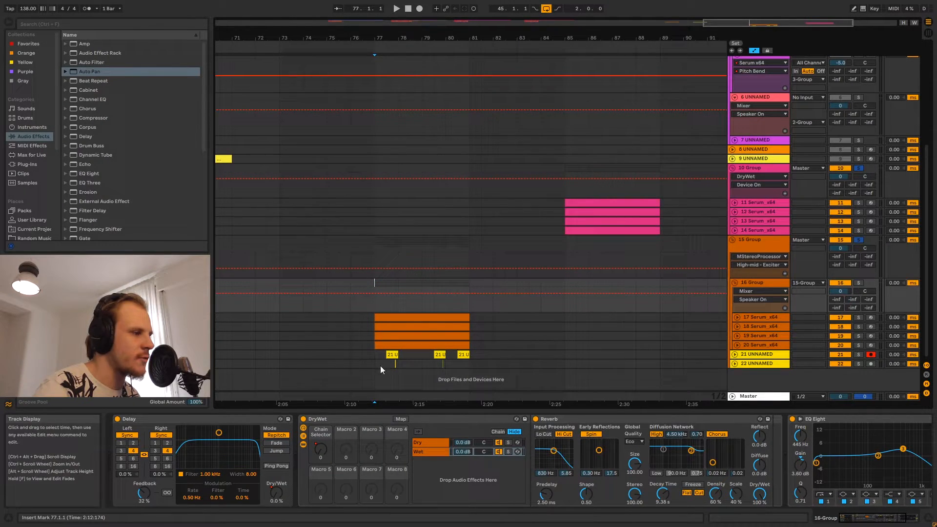
left_click(738, 317)
left_click(768, 318)
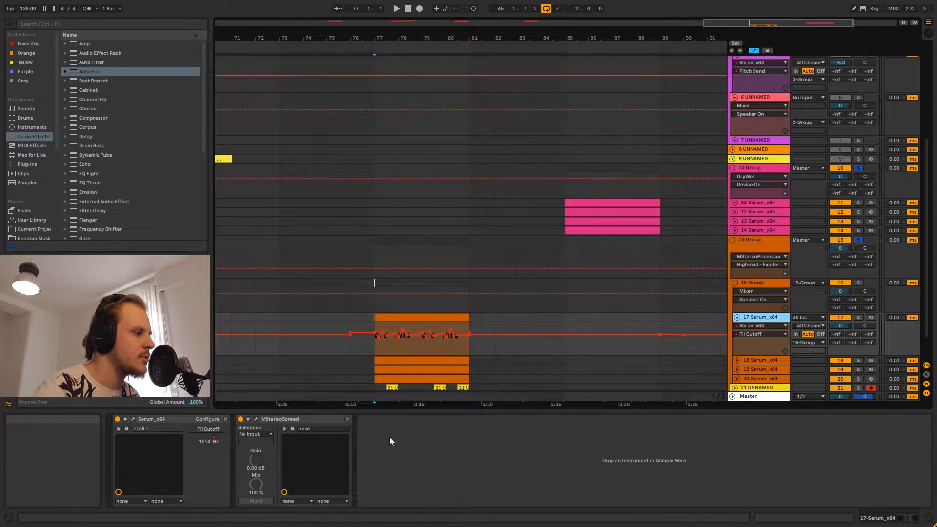
Inspect the oscillator, filter and FX settings of track 17's Serum instrument, closing the plug-in window when done
left_click(133, 417)
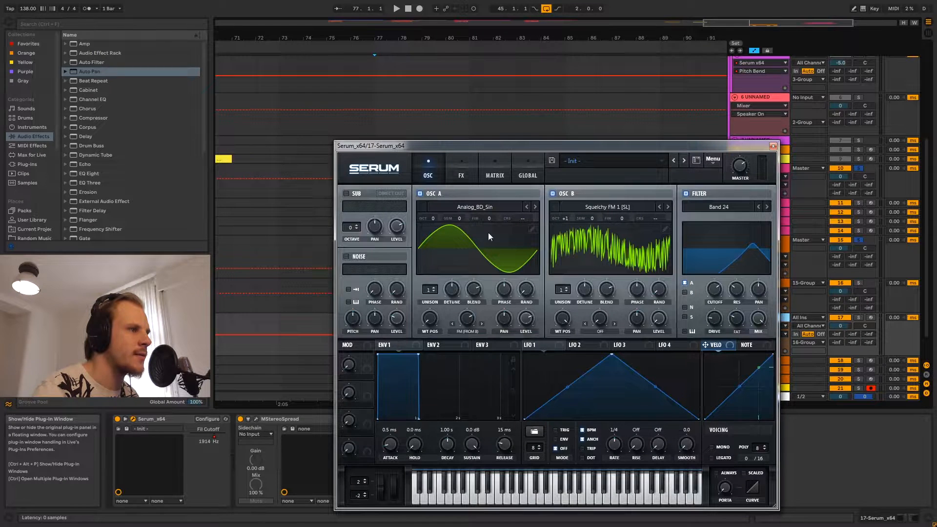
left_click_drag(513, 146, 466, 65)
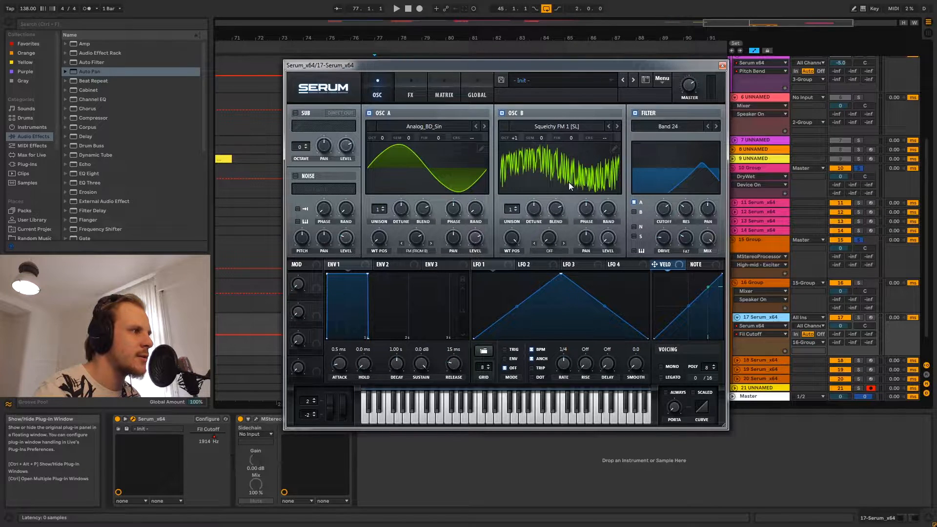
left_click(412, 90)
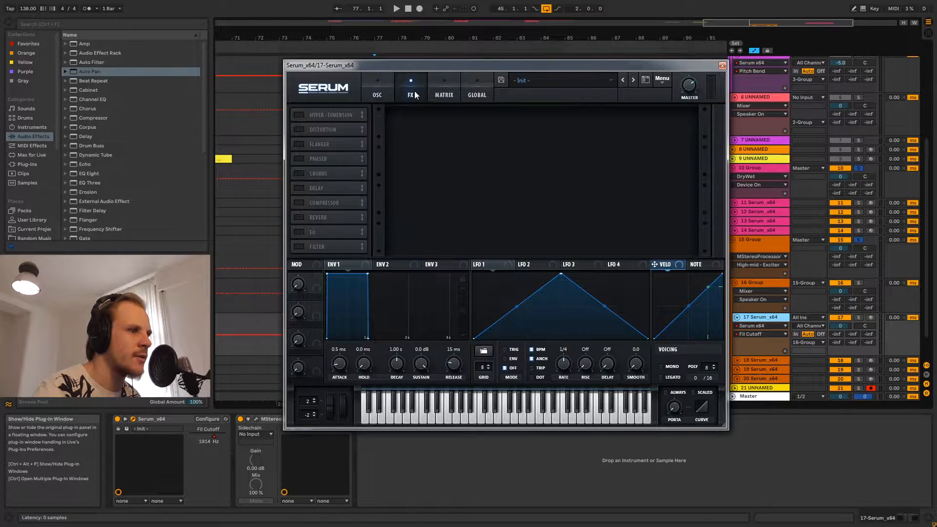
left_click(383, 95)
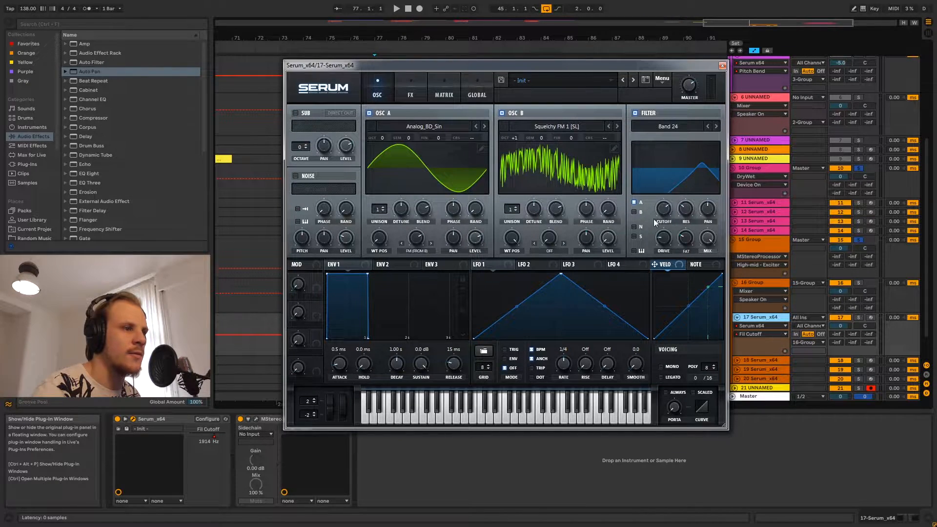
left_click(722, 65)
Select bars 77–81 on track 17 Serum_x64 and solo that track
left_click_drag(373, 344, 467, 347)
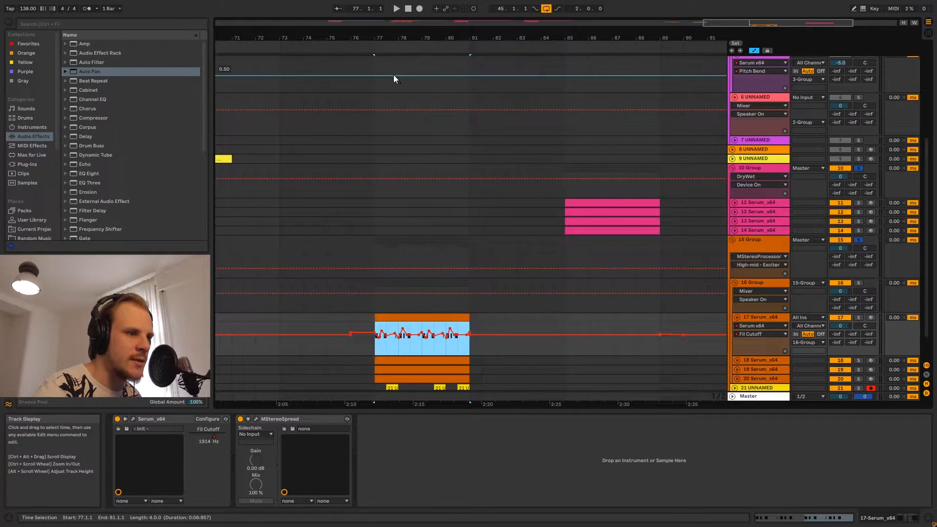
double_click(400, 55)
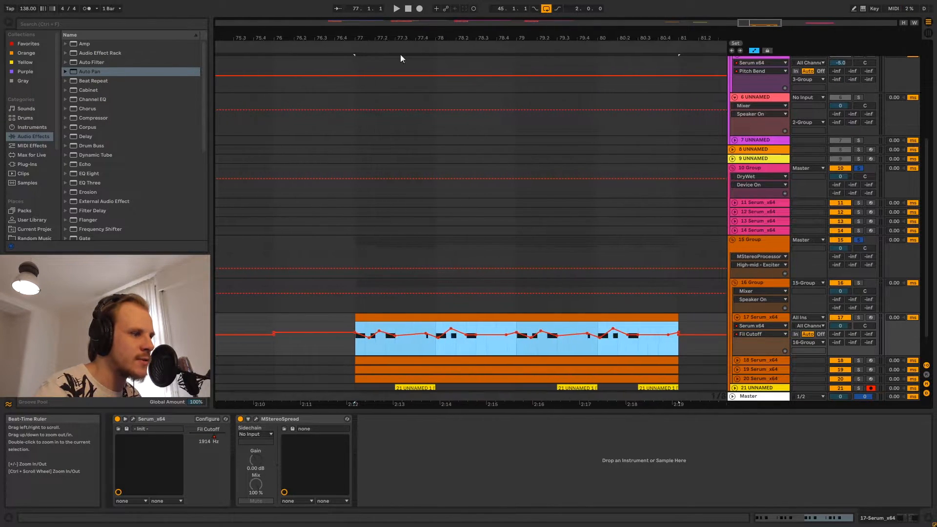
left_click(859, 317)
Bypass 16 Group's DryWet rack, EQ Eight and Delay, and play the soloed sound from bar 77
left_click(766, 282)
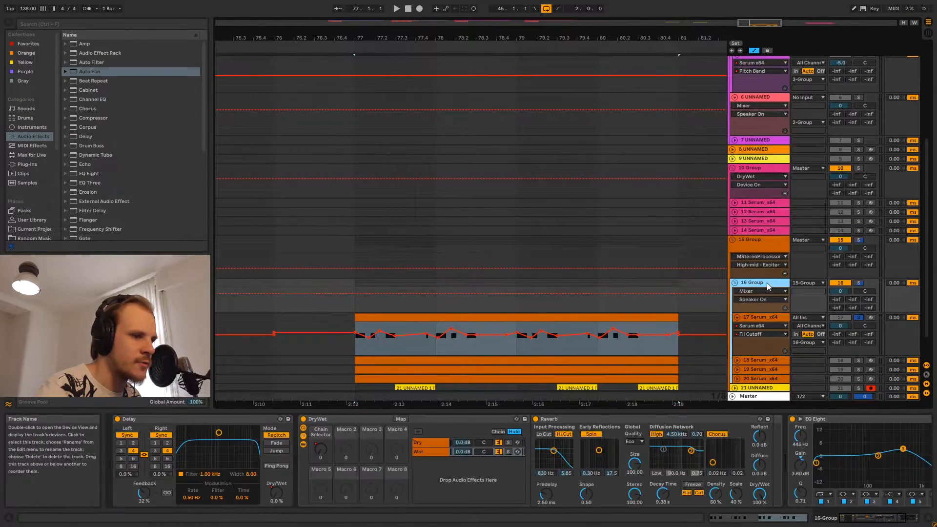
left_click(303, 418)
left_click(792, 419)
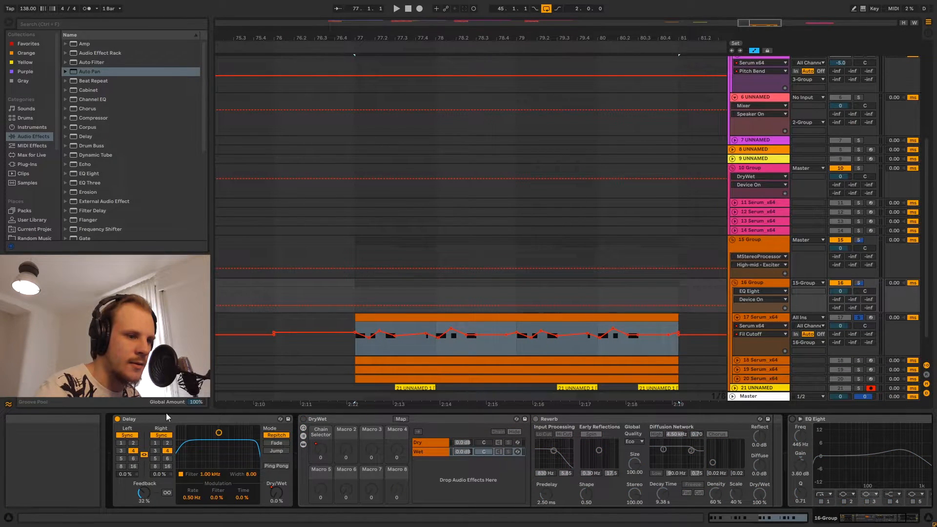
left_click(117, 419)
mouse_move(877, 517)
left_mouse_down()
mouse_move(895, 519)
mouse_move(882, 519)
left_mouse_up()
left_click(358, 282)
key("space")
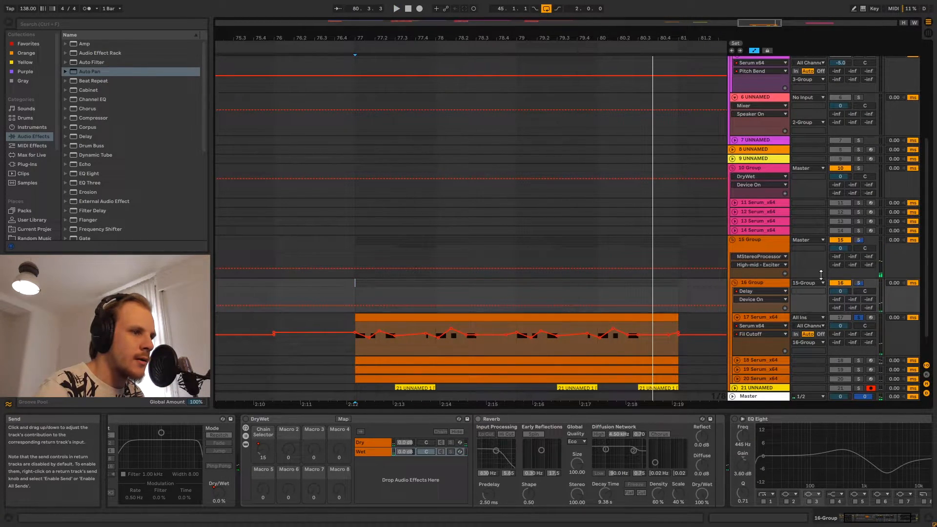
Check the 15 Group's effects chain and reactivate the EQ Eight, DryWet rack and Delay on 16 Group
left_click(760, 282)
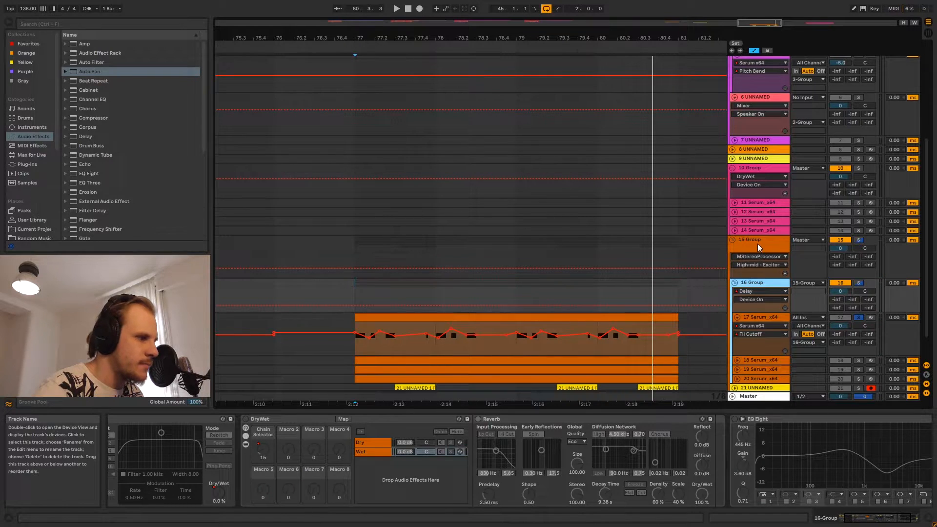
left_click(758, 242)
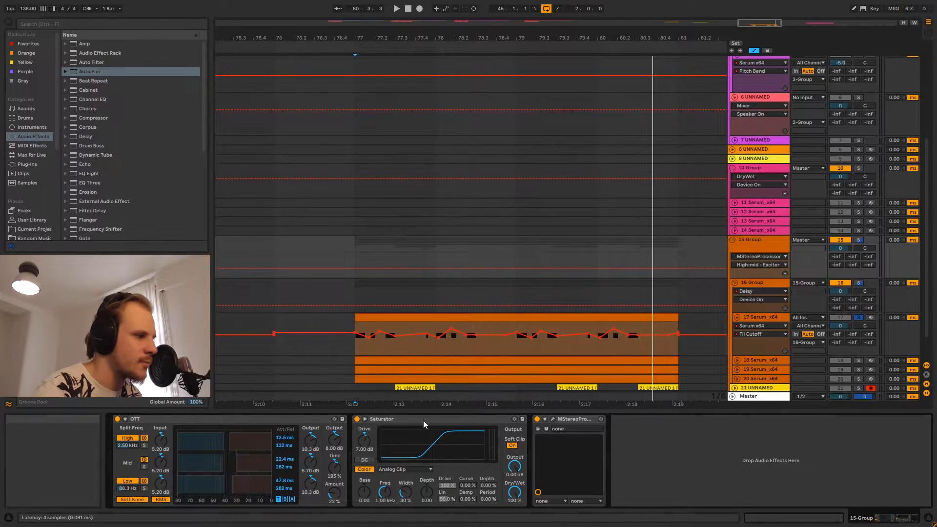
left_click(765, 286)
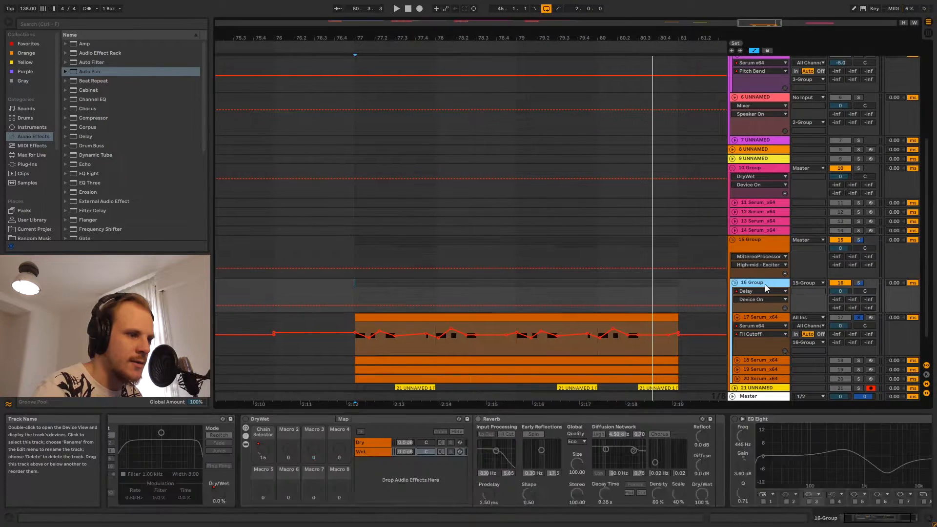
left_click(734, 419)
left_click(851, 519)
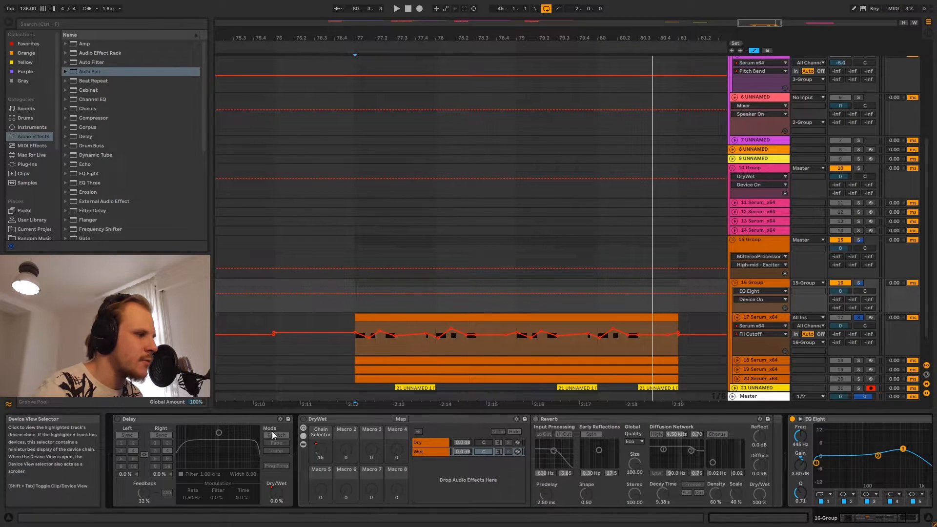
left_click(303, 419)
left_click(117, 419)
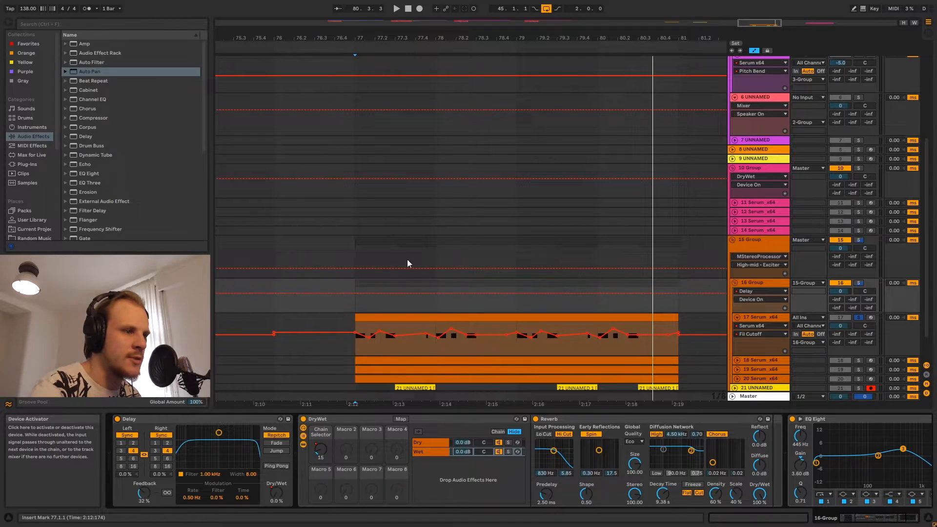
Unfold track 18 Serum_x64 and compare its device chain with that of track 17
left_click(358, 281)
scroll(358, 280, "down", 1)
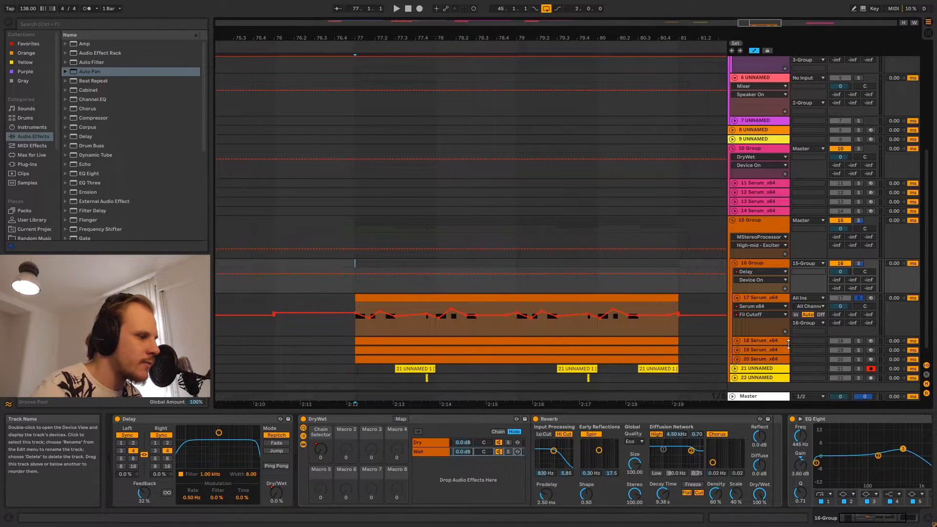
left_click(737, 341)
left_click(760, 340)
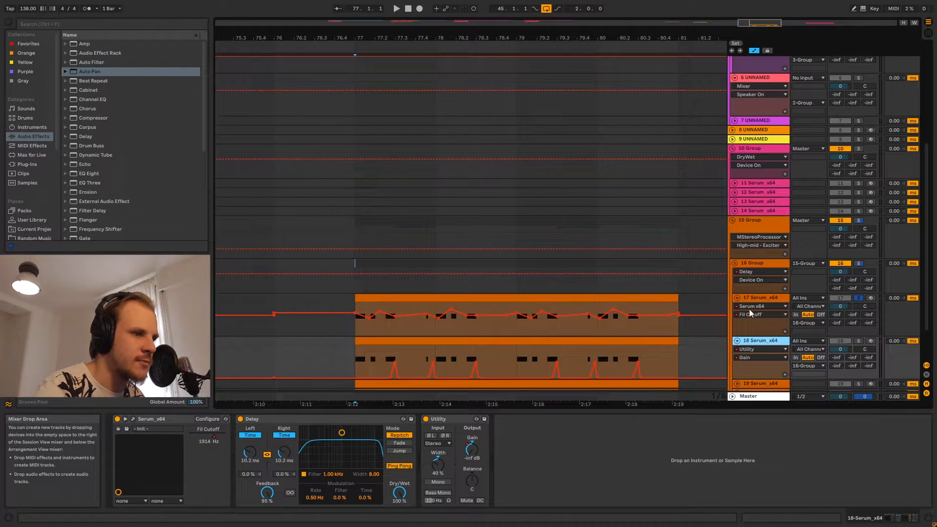
left_click(760, 297)
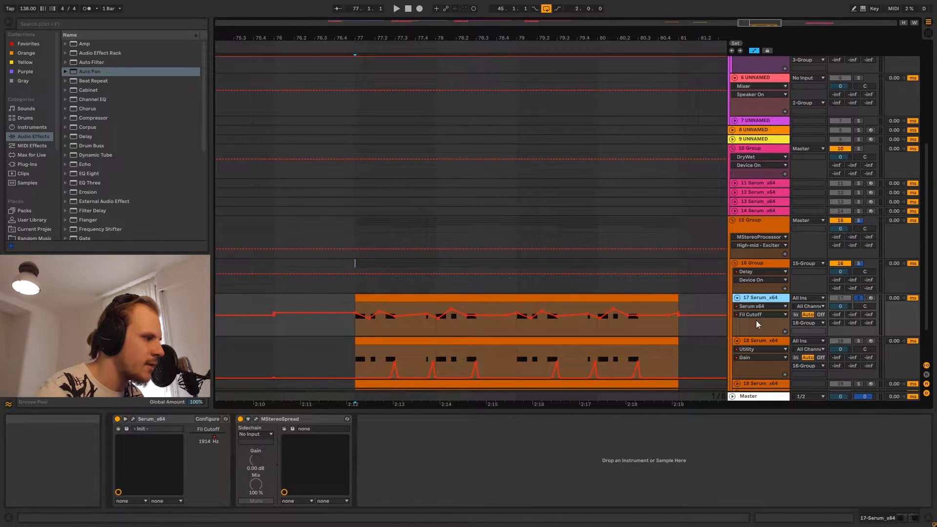
left_click(763, 341)
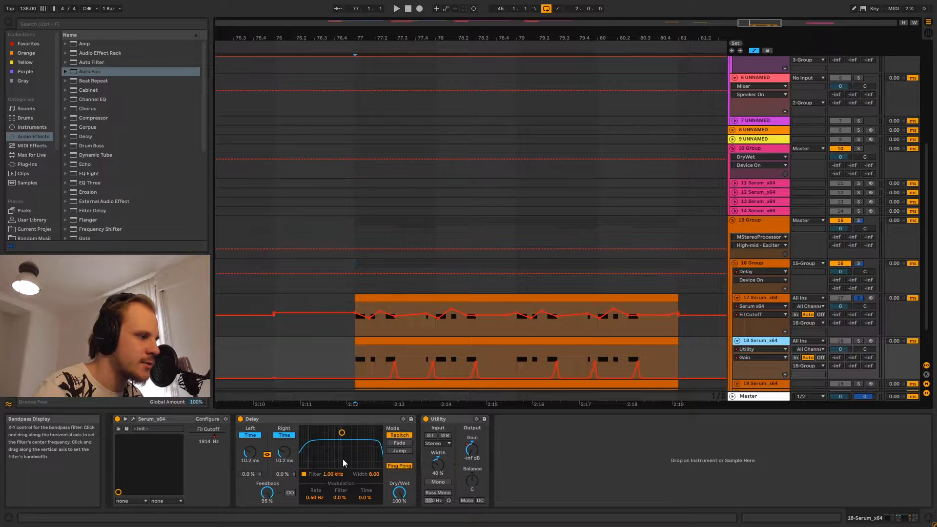
left_click(761, 297)
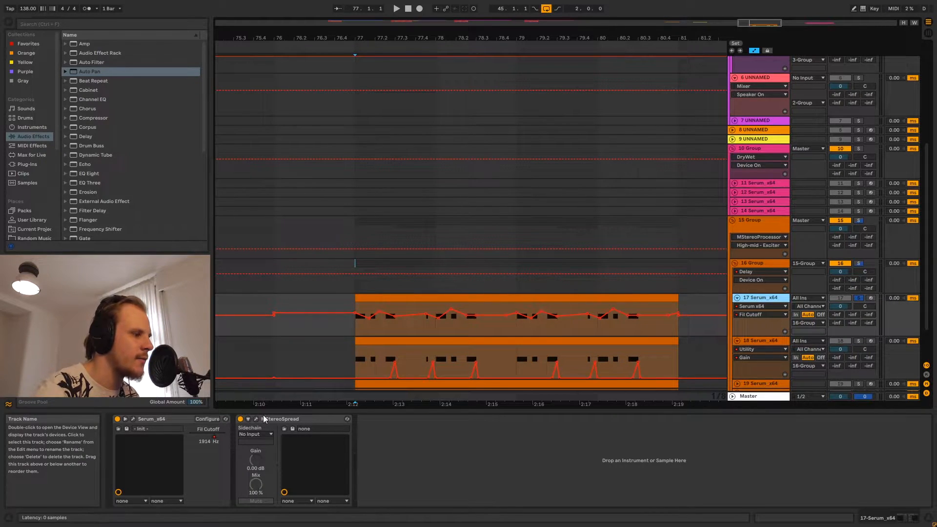
left_click(759, 339)
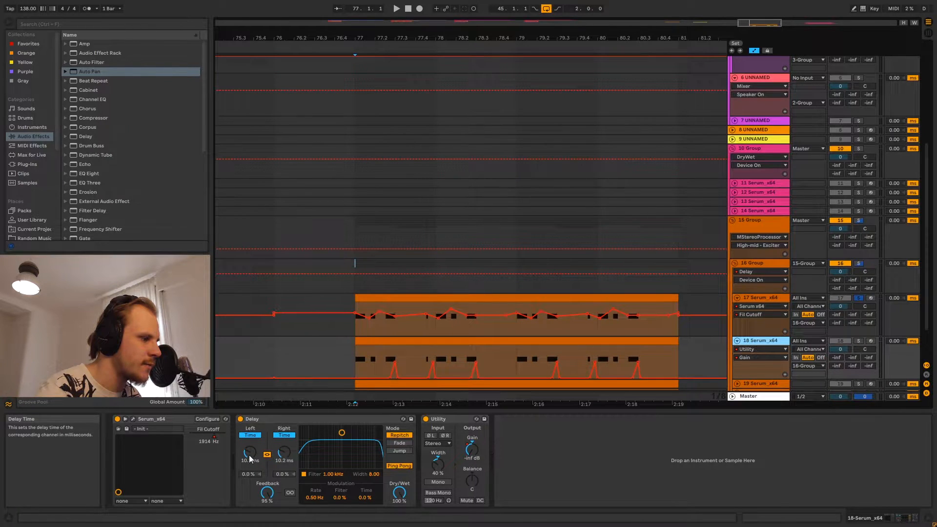
Solo track 18 Serum_x64 and deactivate its Utility device, keeping the Delay's right channel in Time mode
left_click(287, 437)
left_click(287, 435)
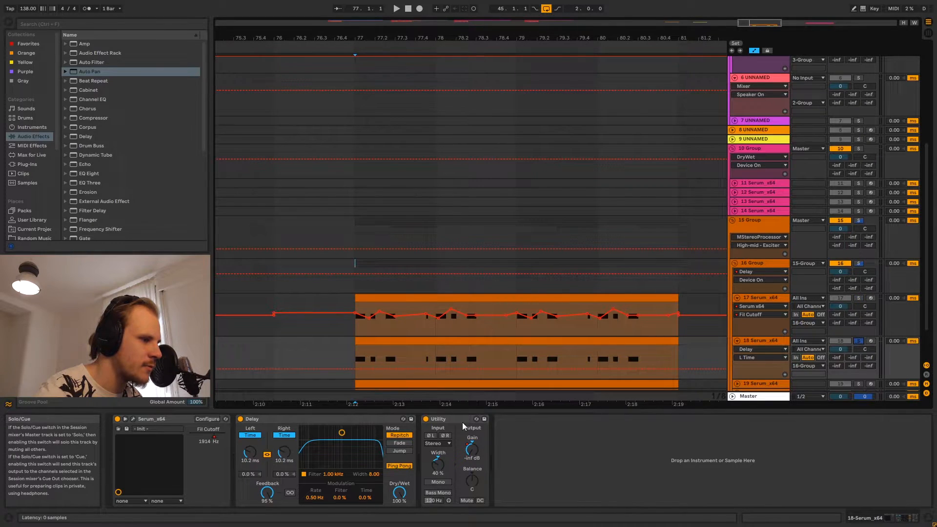
left_click(425, 419)
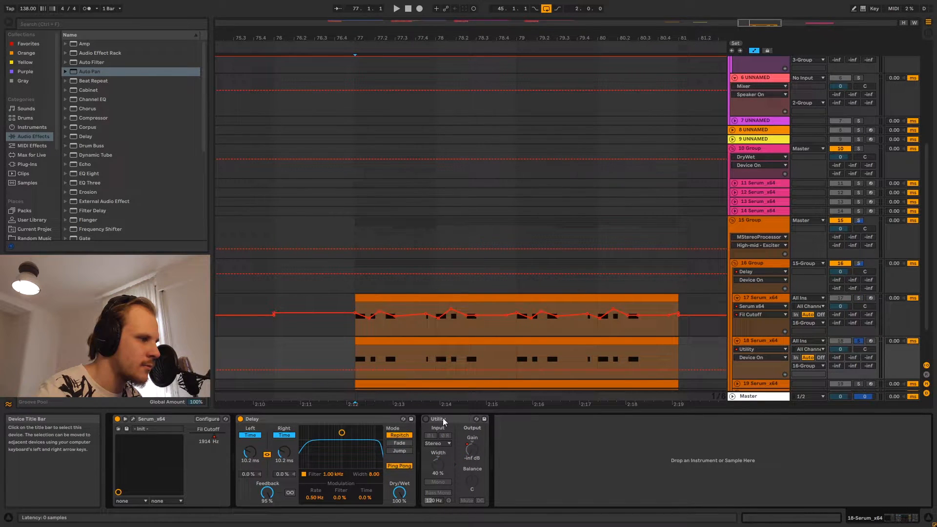
Audition track 18's clip from bar 77 with its Utility bypassed, and reactivate the Utility device
left_click(443, 419)
left_click(364, 341)
key("space")
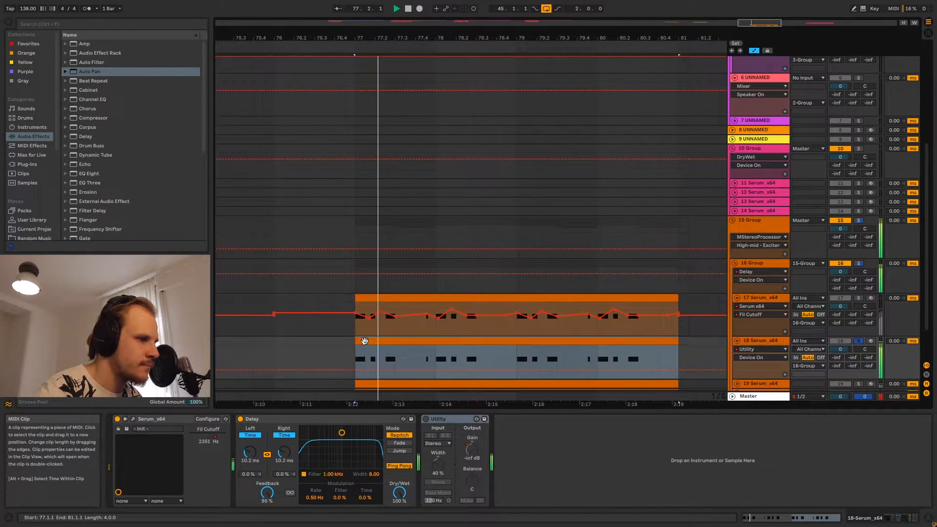
key("space")
left_click(430, 418)
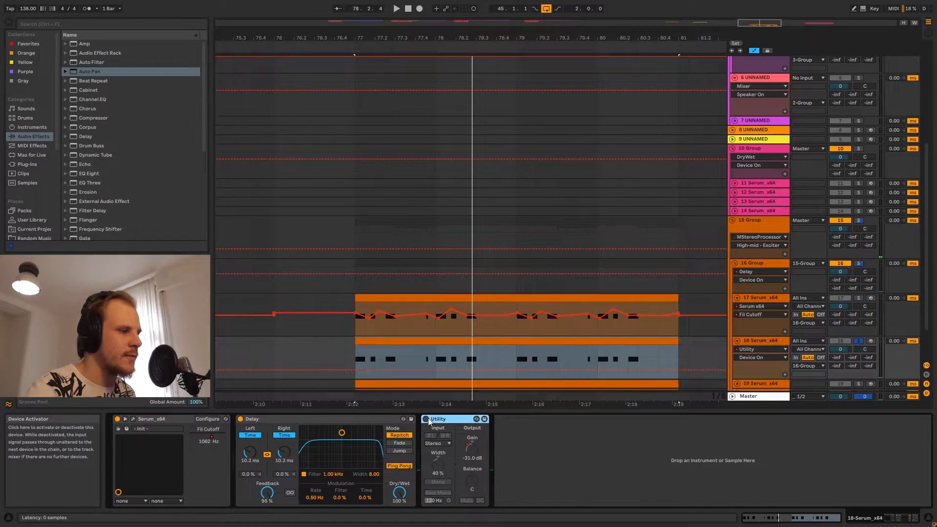
left_click(426, 418)
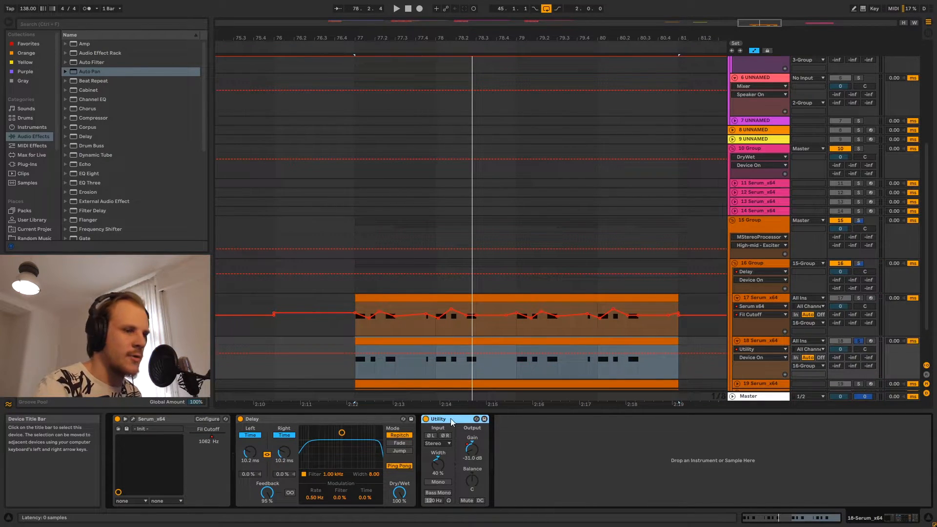
Show track 18's Utility Gain automation and highlight its peaks at 77.2.4 to 77.3.2 and 77.4.3 to 78.1.1
left_click(356, 372)
left_click(356, 371)
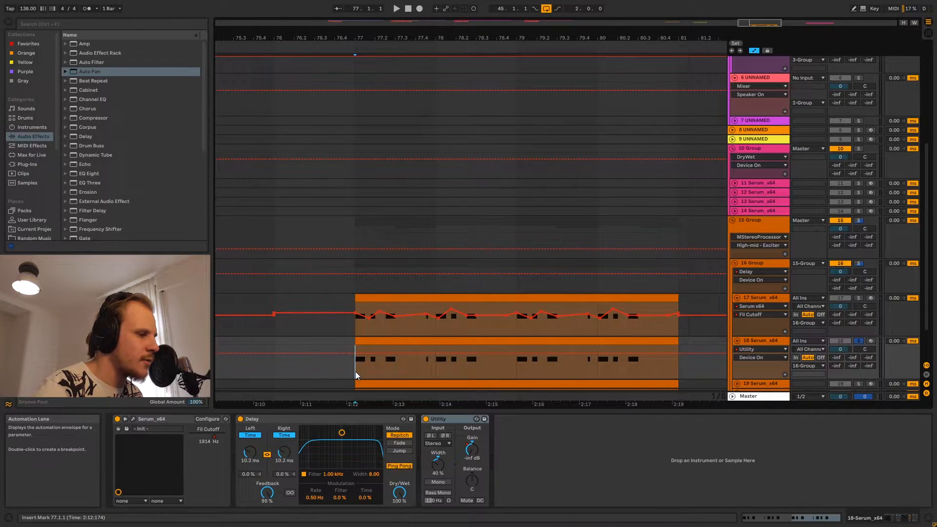
left_click(473, 450)
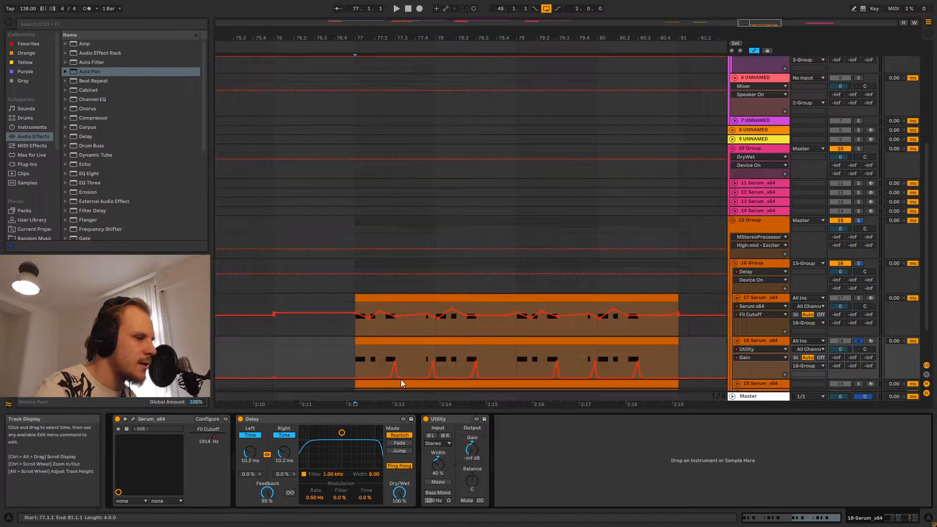
left_click_drag(386, 35, 397, 70)
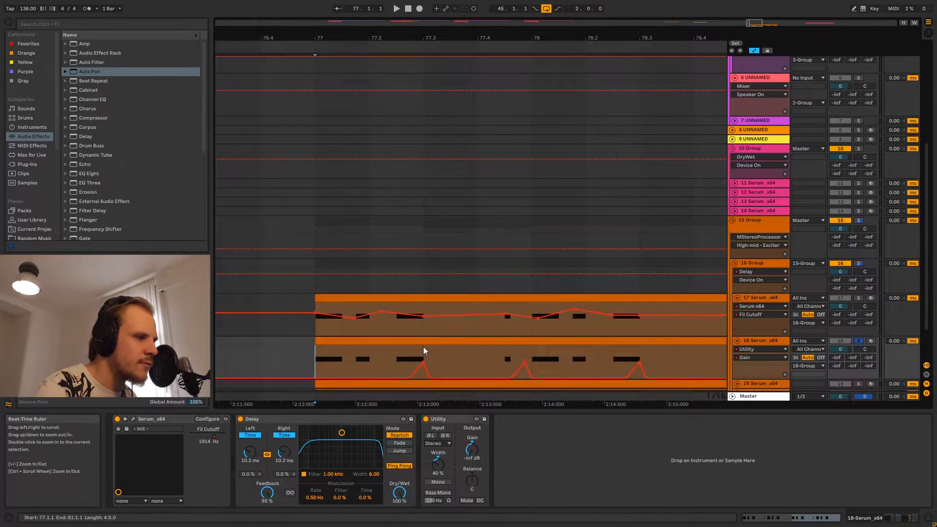
left_click_drag(410, 359, 431, 361)
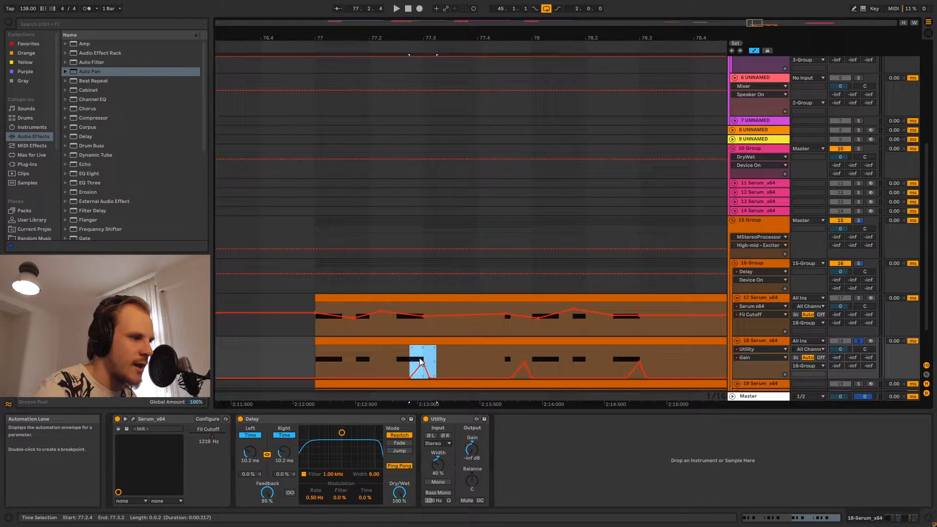
left_click_drag(505, 361, 531, 366)
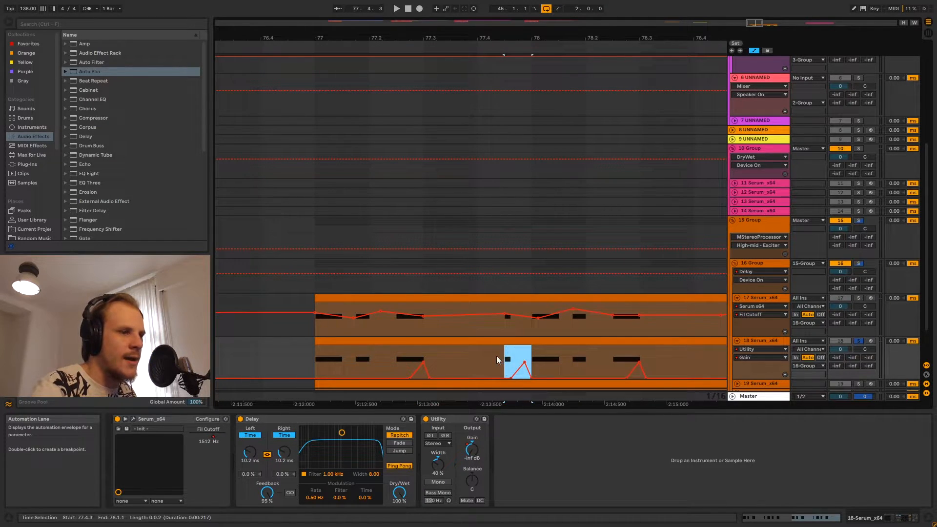
Play tracks 17 and 18 soloed together from bar 77, and unsolo them
left_click(314, 358)
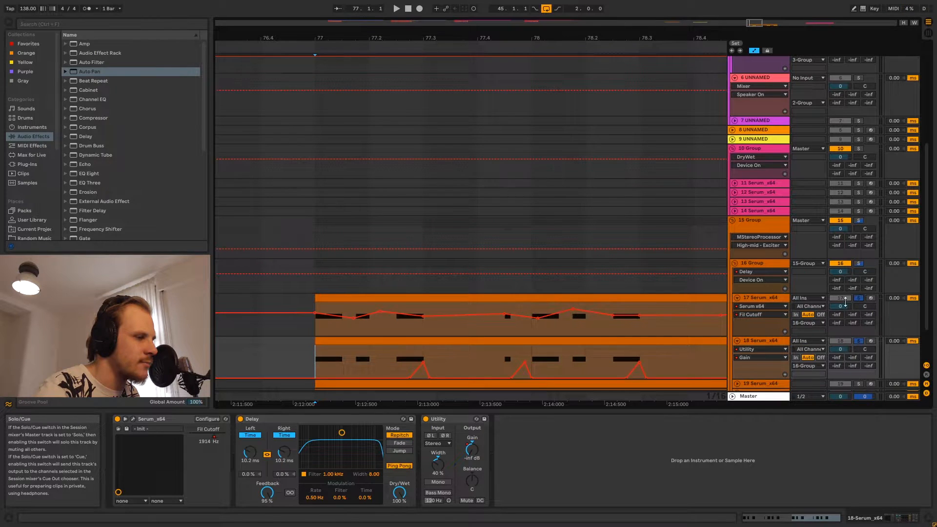
key("space")
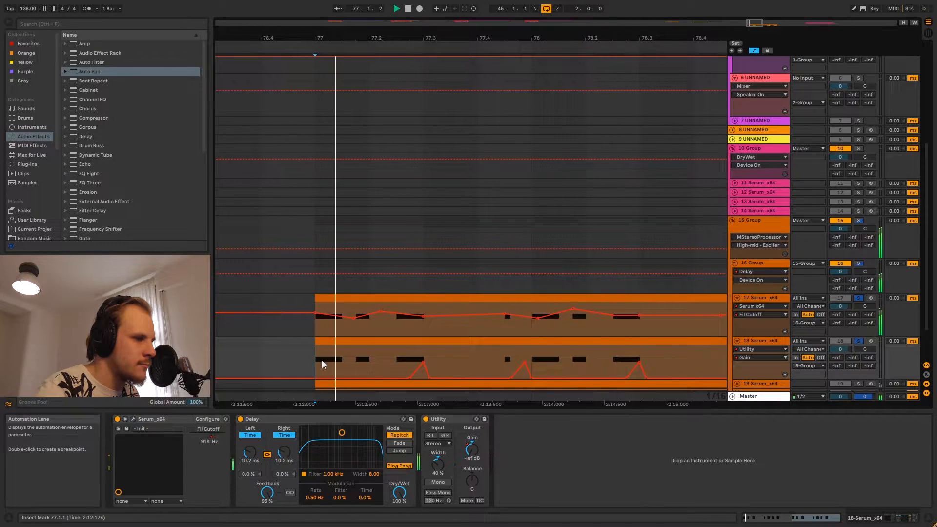
key("space")
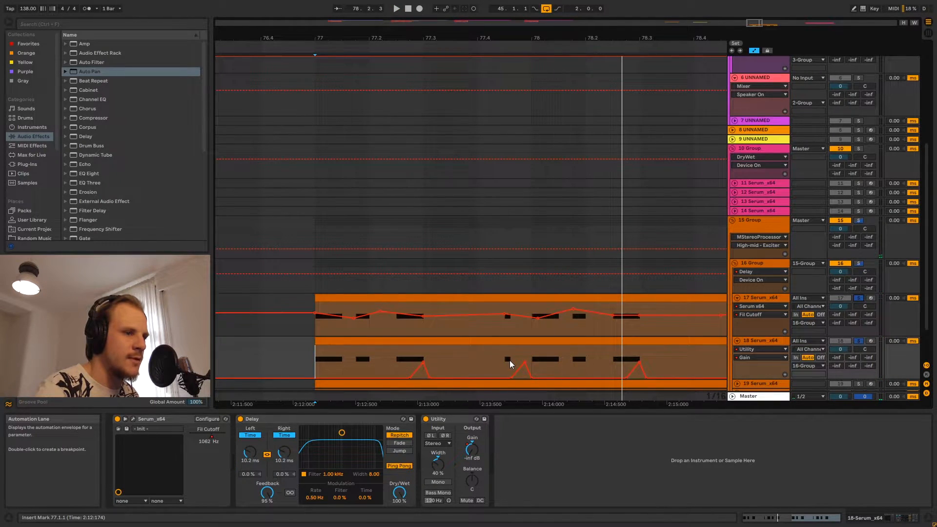
left_click(857, 341)
Fold track 18, unfold track 19 Serum_x64 and open its device chain at the Audio Effect Rack
scroll(736, 319, "down", 2)
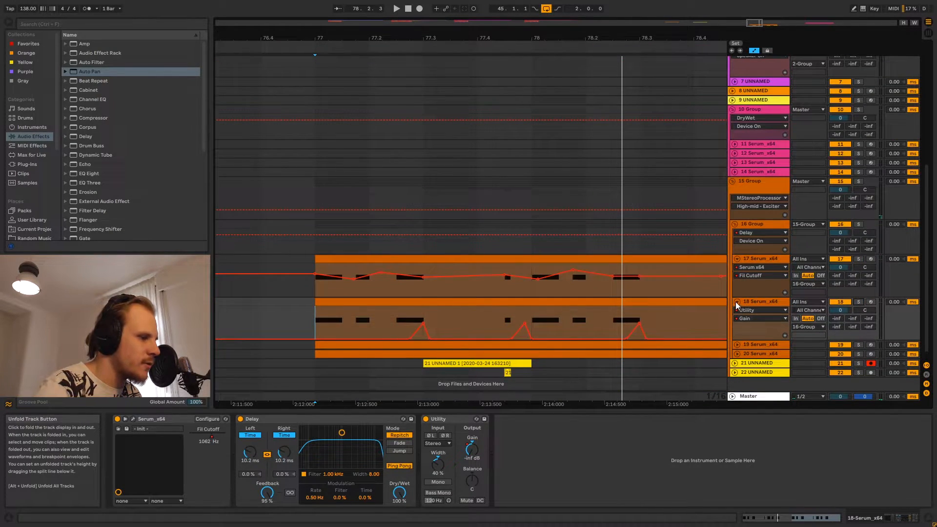
left_click(737, 302)
left_click(737, 311)
left_click(757, 311)
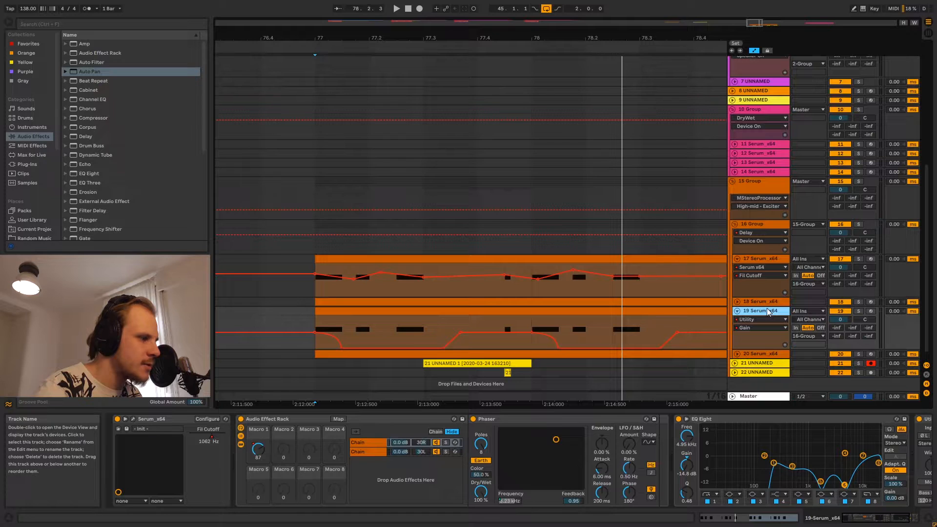
left_click(283, 419)
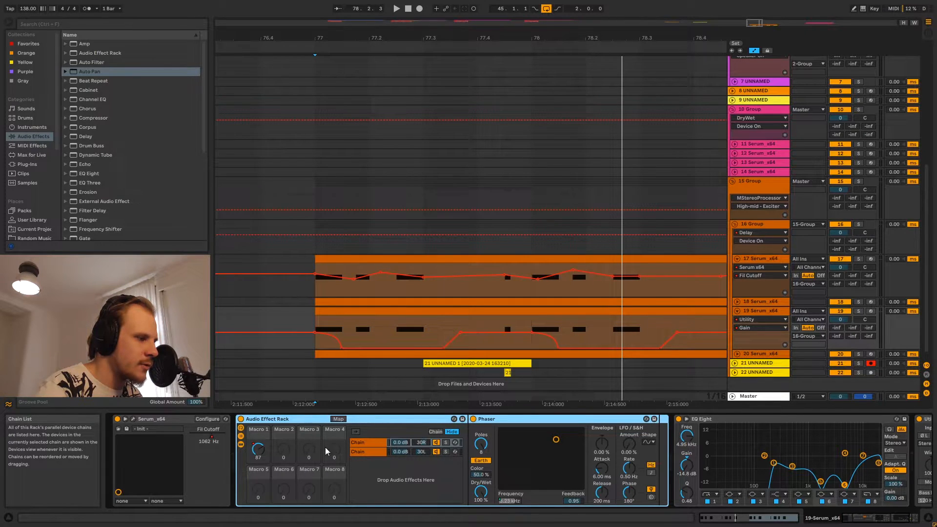
Compare the Phaser and Flanger chains in track 19's Audio Effect Rack, including each chain's panning
left_click(378, 453)
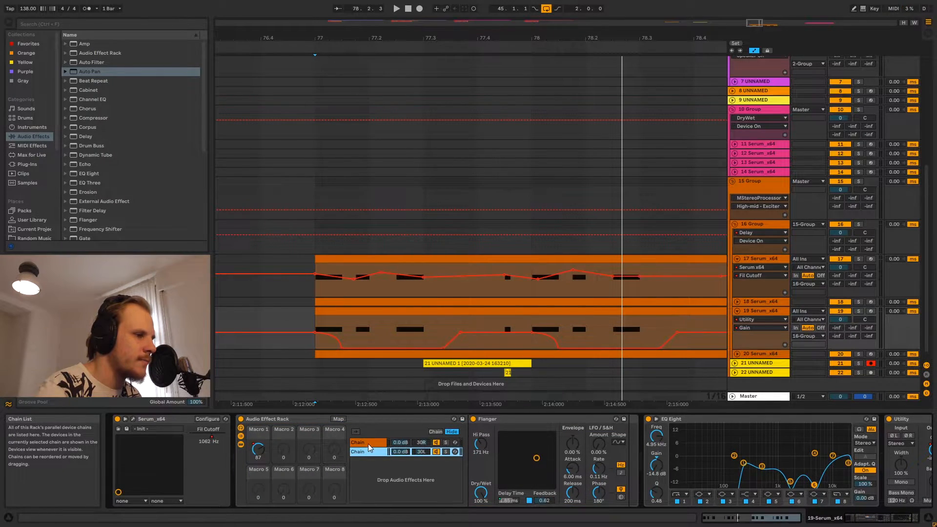
left_click(369, 444)
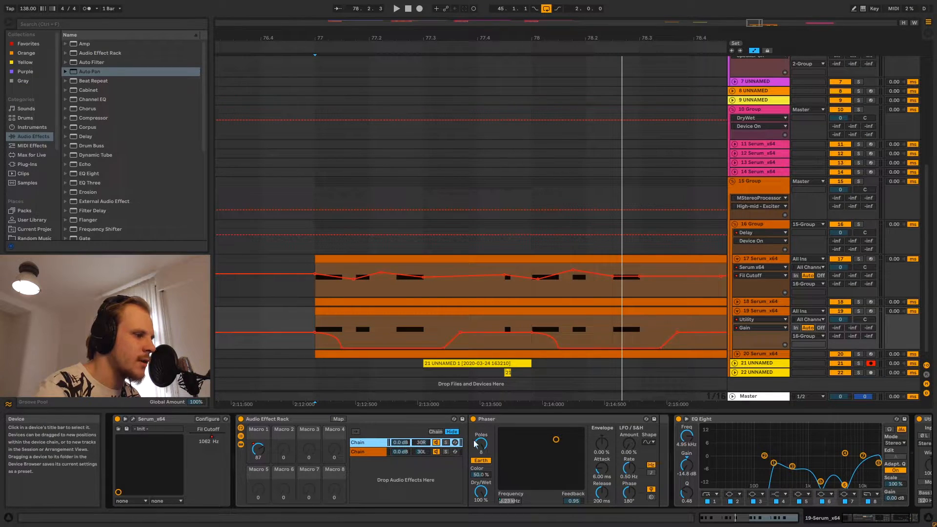
left_click(372, 452)
left_click(364, 443)
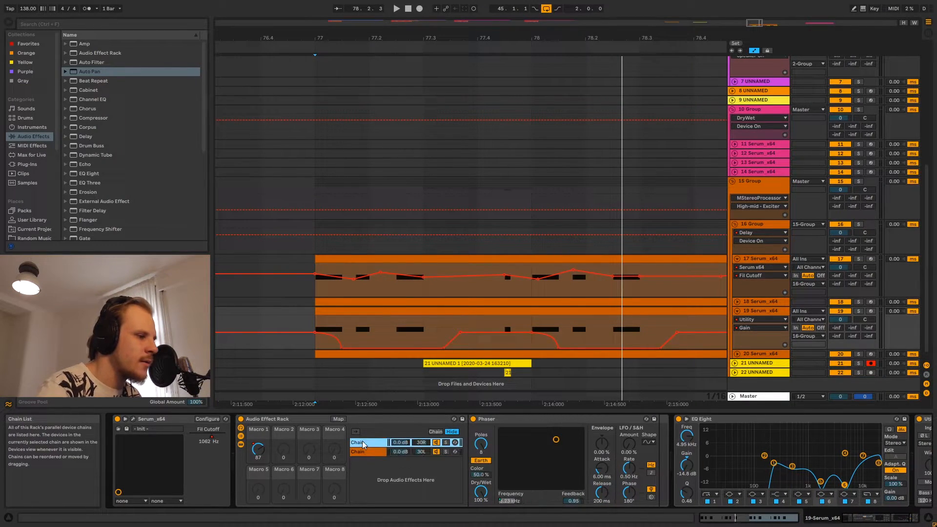
left_click(419, 445)
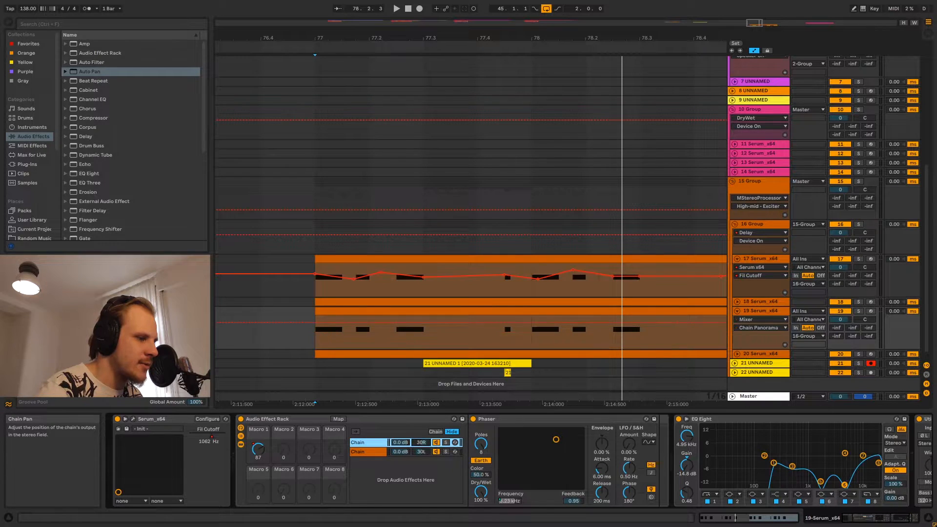
left_click(421, 452)
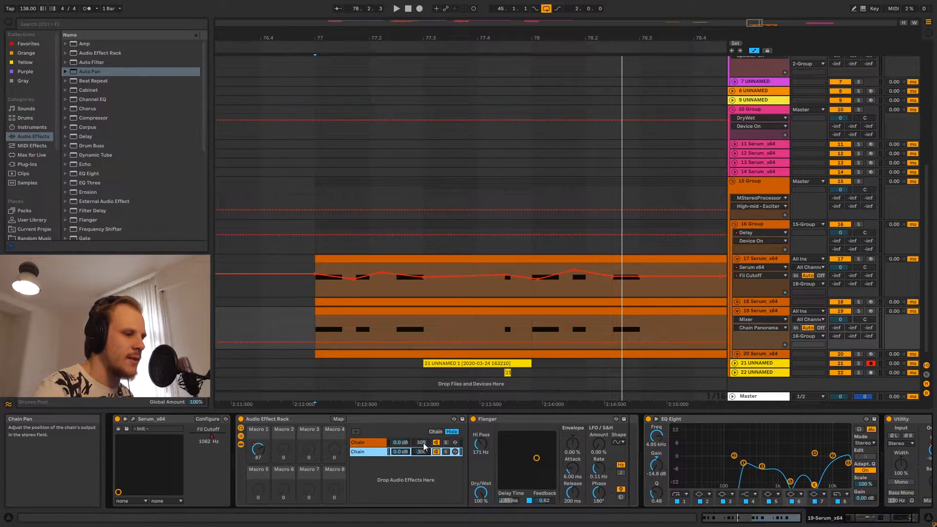
left_click(424, 444)
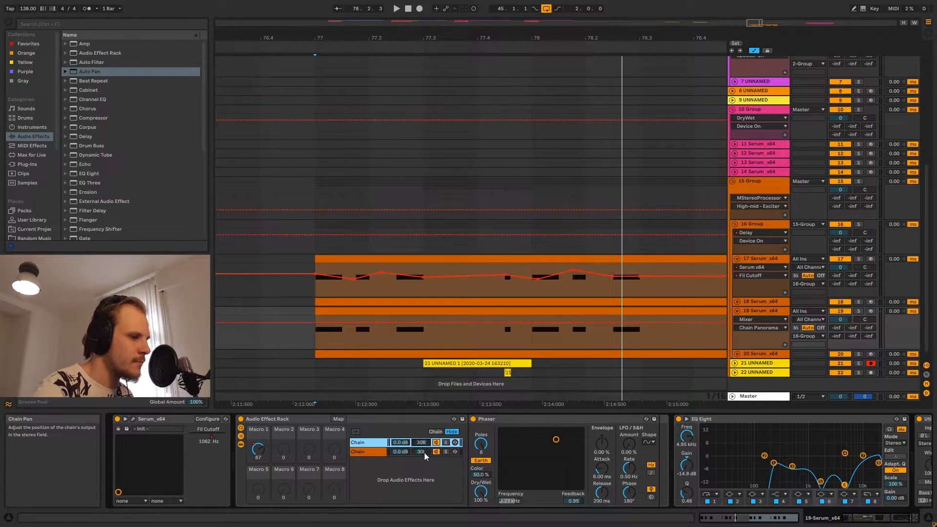
left_click(423, 454)
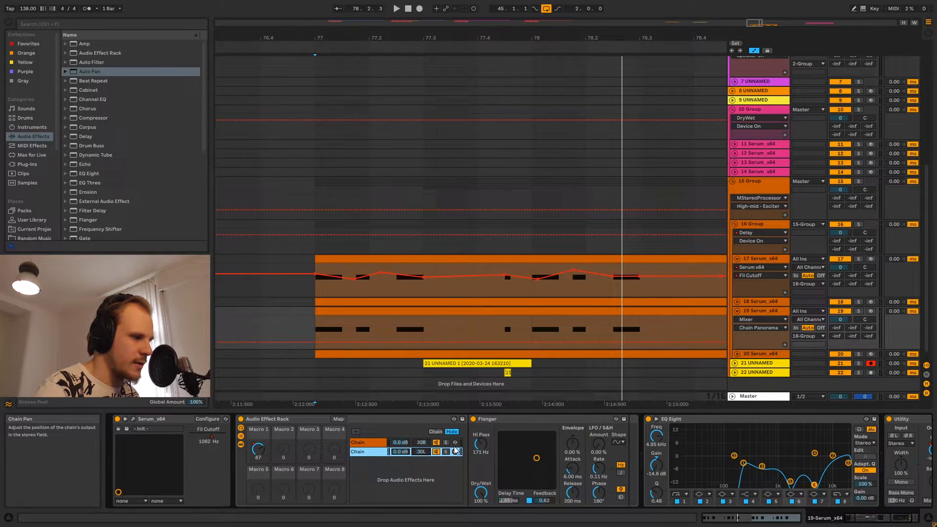
left_click(375, 445)
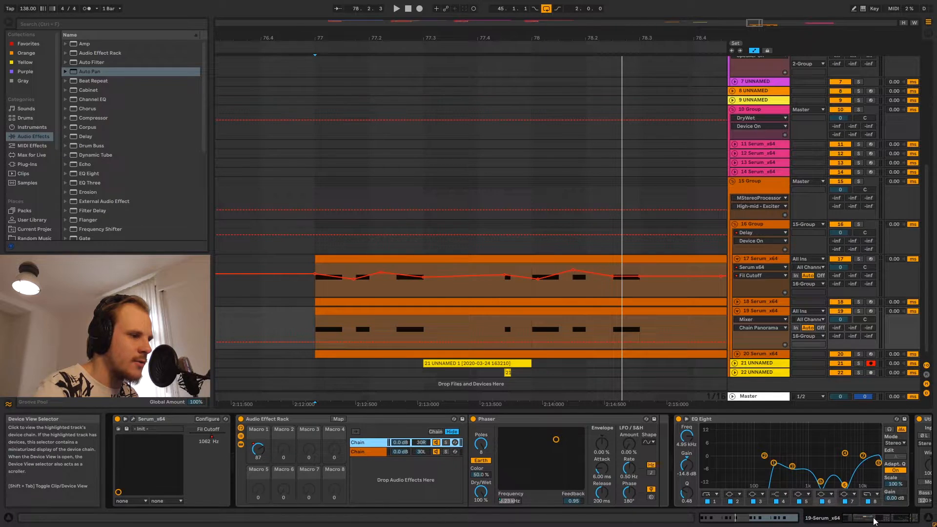
Check track 19's EQ Eight, show its Utility Gain automation and highlight 77.1.1 to 77.1.3 and 77.4.3 to 78.1.1
left_click_drag(874, 521, 885, 521)
left_click(599, 423)
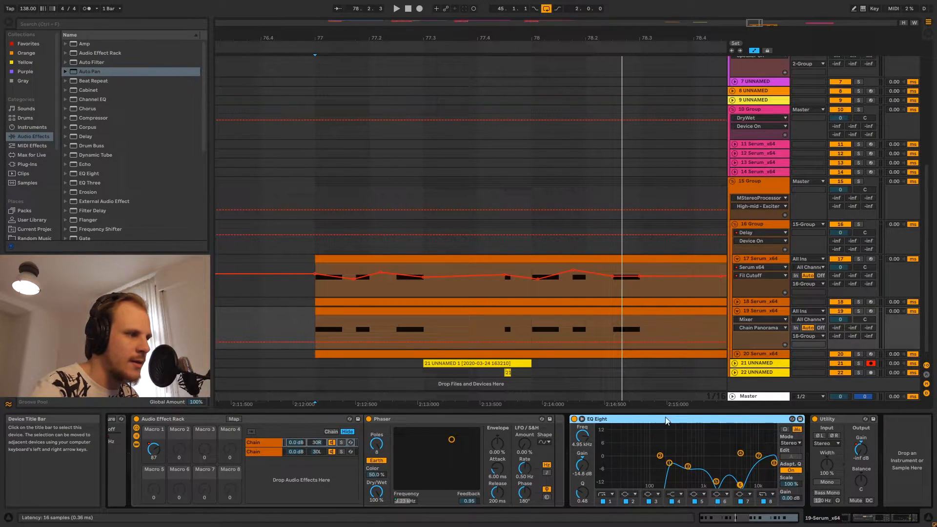
left_click(862, 449)
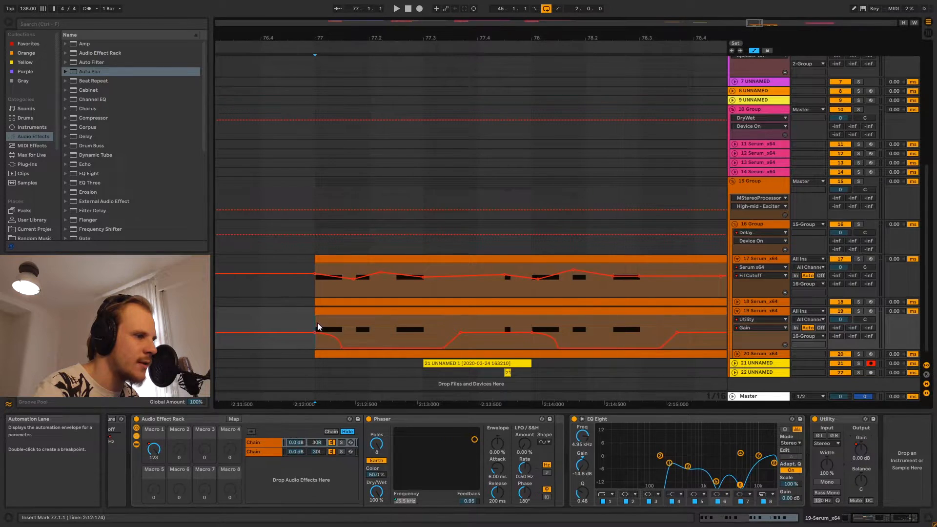
left_click_drag(316, 328, 341, 329)
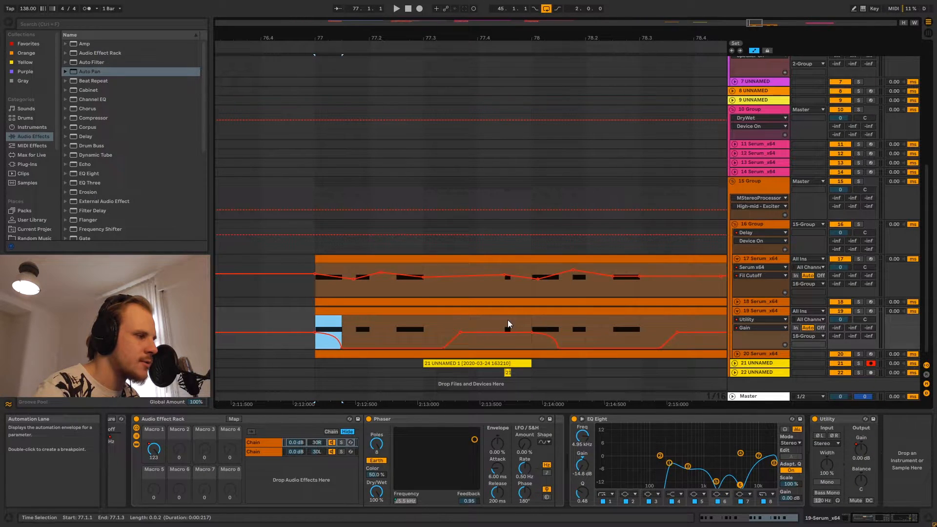
left_click_drag(505, 326, 531, 326)
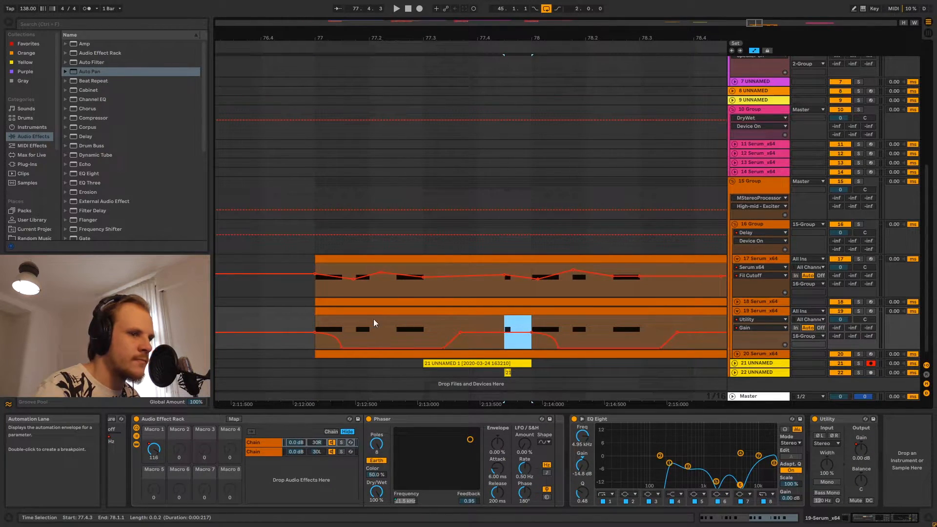
Play track 19 soloed from bar 77, continue with track 17 soloed alongside it, and unsolo both
left_click(315, 326)
key("space")
key("space")
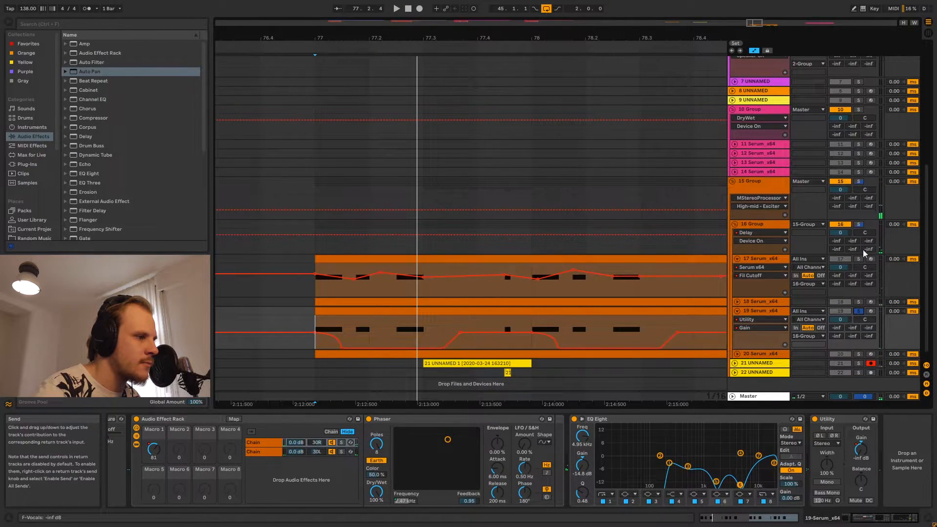
key("space")
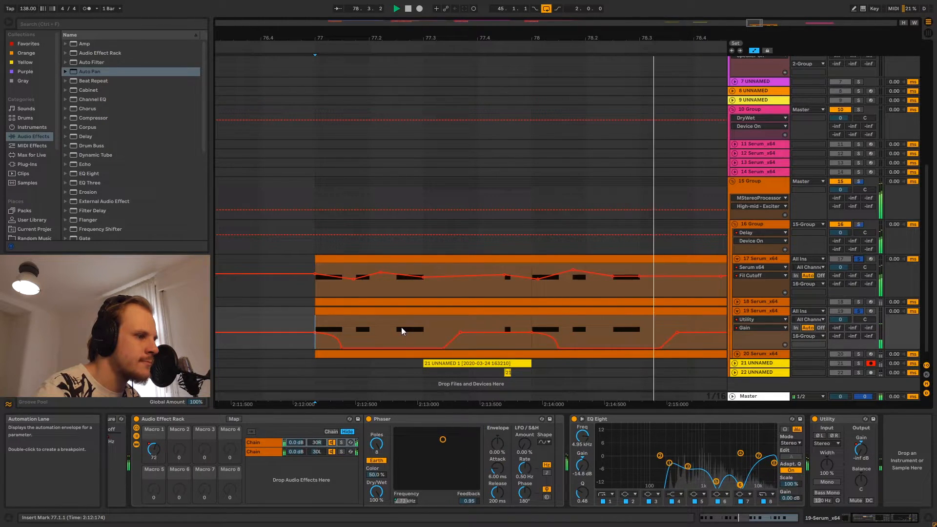
left_click_drag(444, 34, 443, 68)
left_click_drag(443, 180, 390, 178)
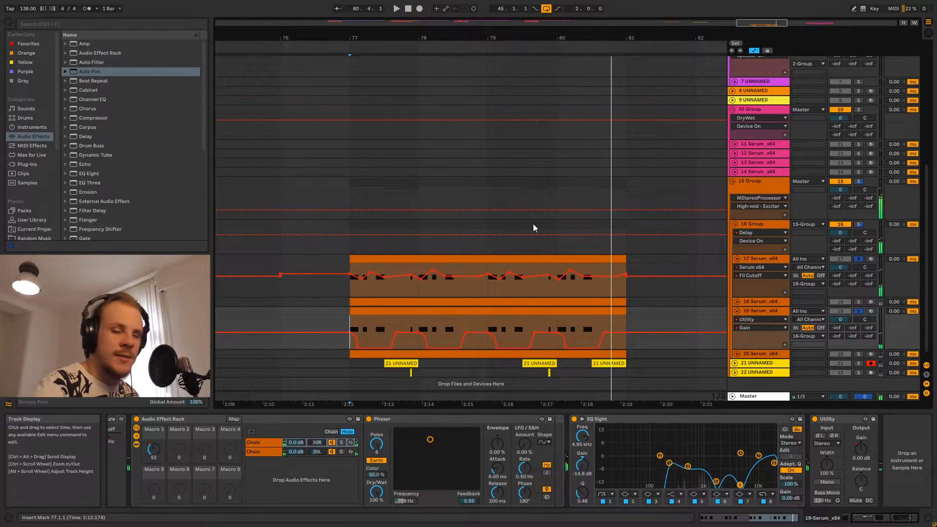
left_click(858, 310)
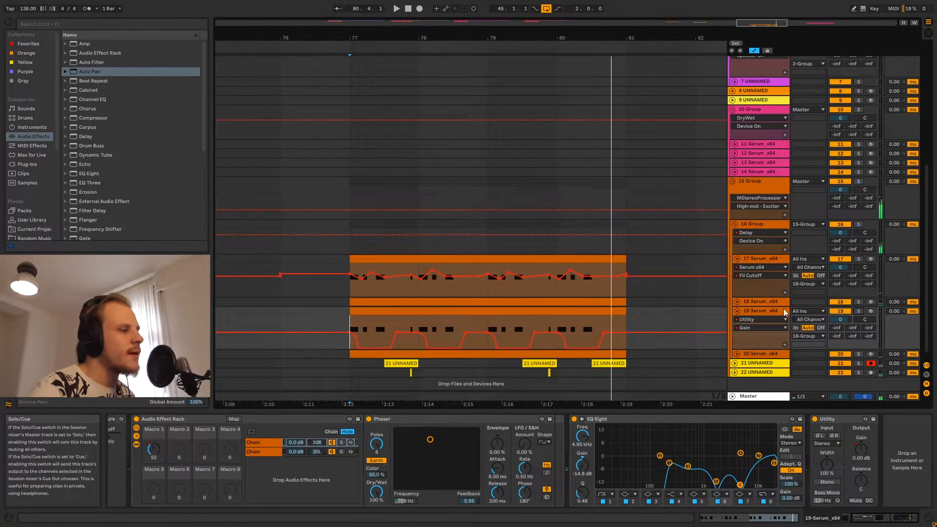
Select track 19 and highlight the Gain automation around the start of bar 78, at 77.4.3 to 78.1.1 and 78.1.1 to 78.1.3
left_click(754, 308)
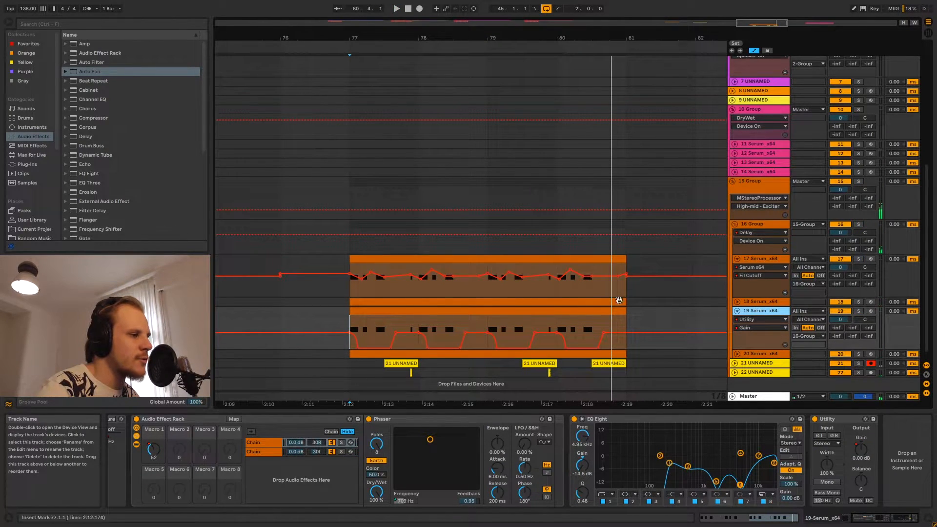
key("space")
left_click(352, 323)
left_click(418, 323)
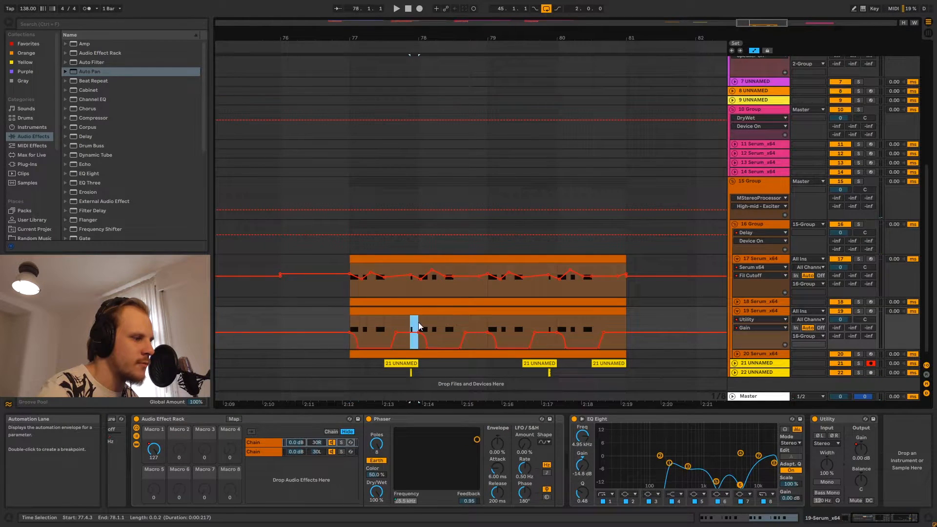
Fold track 19, unfold track 20 Serum_x64 to view its device chain, and solo it
scroll(426, 322, "down", 1)
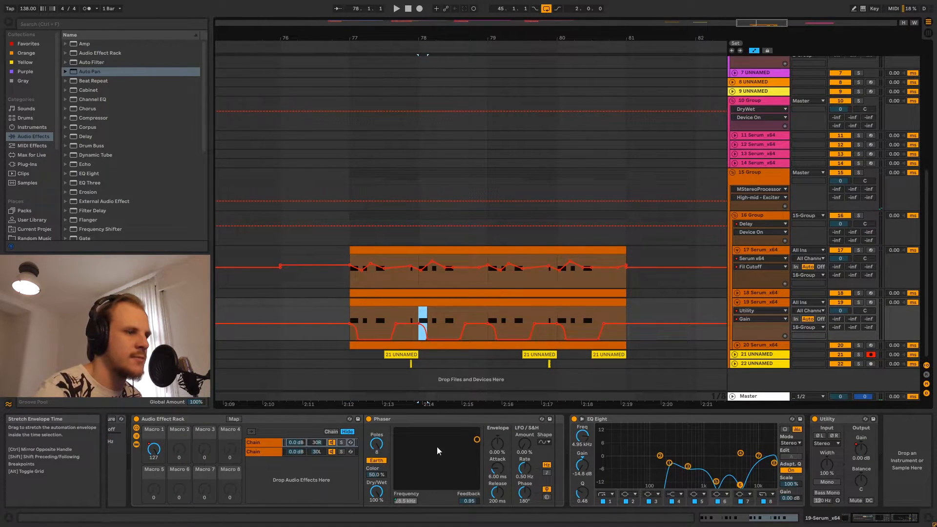
left_click(737, 302)
left_click(737, 311)
left_click(758, 311)
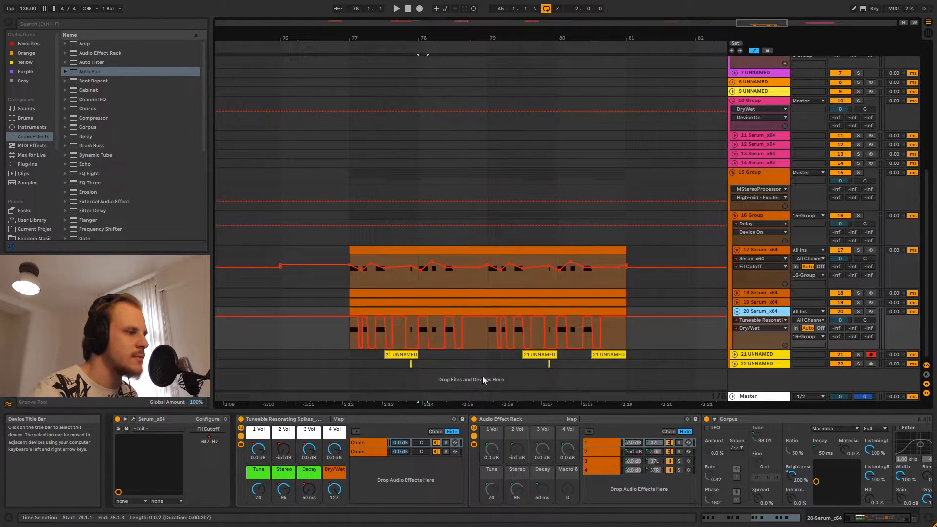
left_click(859, 311)
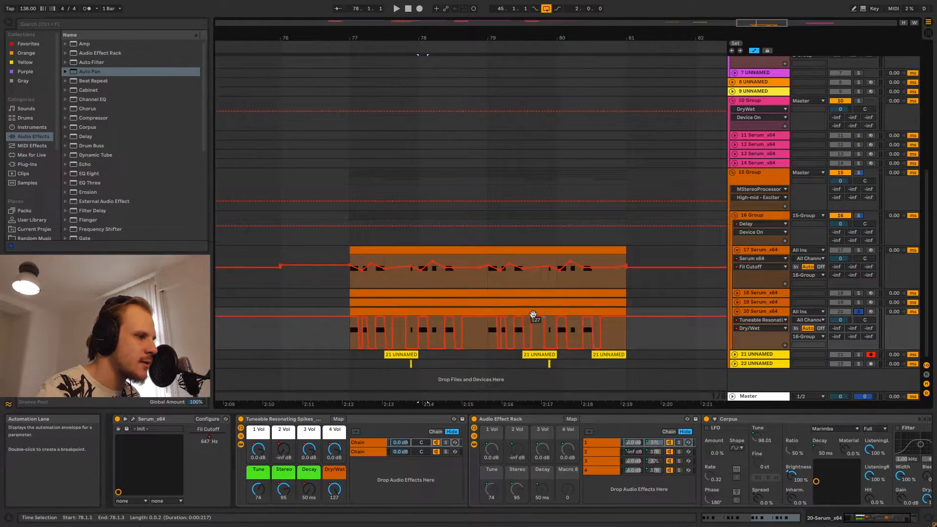
Play the soloed track 20 from bar 77 to audition its layer
left_click(346, 337)
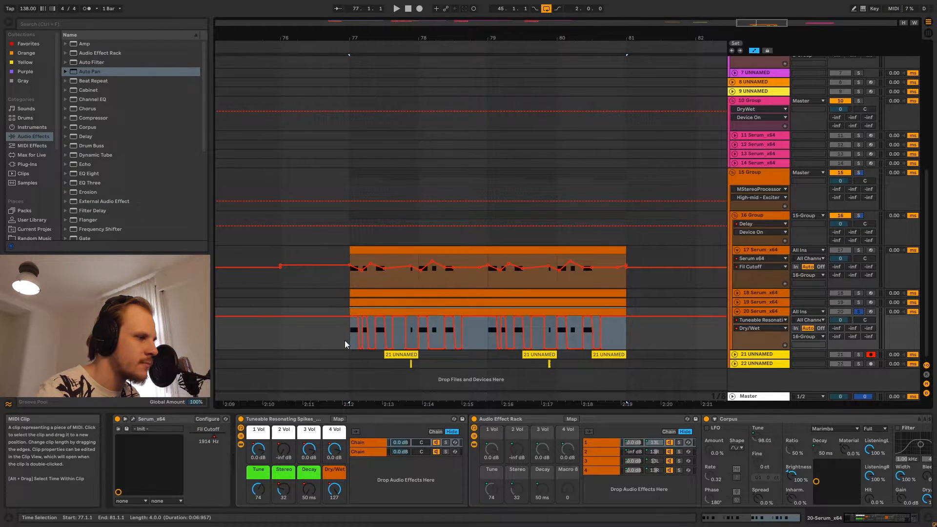
key("space")
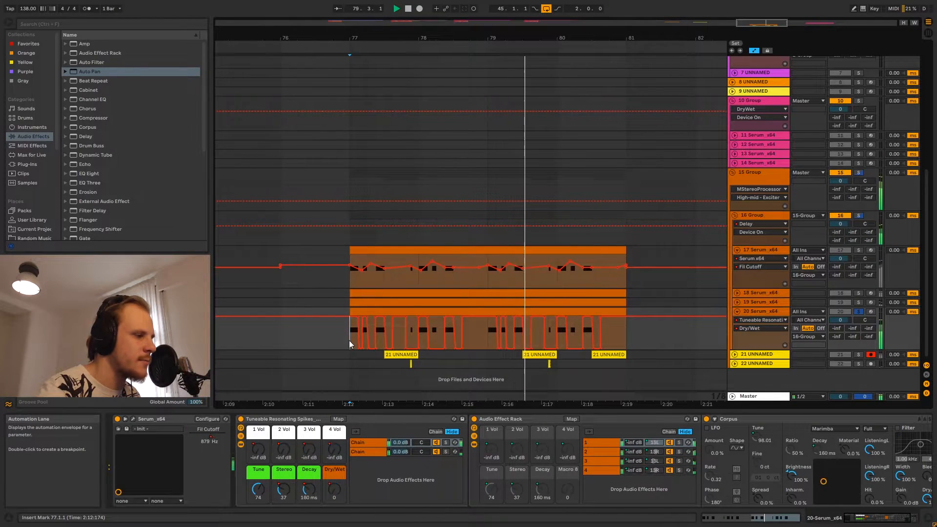
key("space")
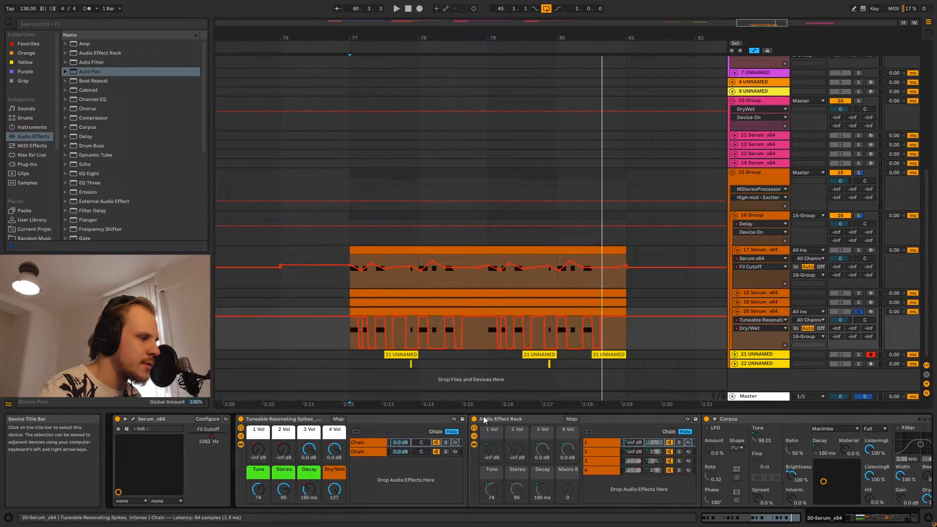
Show the volume and Tune macro automation of track 20's Tuneable Resonating Spikes rack, one parameter after another
left_click(258, 447)
left_click(286, 447)
left_click(311, 454)
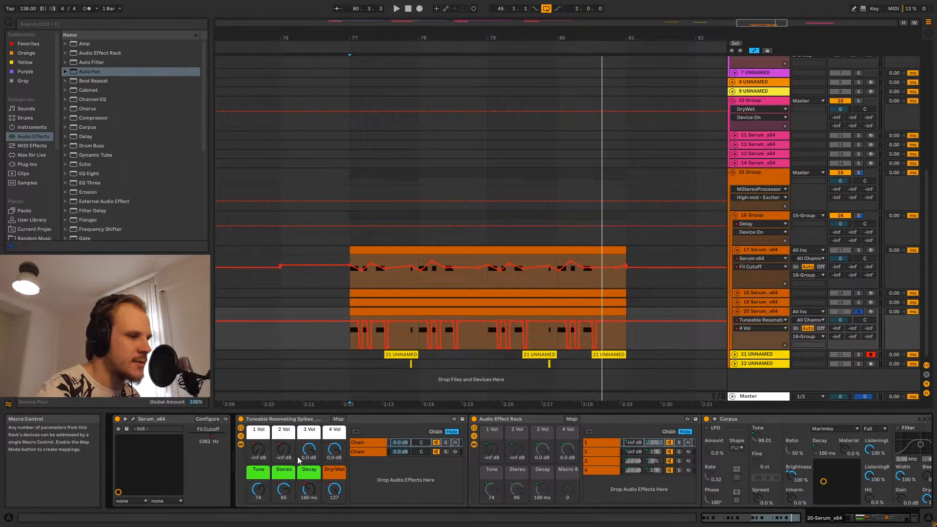
left_click(260, 491)
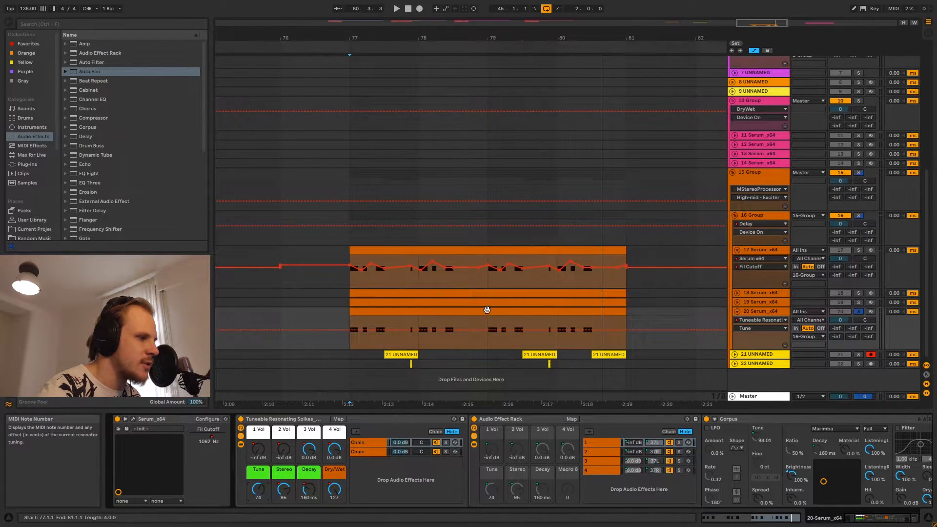
Open track 20's MIDI clip to examine its notes, and return to the track's device chain
double_click(417, 309)
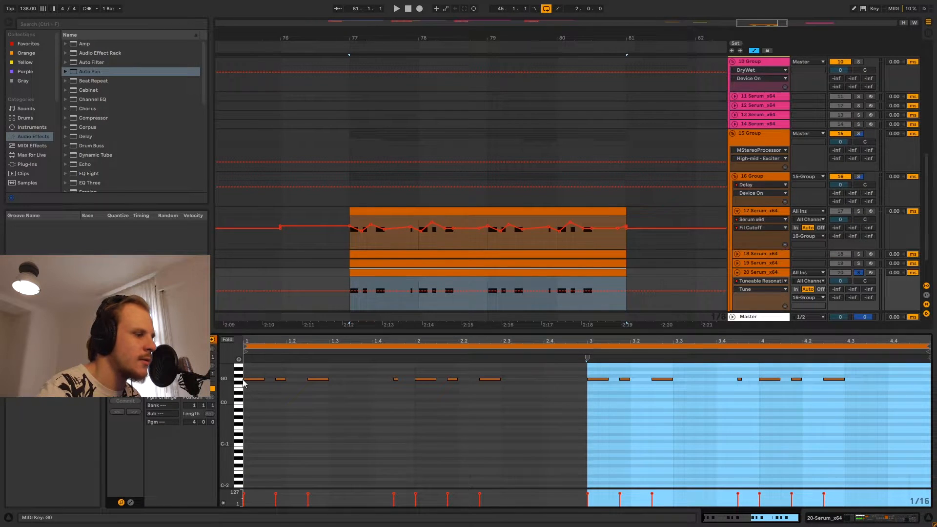
left_click(753, 272)
double_click(753, 272)
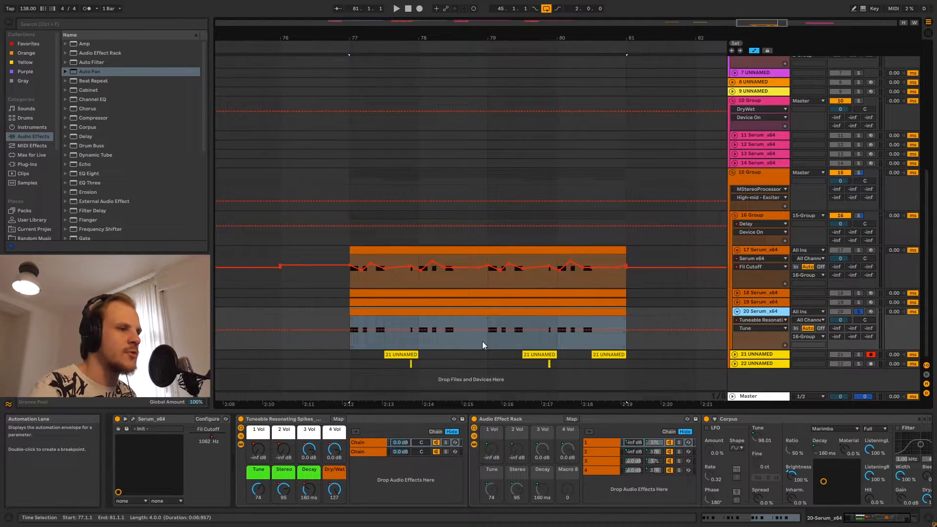
left_click(737, 311)
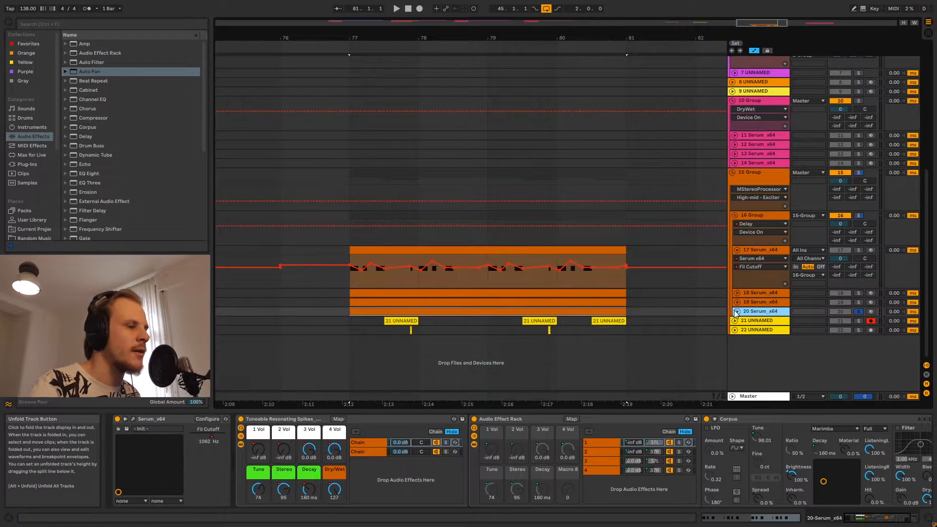
left_click(736, 249)
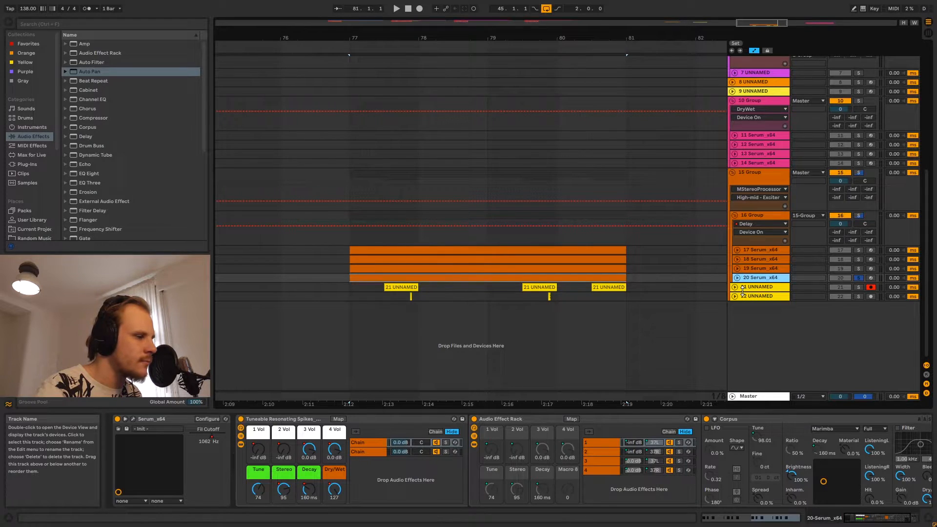
left_click(756, 218)
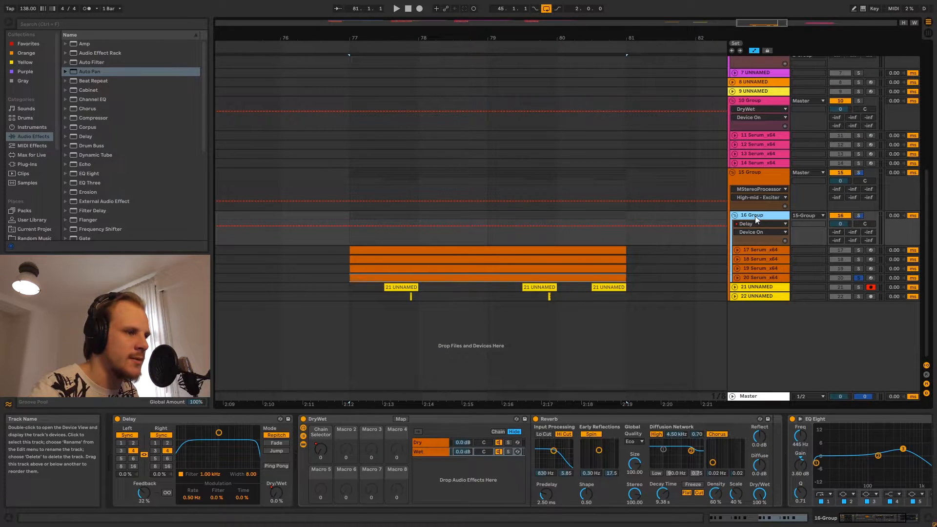
Select track 21, unfold it to reveal its audio clips, and solo it
left_click(755, 286)
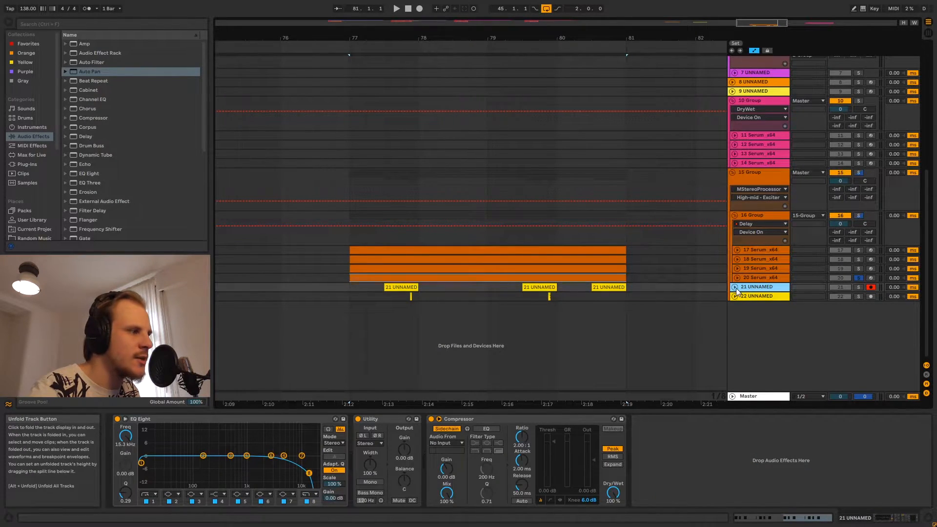
key("Right")
left_click(858, 287)
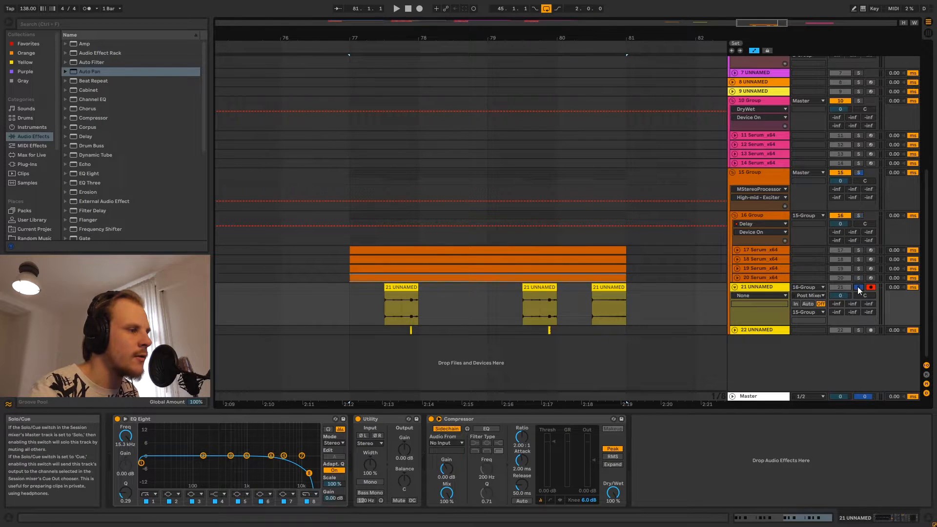
Place the insert marker at 77.3.1 on track 21 and check the 16 Group's effects before returning to the track's devices
left_click(382, 300)
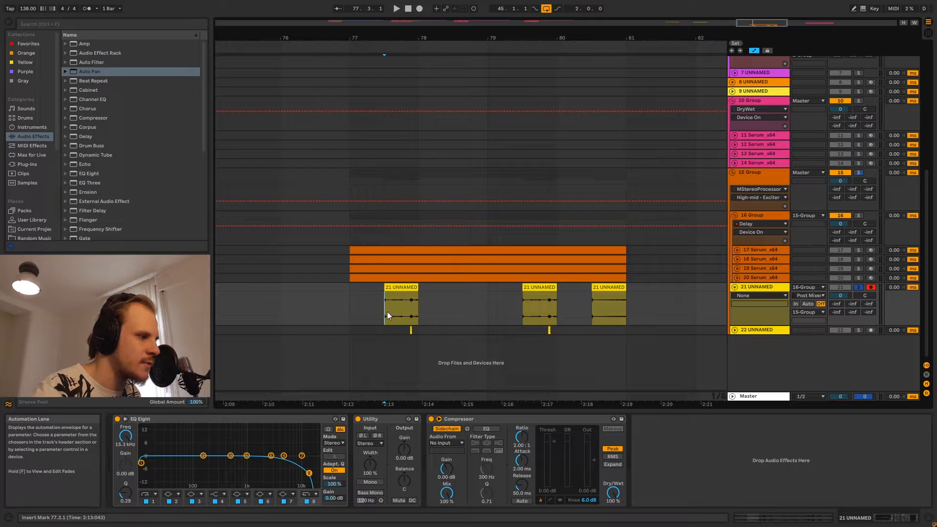
left_click(761, 215)
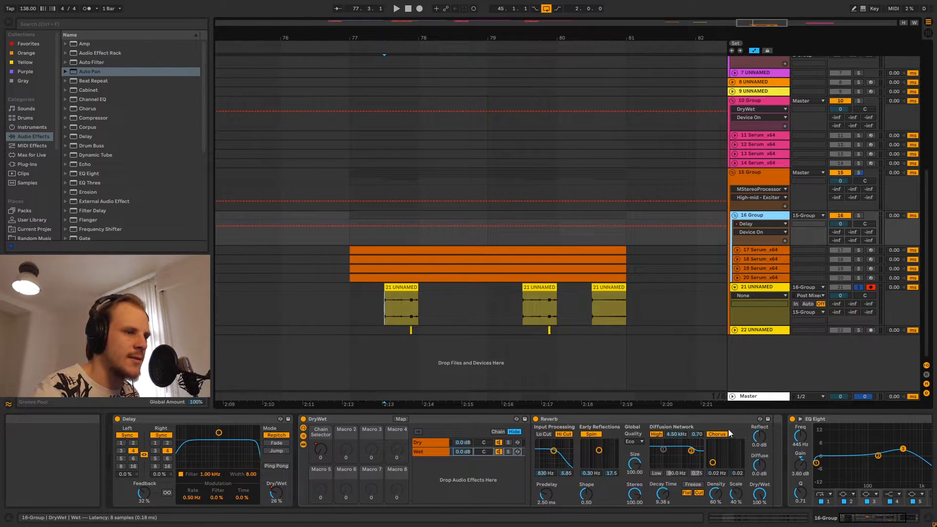
left_click(383, 308)
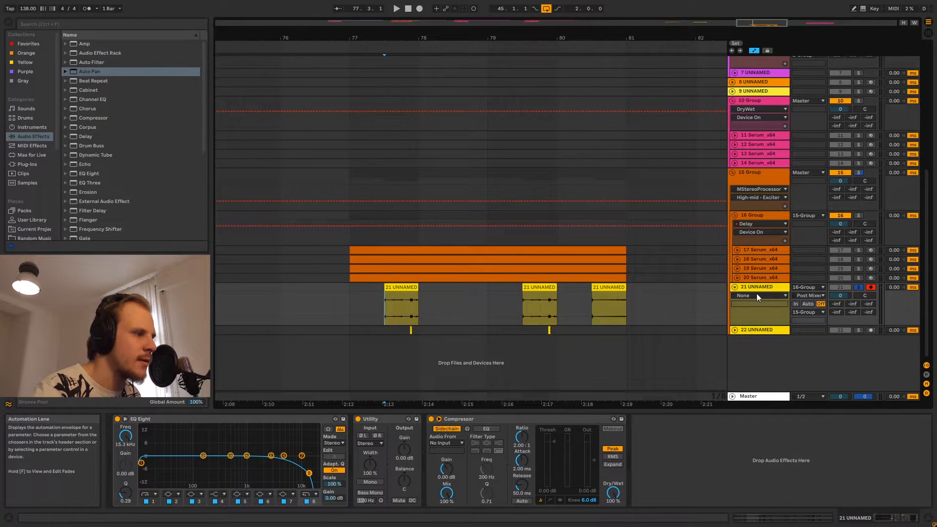
Inspect the transposition of track 21's three audio clips and play the soloed track from 77.3.1
double_click(397, 297)
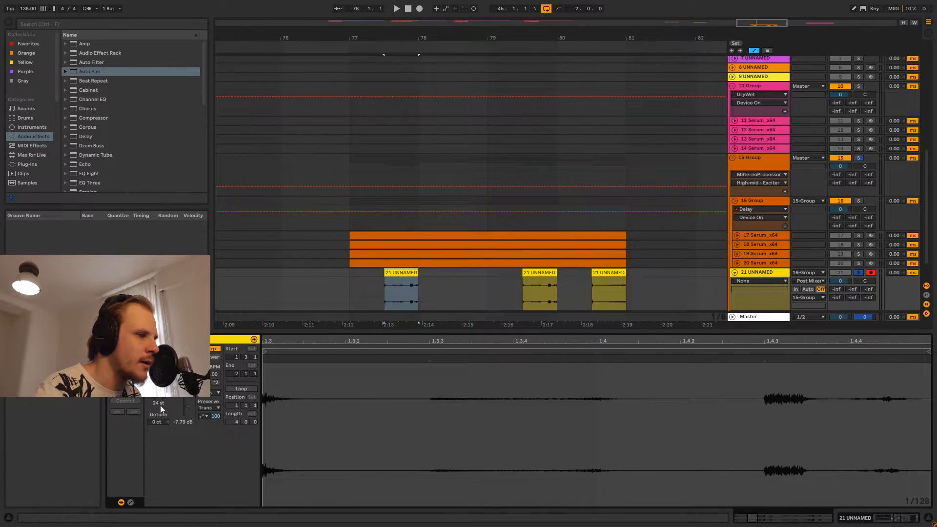
left_click(537, 273)
left_click(591, 284)
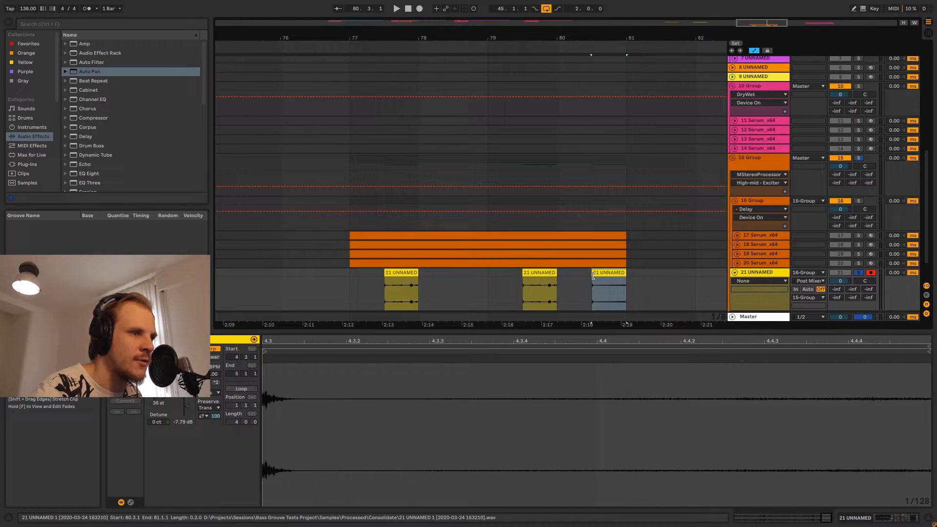
scroll(464, 273, "down", 2)
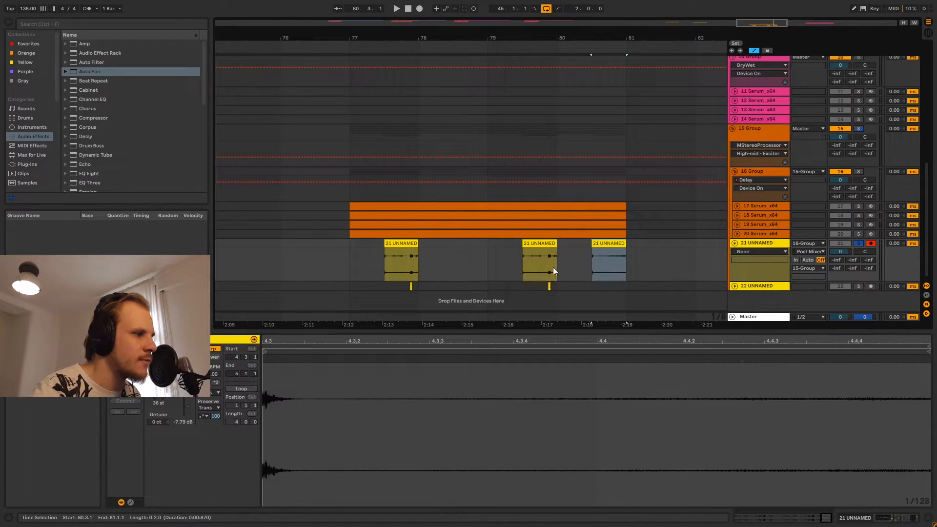
left_click(383, 263)
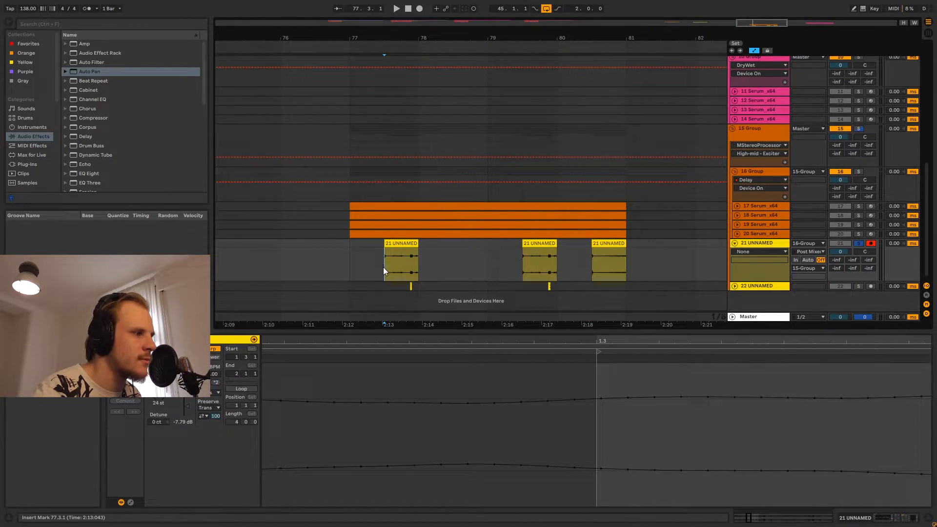
key("space")
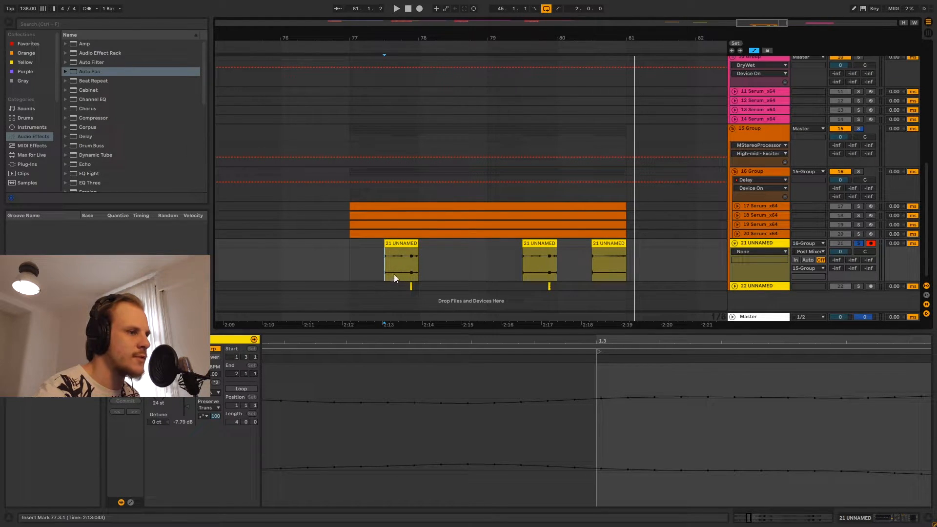
Unfold track 22, solo it in place of track 21, and show its devices beside its short clip before bar 78
left_click(736, 286)
scroll(504, 267, "down", 2)
left_click_drag(409, 38, 376, 111)
left_click(858, 251)
left_click(771, 253)
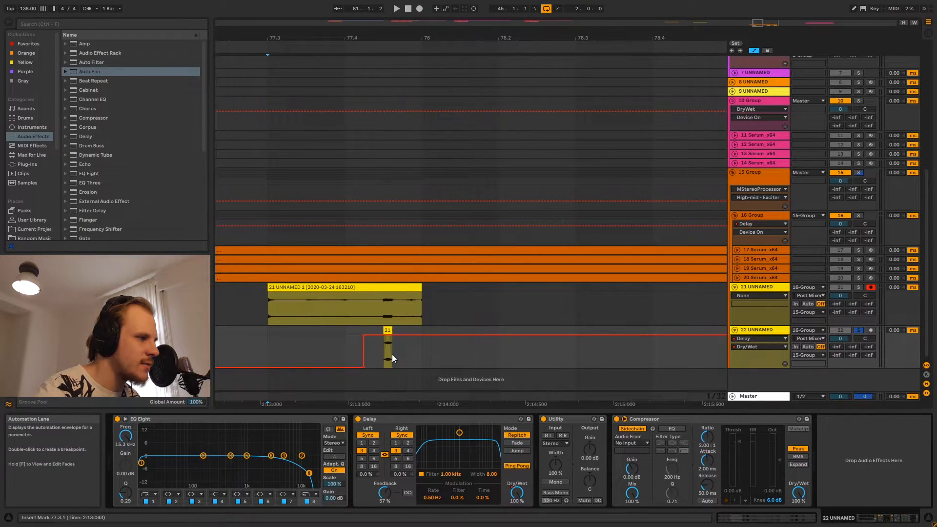
Highlight the matching fragment at 77.4.3 in track 21's clip and play the soloed track 22 from 77.4.3
left_click(382, 305)
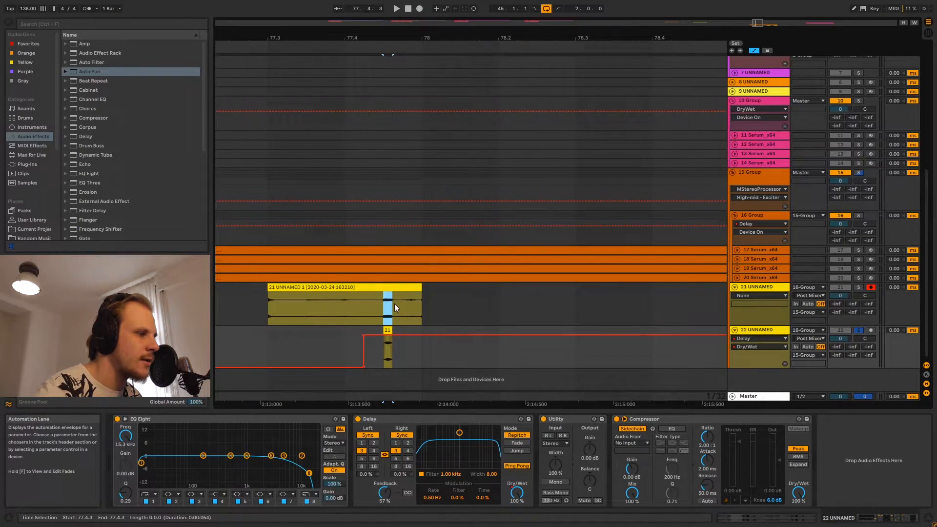
left_click(383, 343)
key("space")
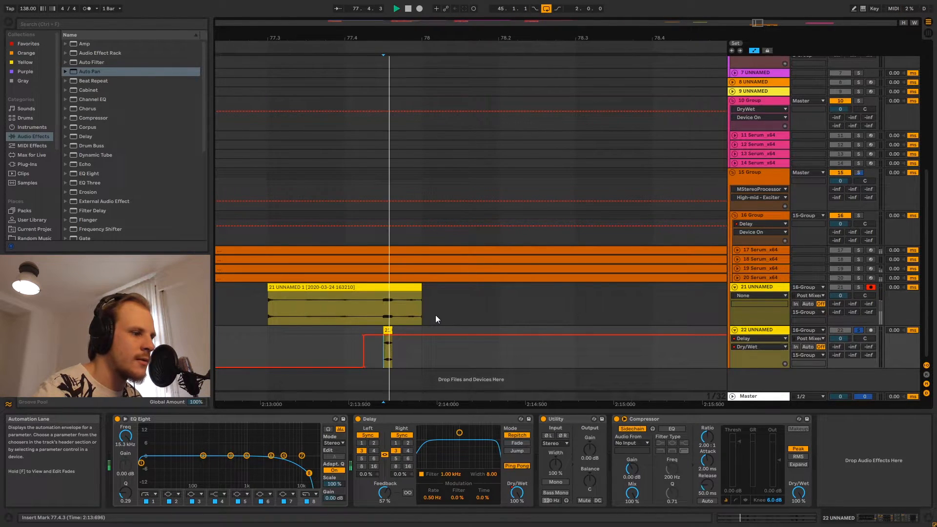
key("space")
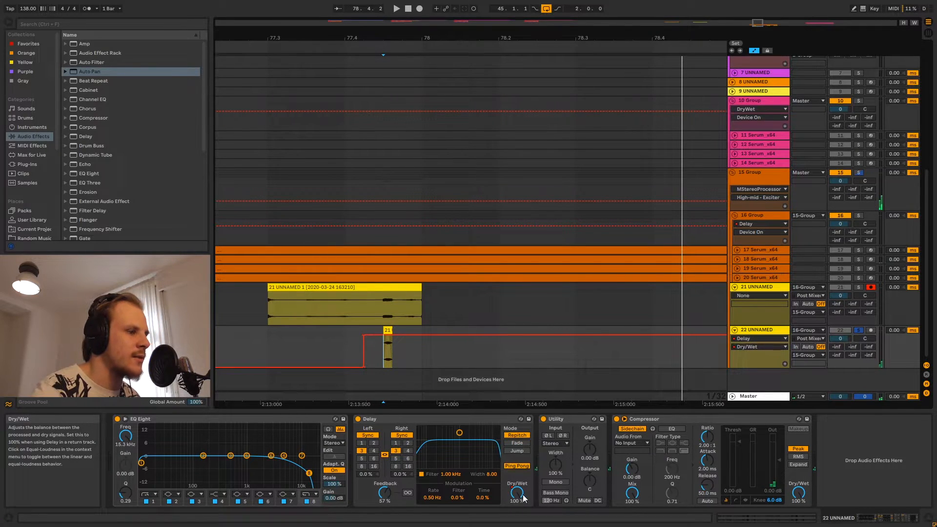
Examine track 22's Delay Dry/Wet automation, highlighting 79.1.1 to 79.4.1 and 78.1.1 to 79.1.1
left_click_drag(488, 53, 488, 32)
left_click_drag(532, 328, 613, 329)
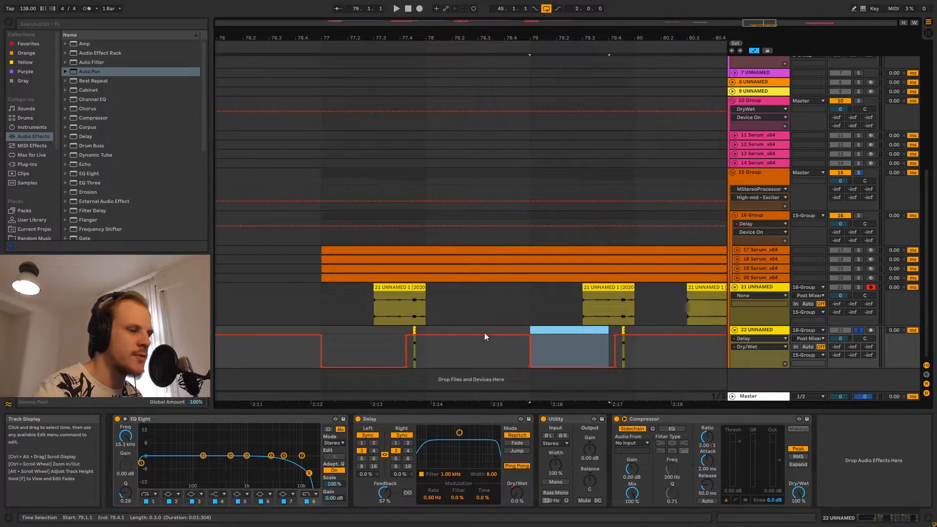
left_click(518, 493)
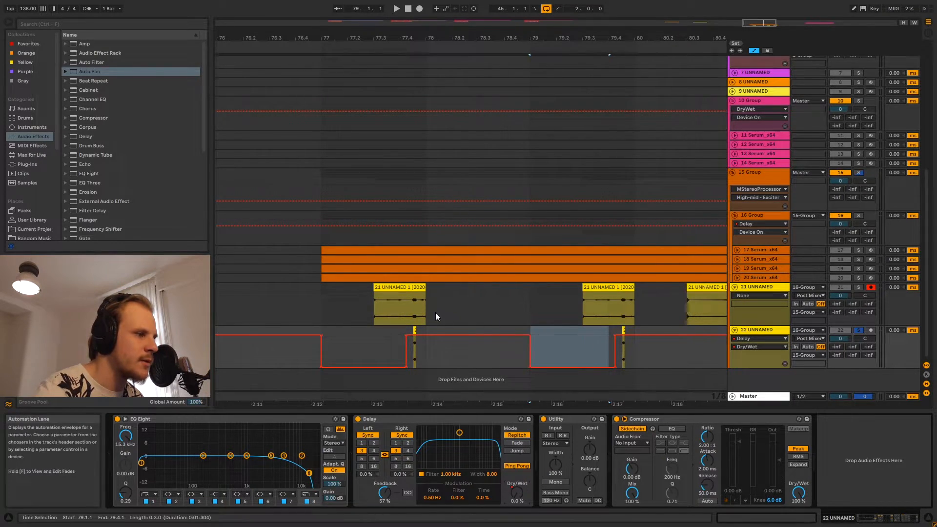
left_click_drag(424, 334, 529, 333)
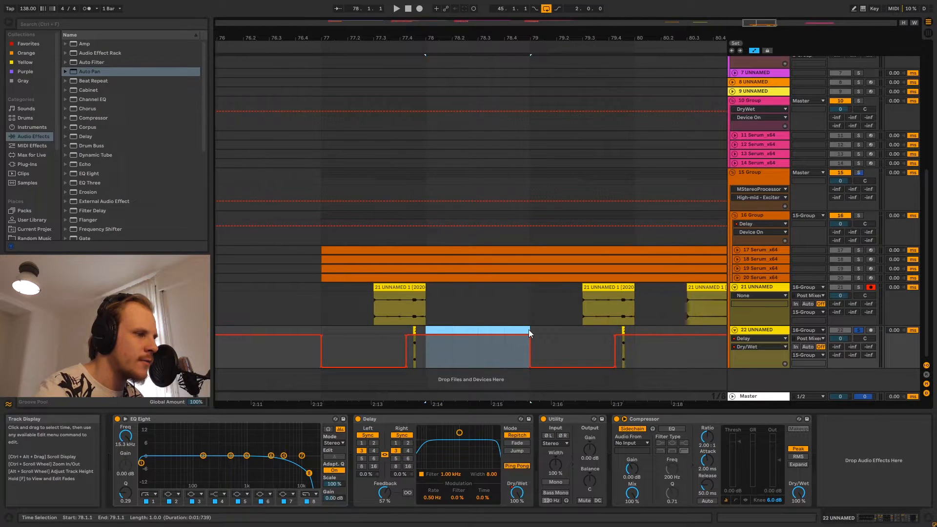
left_click_drag(534, 332, 610, 329)
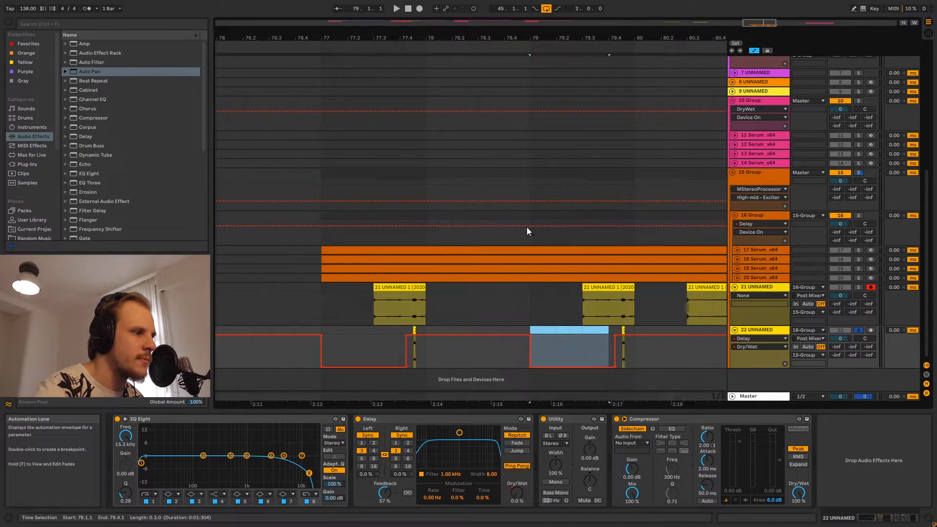
Unfold track 17 to compare its notes with track 22's Dry/Wet automation, highlighting 77.1.1 to 79.1.1 on track 22
left_click(736, 249)
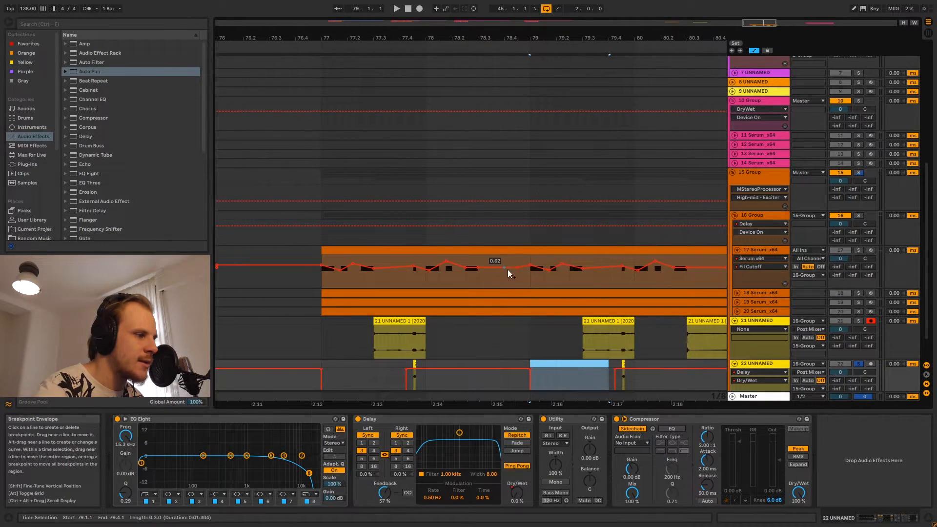
left_click_drag(520, 276, 597, 277)
left_click(596, 277)
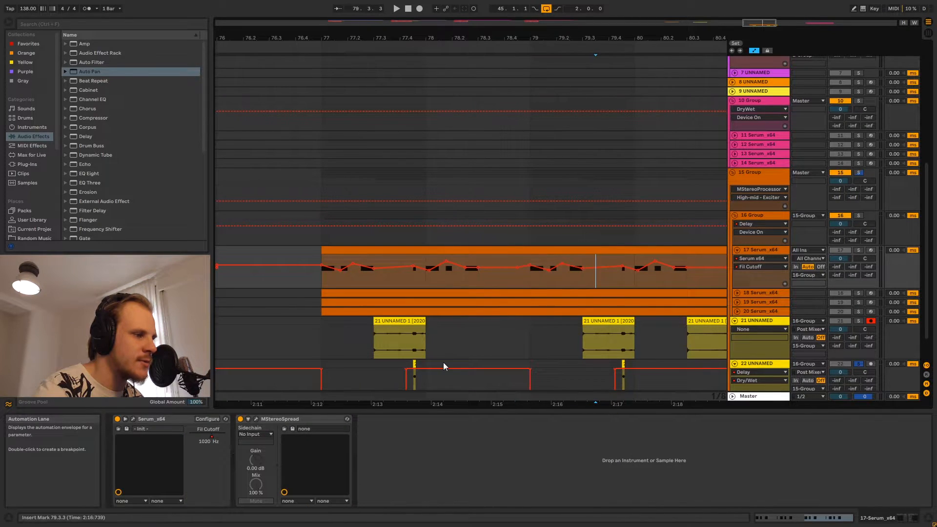
left_click(402, 363)
left_click_drag(429, 361, 353, 368)
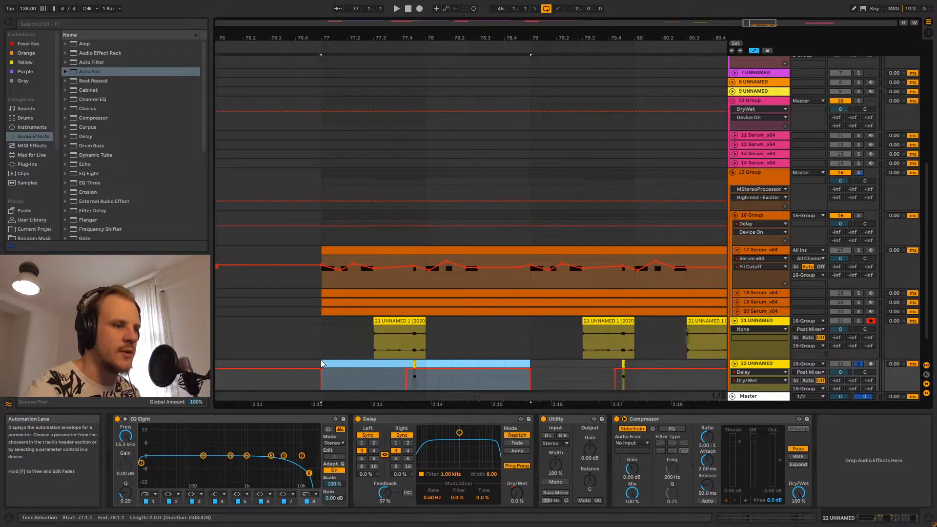
left_click(320, 361)
Fold and unsolo track 22, and fold track 21
left_click(734, 363)
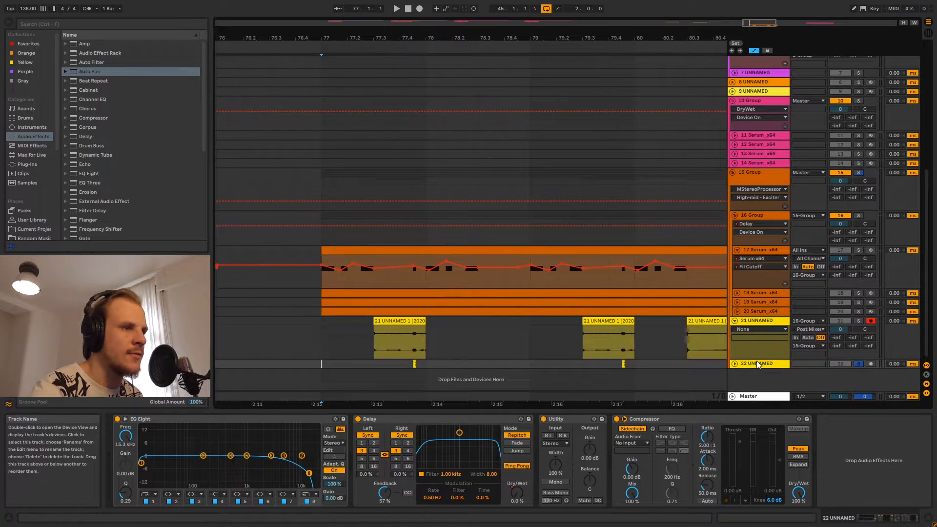
left_click(858, 363)
left_click(735, 321)
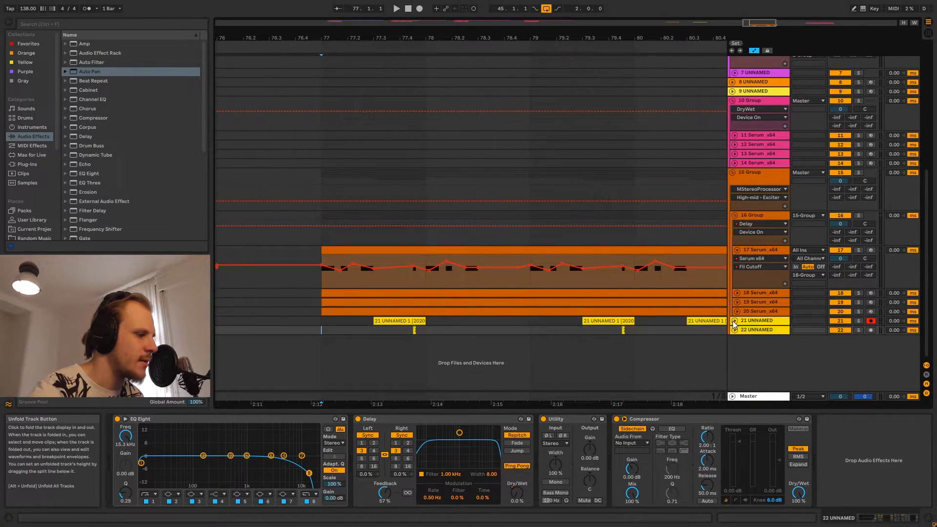
Select the 16 Group and show its Delay's Dry/Wet automation
left_click(752, 218)
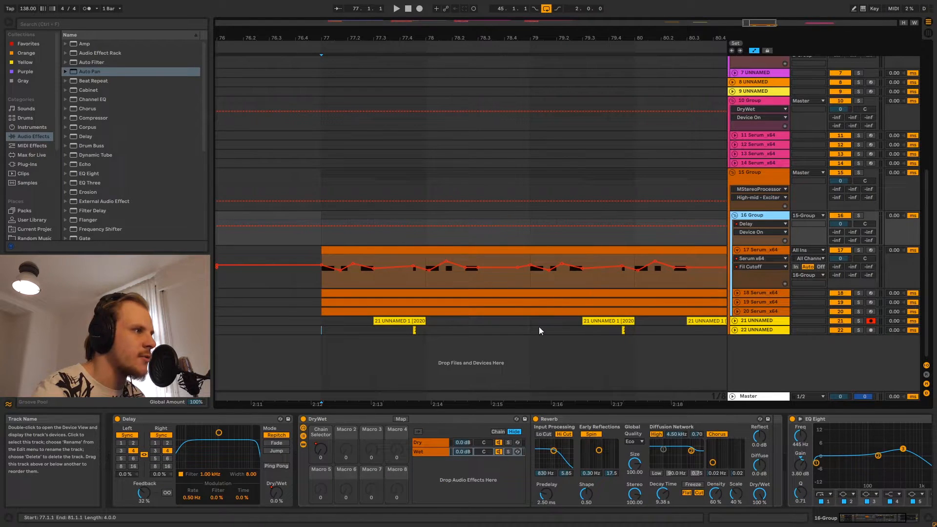
left_click(275, 495)
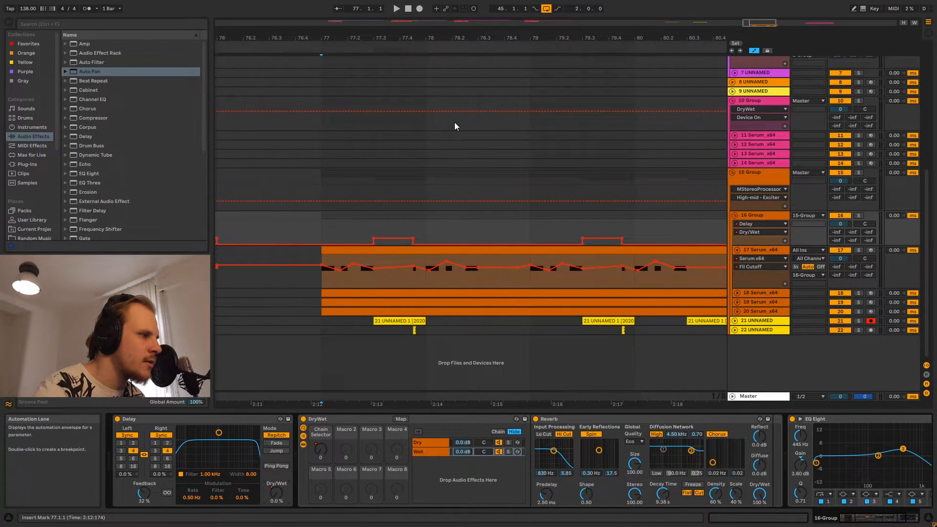
Examine the 16 Group's Delay Dry/Wet automation, highlighting 77.3.1 to 77.4.3 and 79.3.1 to 79.4.3, and 77.4.1 to 79.1.1 on track 22
left_click_drag(321, 218, 477, 216)
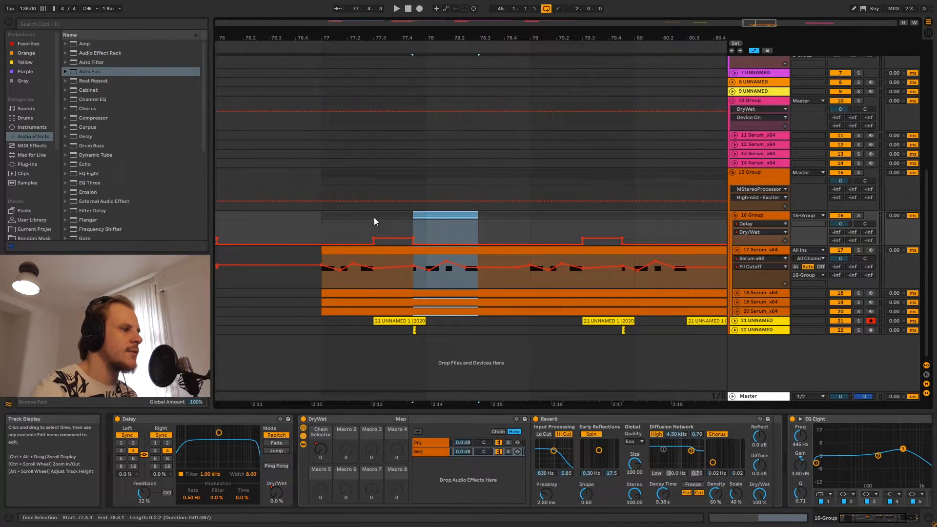
left_click_drag(373, 217, 410, 217)
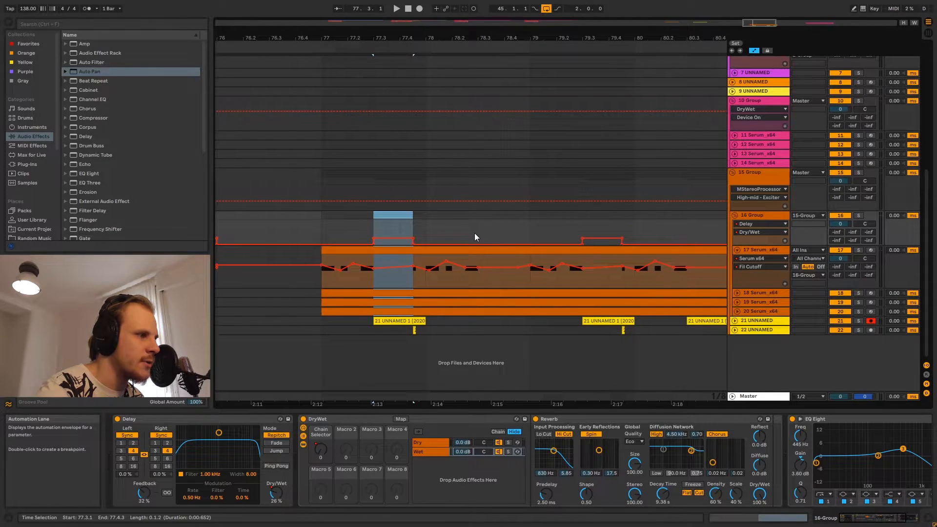
left_click_drag(397, 329, 528, 331)
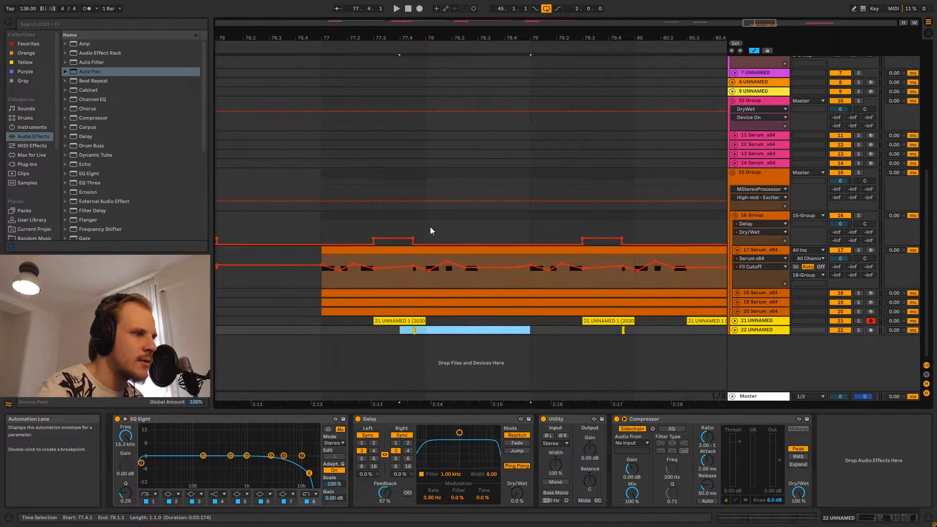
left_click_drag(377, 230, 414, 229)
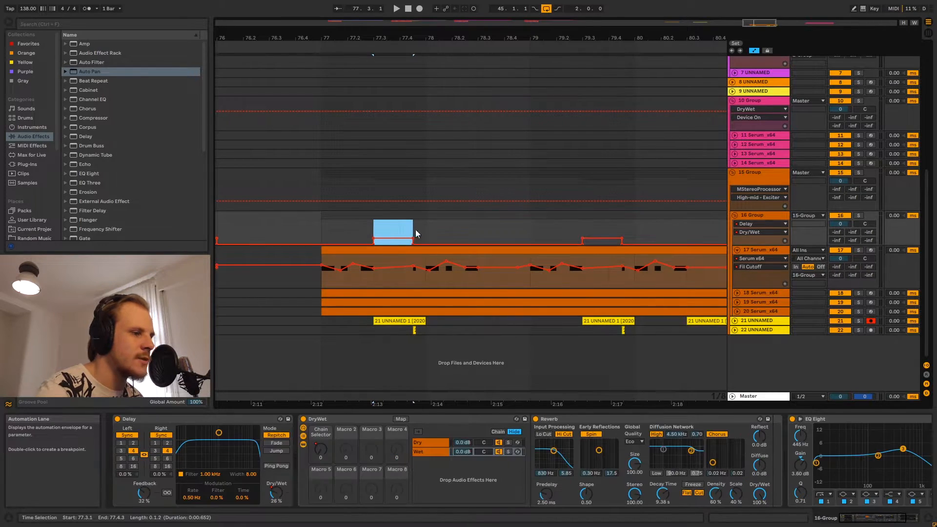
left_click(584, 228)
left_click_drag(584, 228, 618, 229)
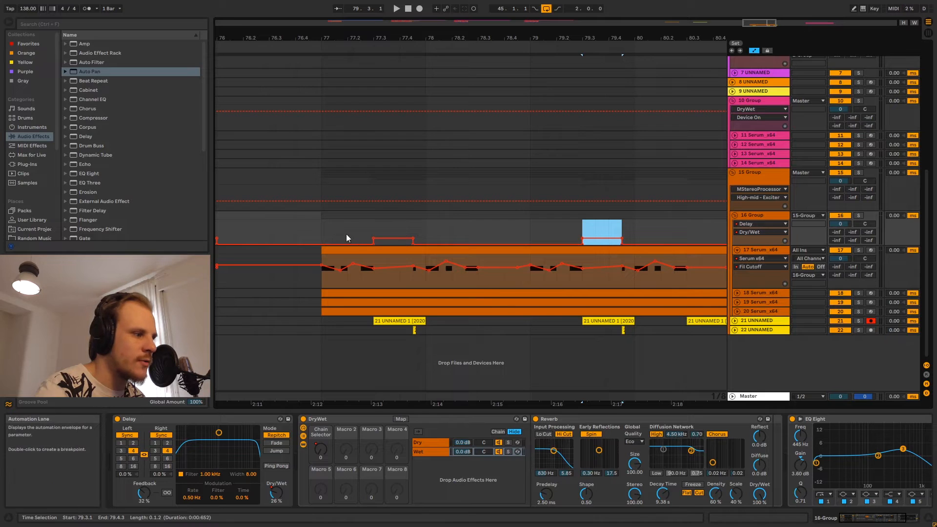
Bypass the 16 Group's DryWet rack and EQ Eight, and audition the group from 77.1.1
left_click(322, 227)
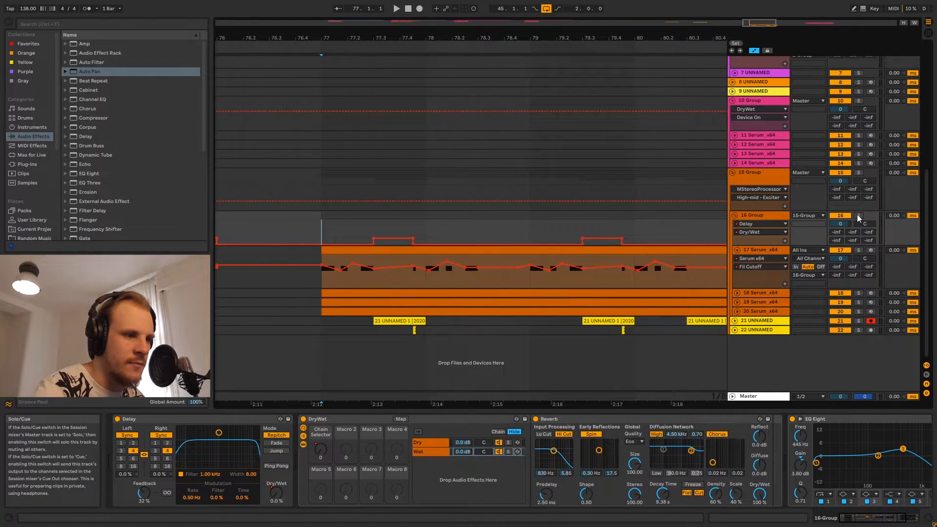
left_click(303, 419)
left_click(792, 419)
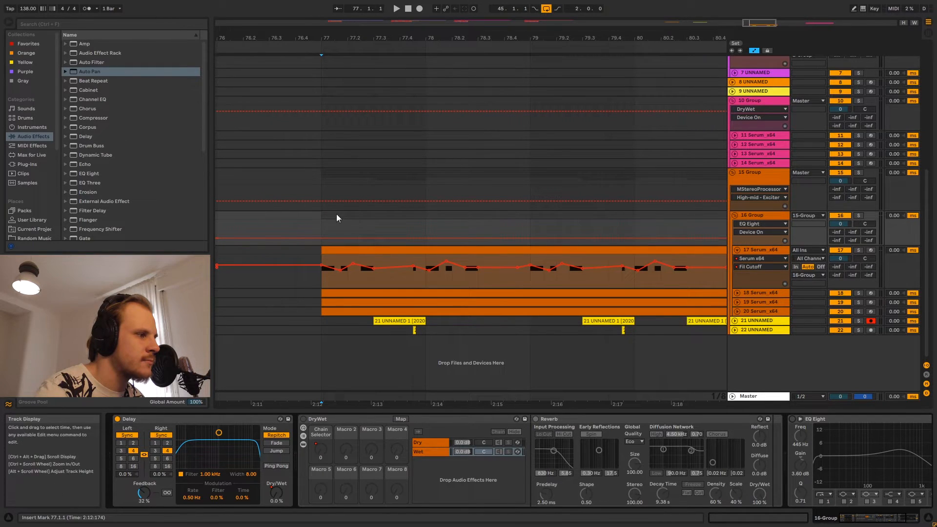
key("space")
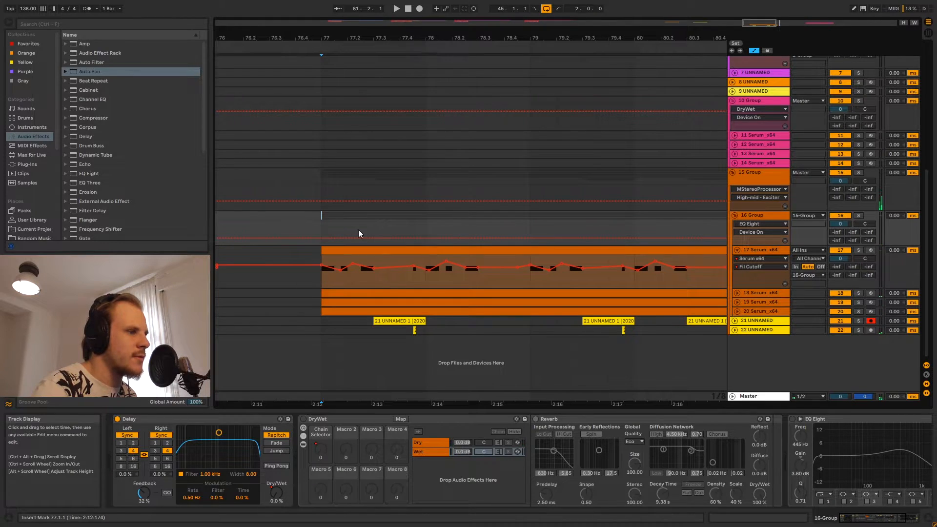
Highlight 78.3.1 to 79.1.1 and 77.3.1 to 77.4.3 on the 16 Group, comparing them with the clip on track 22
left_click_drag(426, 225, 531, 230)
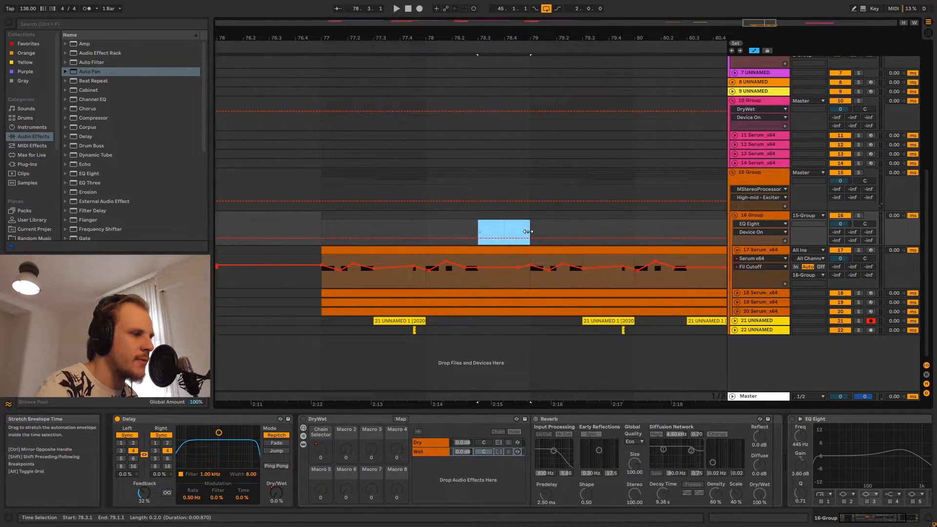
left_click_drag(401, 330, 504, 330)
left_click_drag(348, 231, 415, 230)
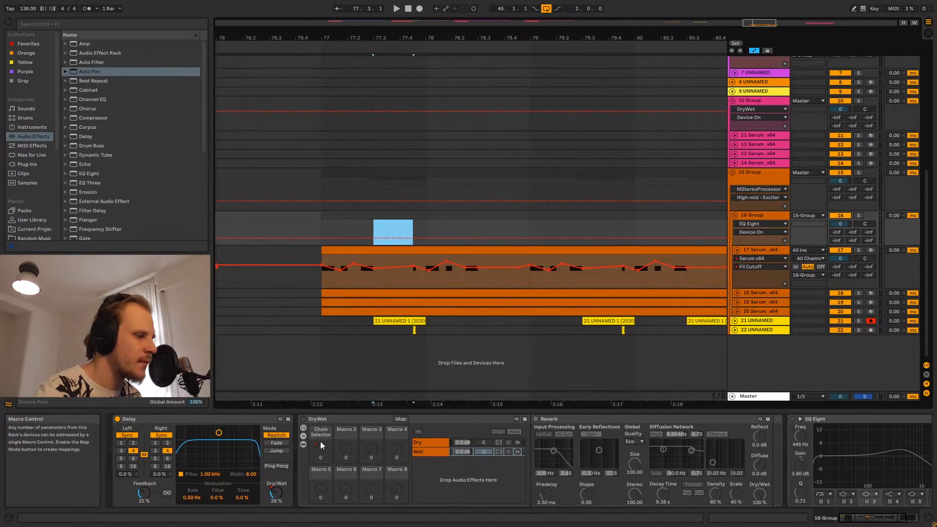
Turn the DryWet rack back on and show its Chain Selector automation from 77.1.1
left_click(317, 419)
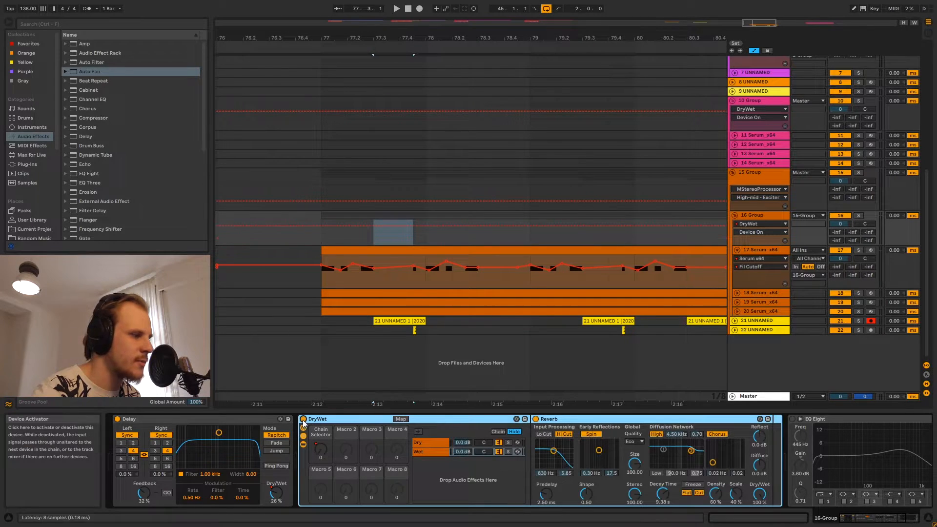
left_click(319, 452)
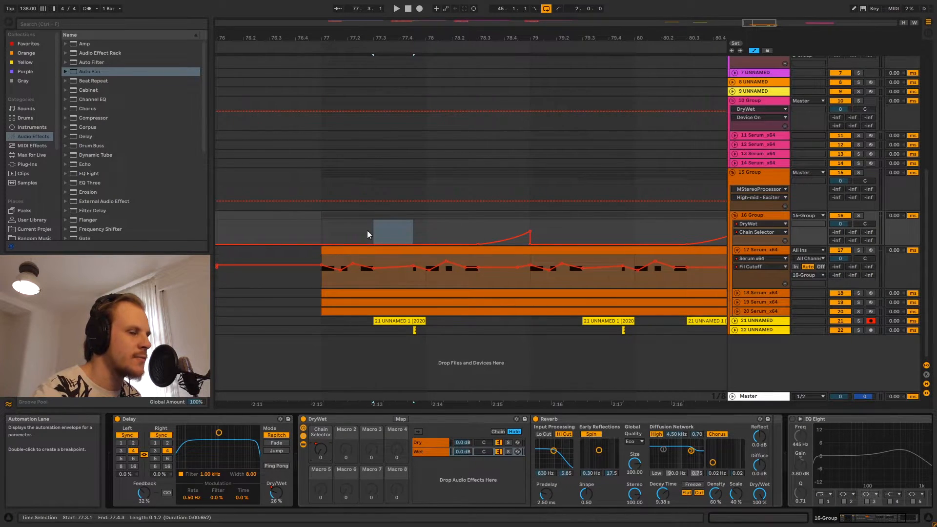
left_click(323, 230)
left_click_drag(505, 39, 447, 40)
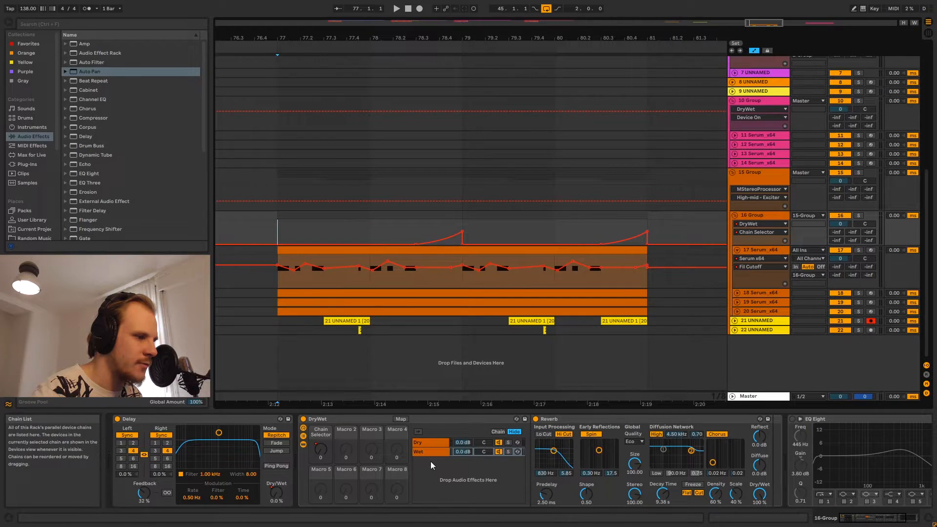
Compare the DryWet rack's Dry and Wet chains, inspecting the Chain Selector macro and the Reverb's Decay Time
left_click(423, 444)
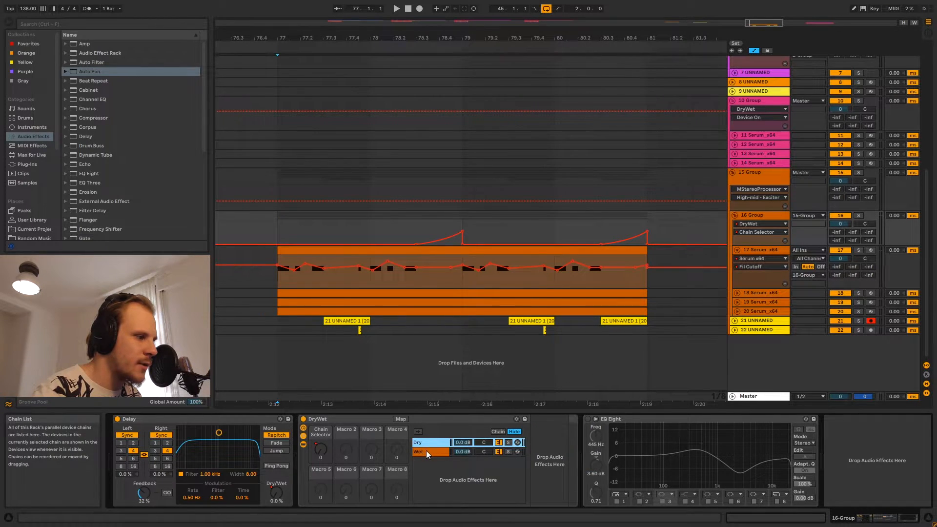
left_click(426, 451)
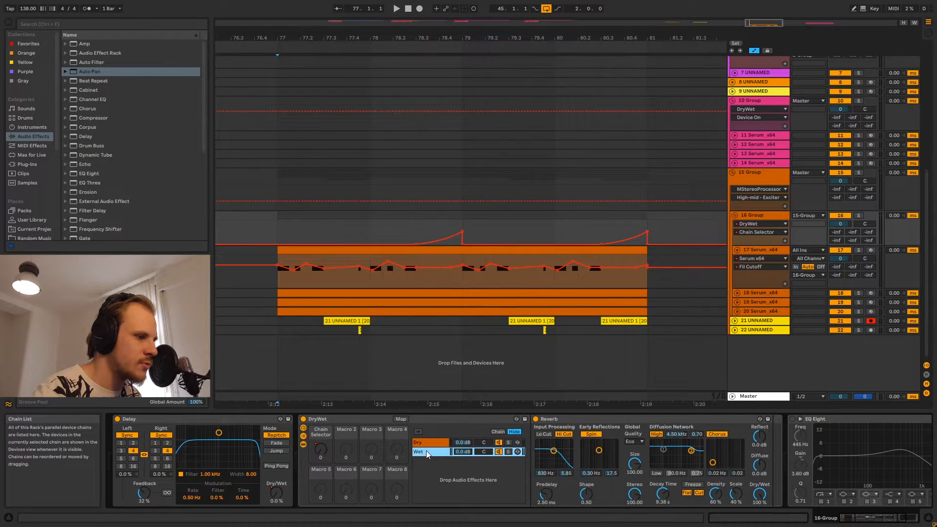
left_click(320, 451)
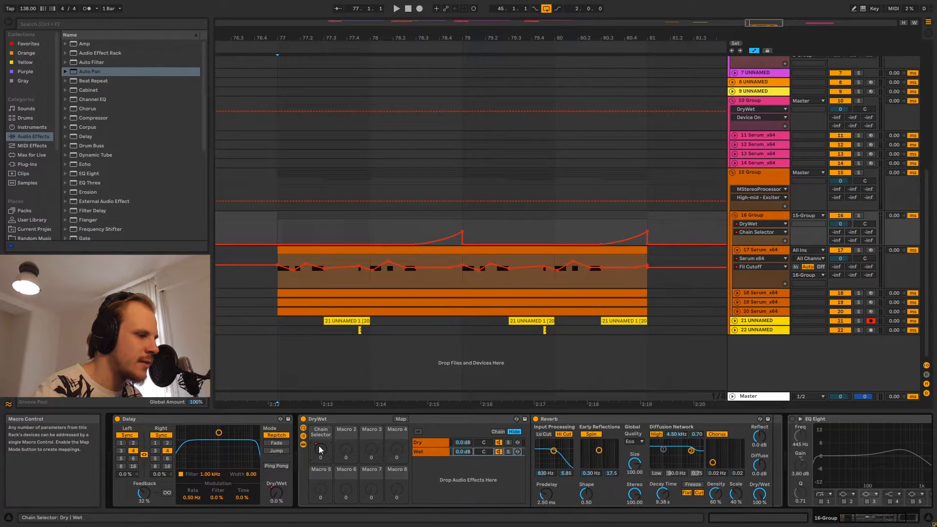
left_click(422, 453)
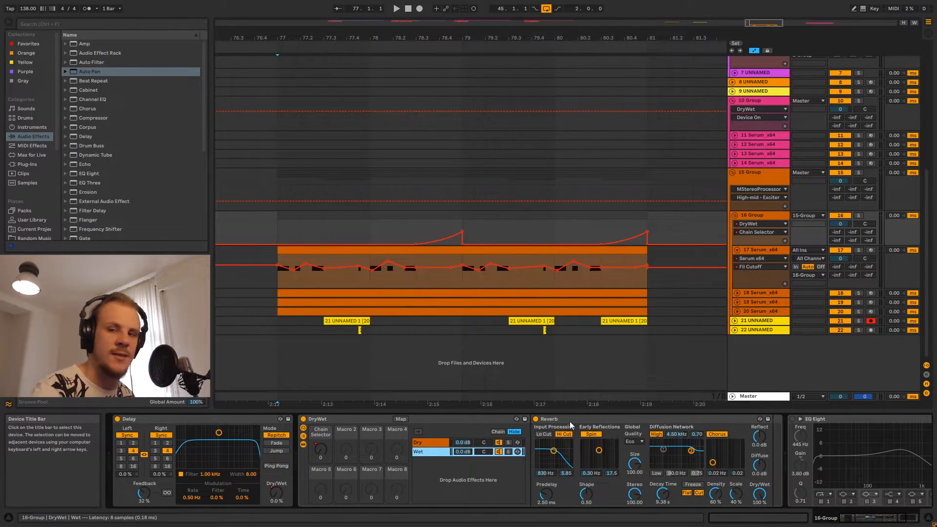
left_click(661, 495)
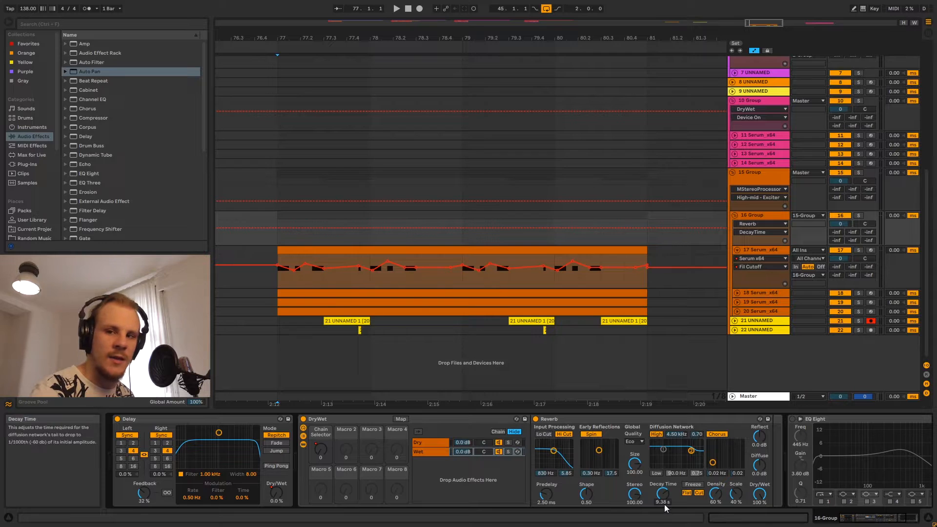
left_click(432, 450)
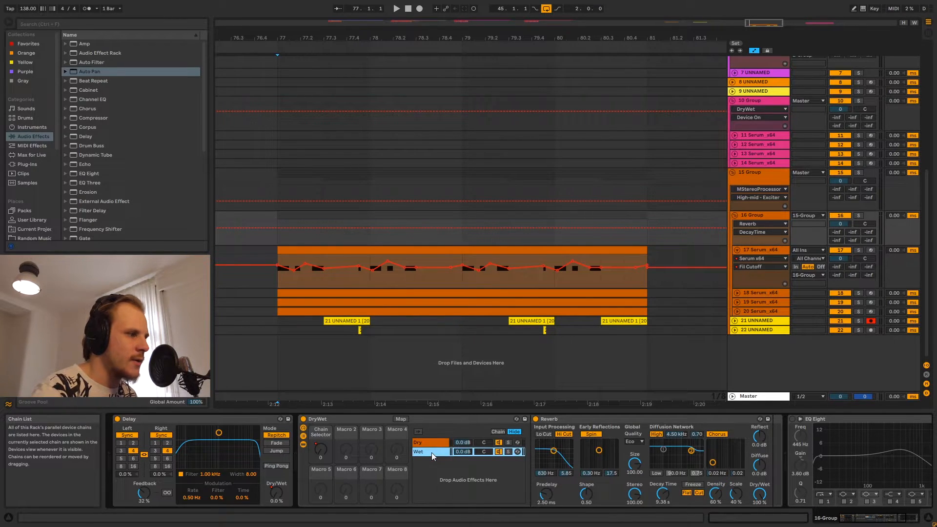
Highlight the Chain Selector automation ramp from 78.3.1 to 79.1.1 and select the Reverb in the Wet chain
left_click(323, 446)
left_click_drag(414, 227, 462, 229)
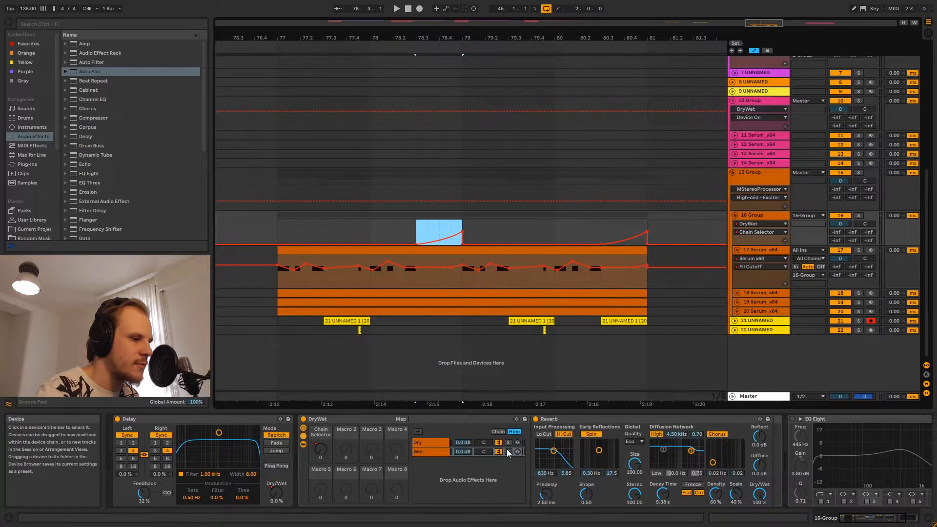
left_click(587, 419)
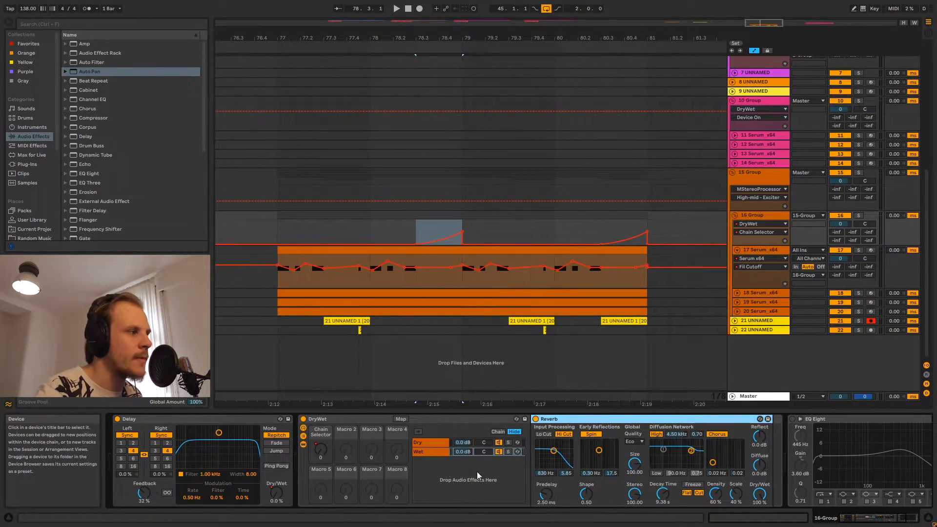
Audition the bass from 77.1.1 to past bar 81 with the Chain Selector automation active
left_click(279, 229)
key("space")
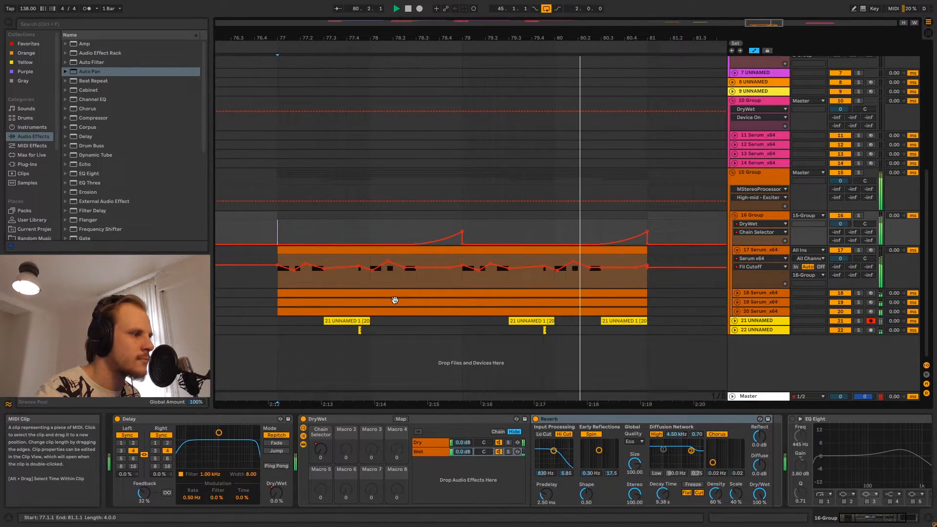
key("space")
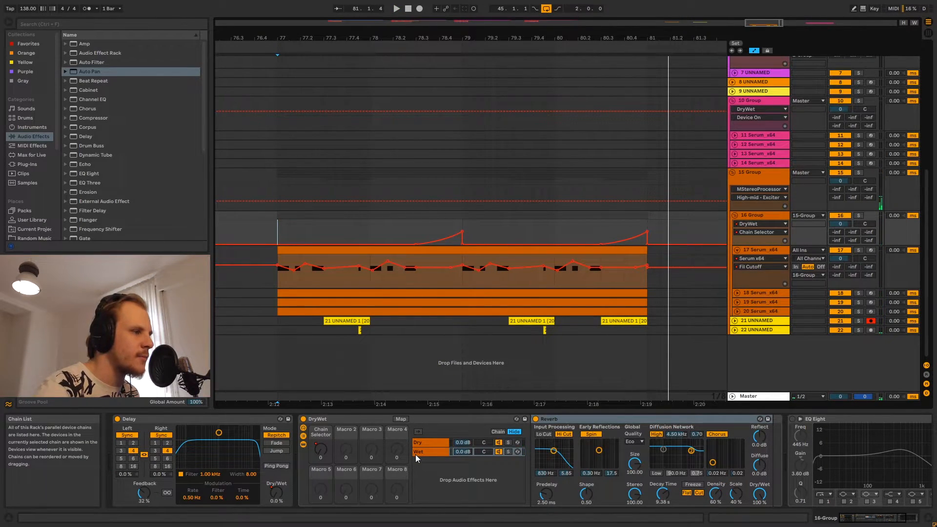
Examine the Chain Selector drop at 79.1.1 against track 17's notes, highlighting 79.1.1 to 79.1.3 on track 17 and the 16 Group
left_click(322, 452)
left_click_drag(464, 215, 519, 228)
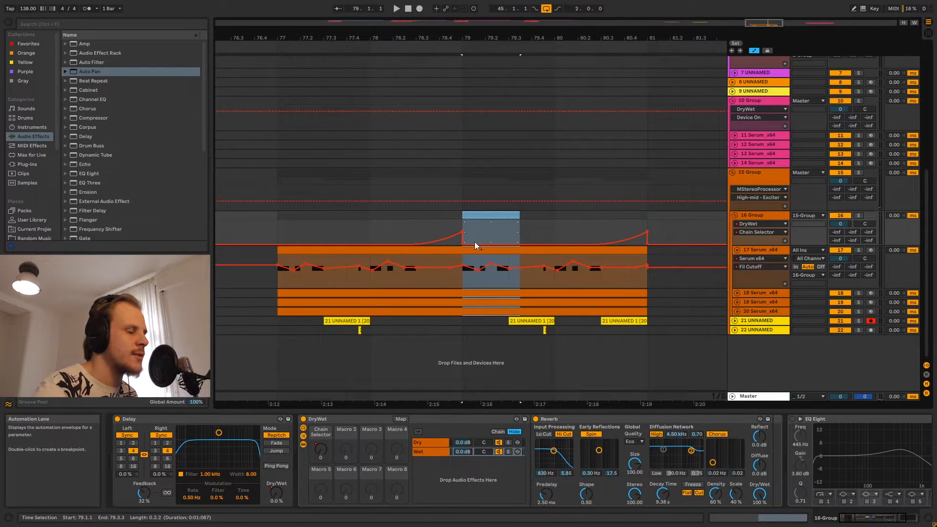
left_click_drag(462, 285, 469, 278)
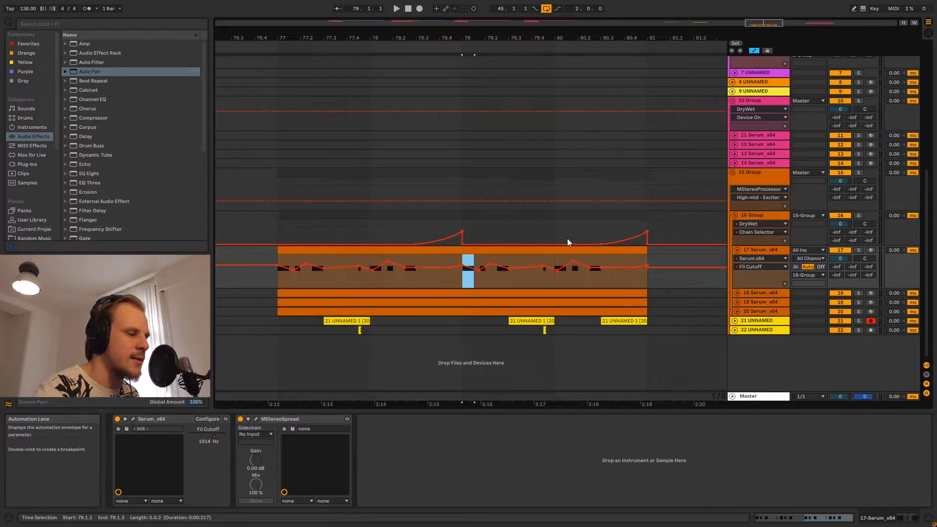
left_click(764, 215)
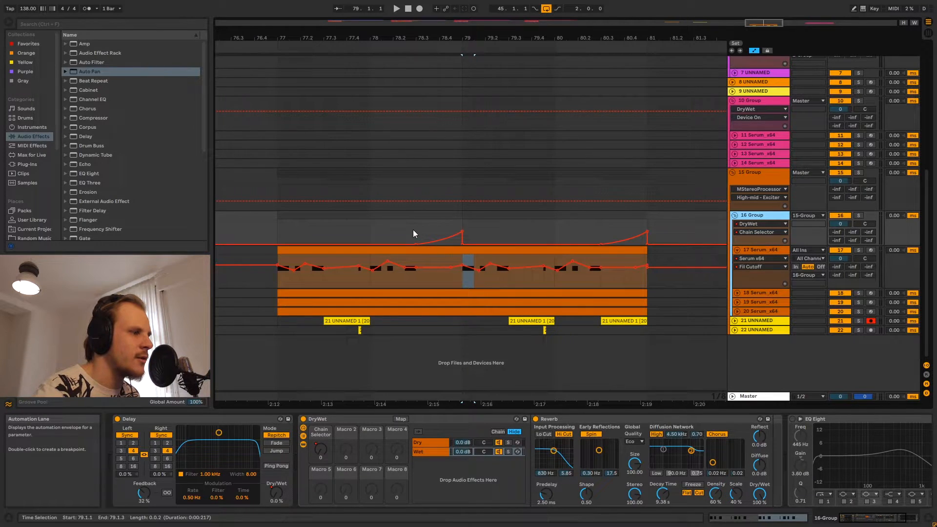
left_click(462, 226)
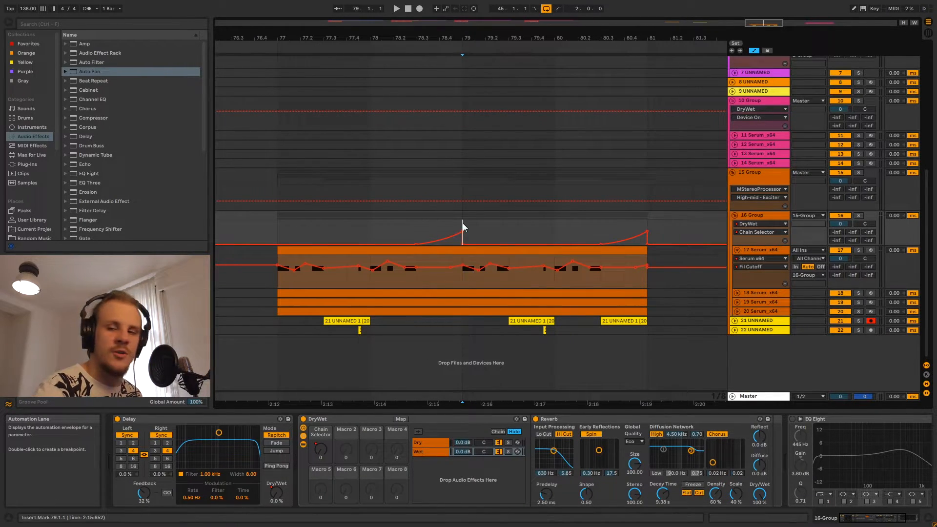
left_click_drag(467, 228, 473, 229)
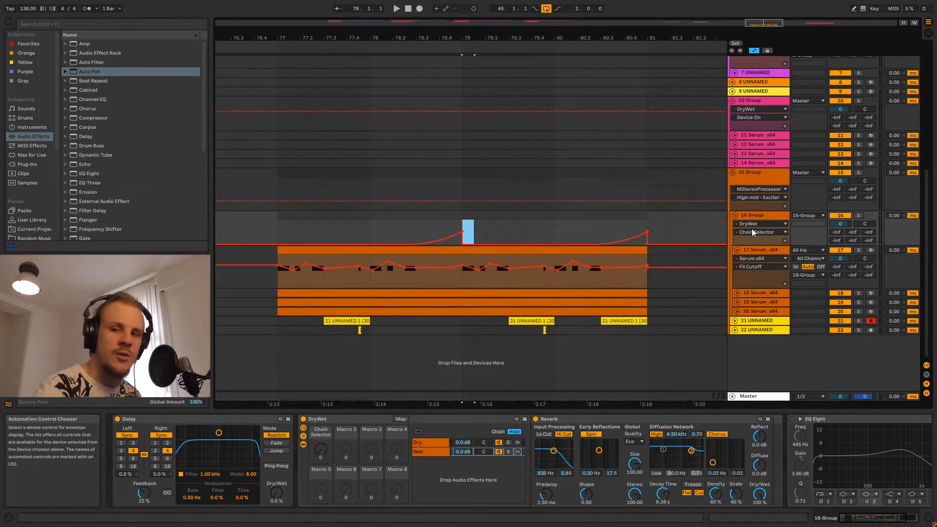
Fold track 17, the 16 Group and the 15 Group
left_click(736, 249)
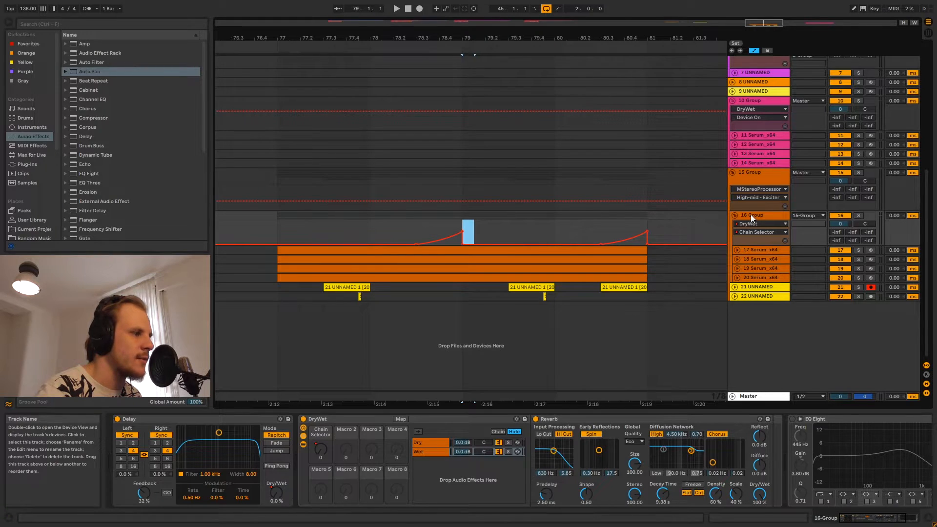
scroll(387, 273, "up", 5)
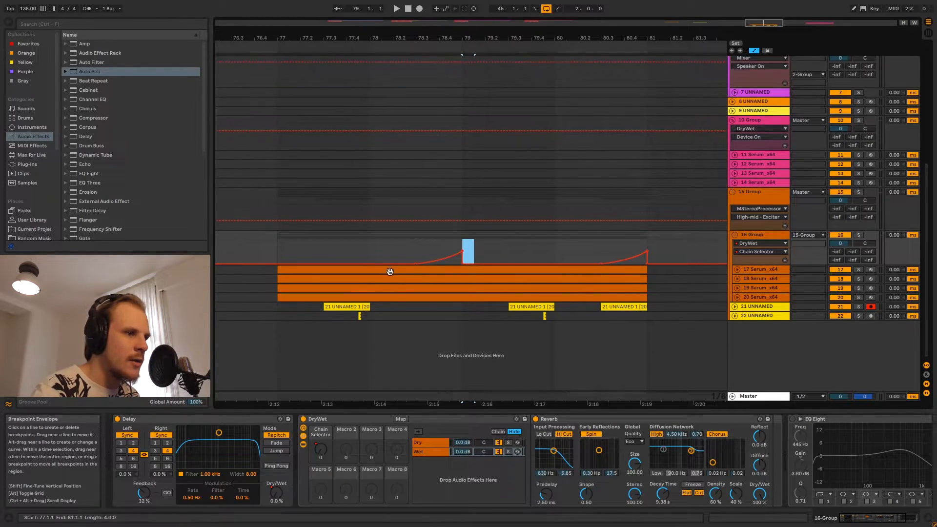
left_click(734, 283)
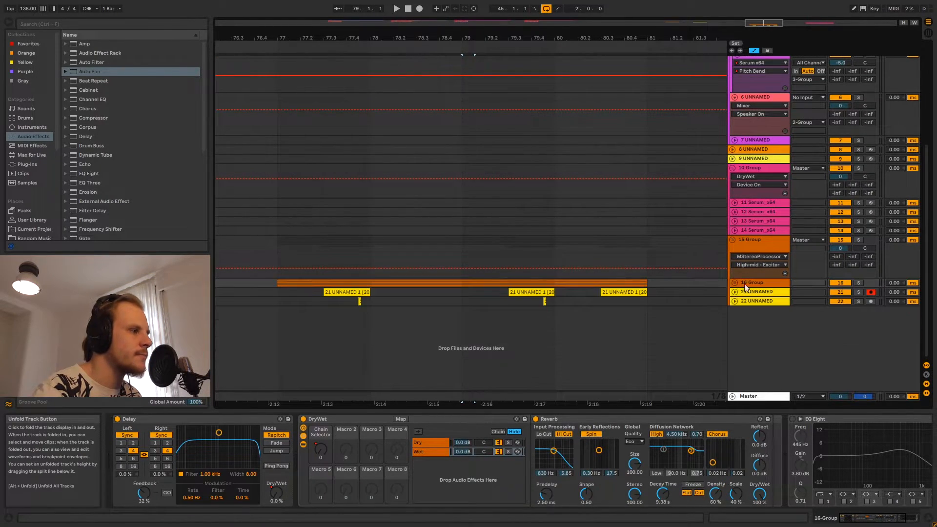
left_click(731, 239)
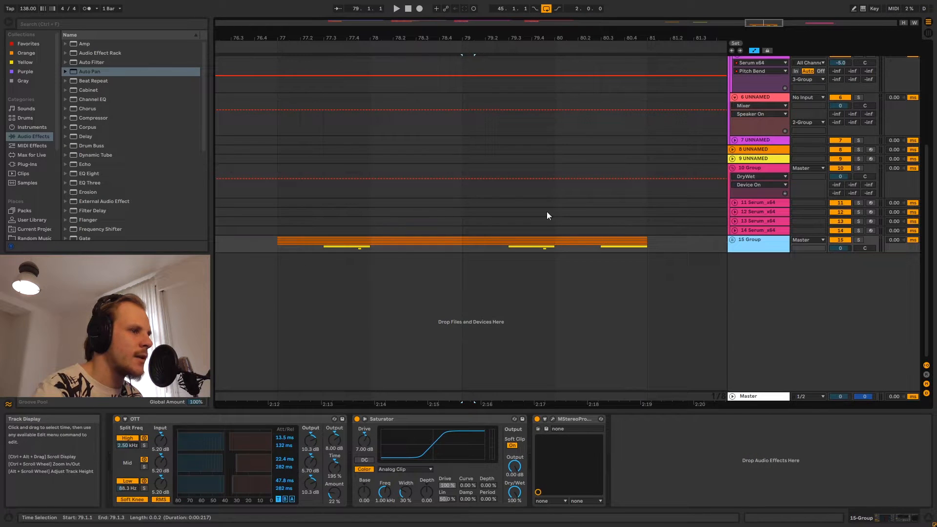
Keep DryWet as the 10 Group's displayed automation device and select the group to show its effects
left_click_drag(484, 39, 375, 6)
left_click(748, 175)
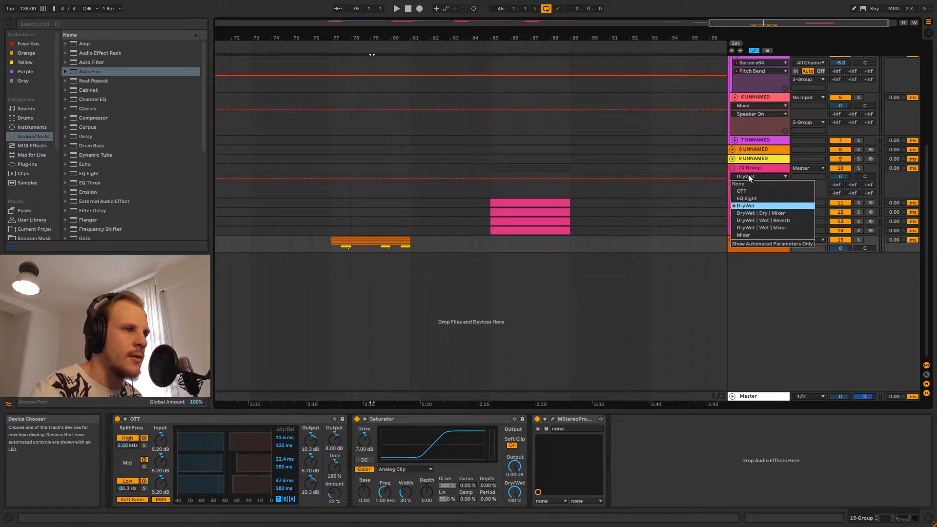
left_click(750, 203)
left_click(755, 168)
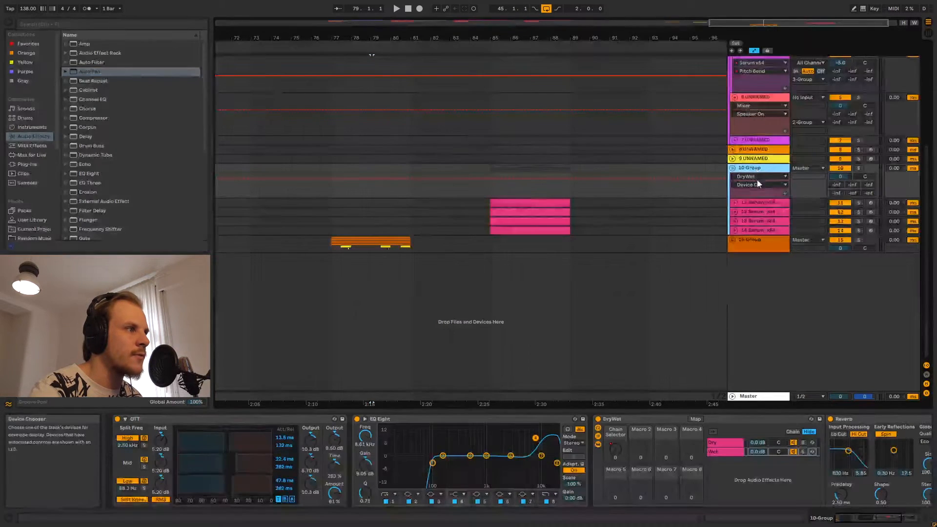
Place the insert marker at 85.1.1, unfold track 11 Serum_x64 and show its device chain
left_click(489, 166)
left_click_drag(504, 39, 437, 52)
left_click(734, 202)
left_click(756, 203)
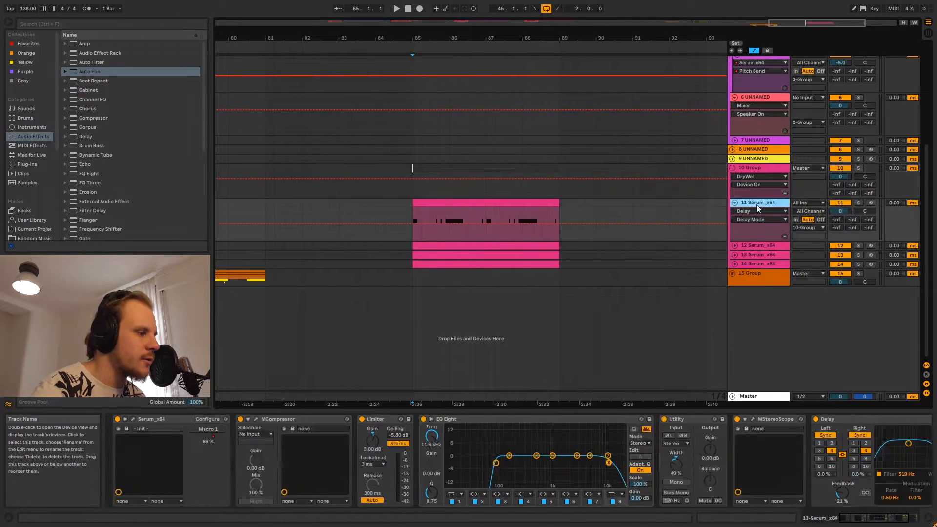
Solo track 11 Serum_x64 and switch off the DryWet rack on the 10 Group
left_click(857, 202)
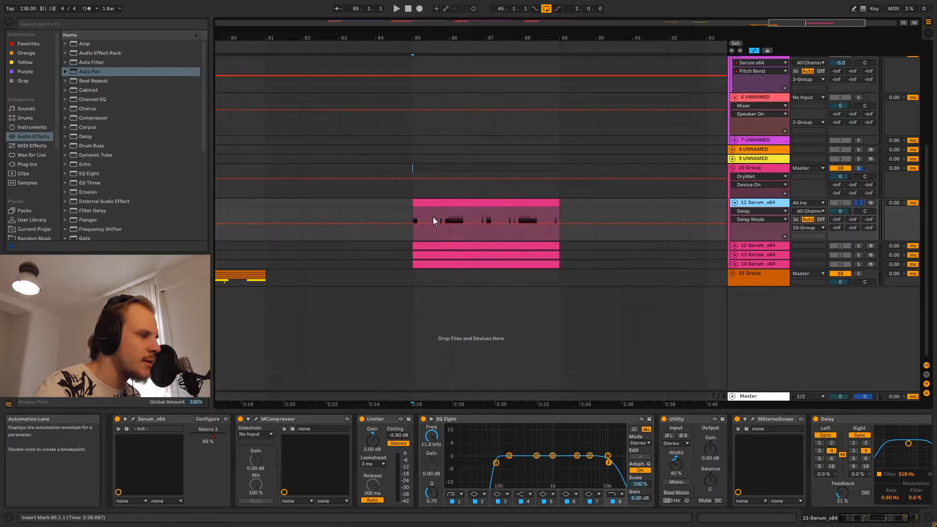
left_click(526, 217)
left_click(767, 169)
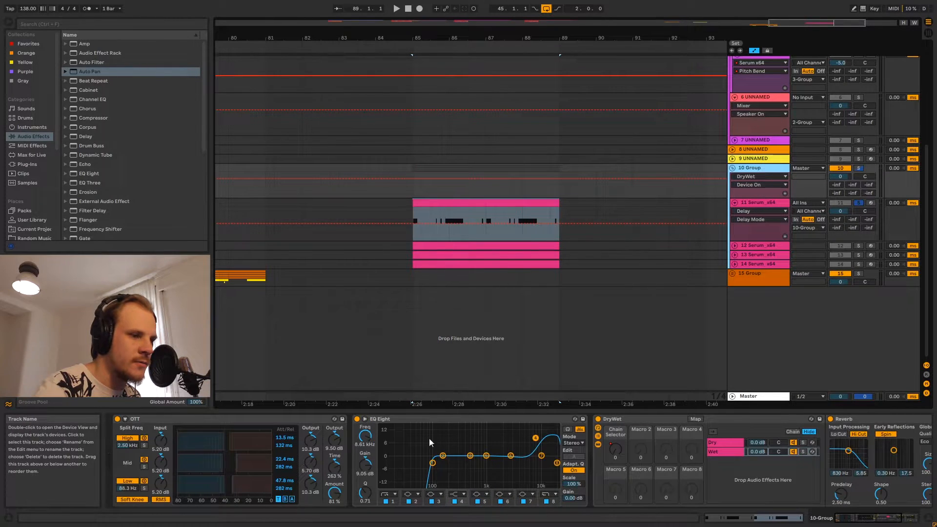
left_click(598, 419)
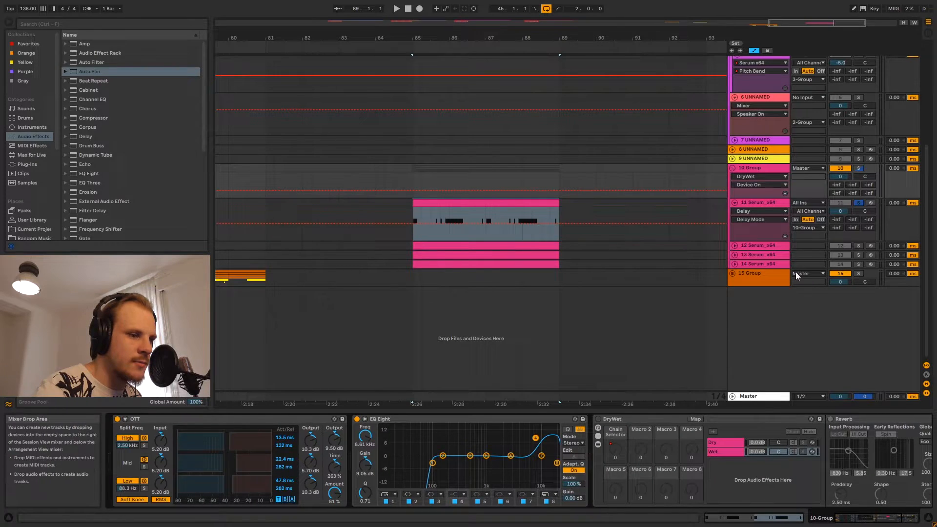
Switch off the Delay at the end of track 11's device chain and play the soloed layer from 85.1.1
left_click(764, 202)
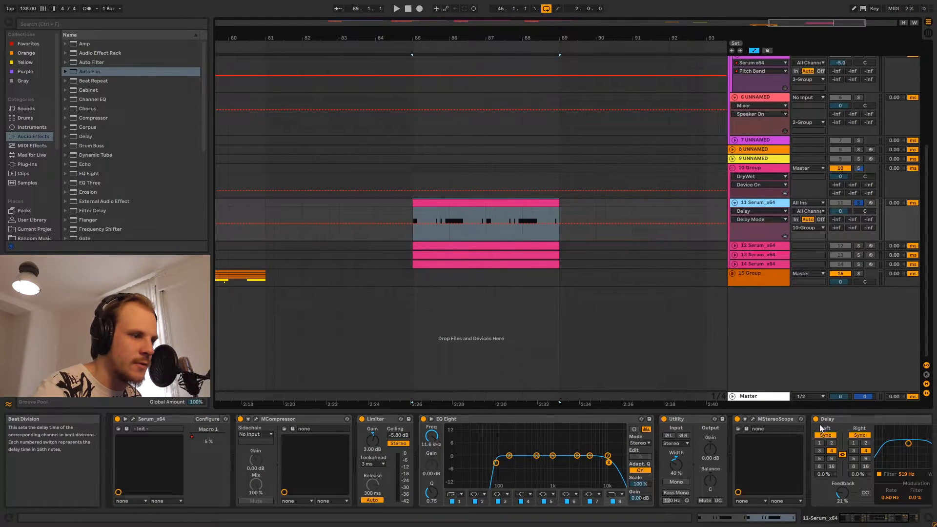
left_click(910, 518)
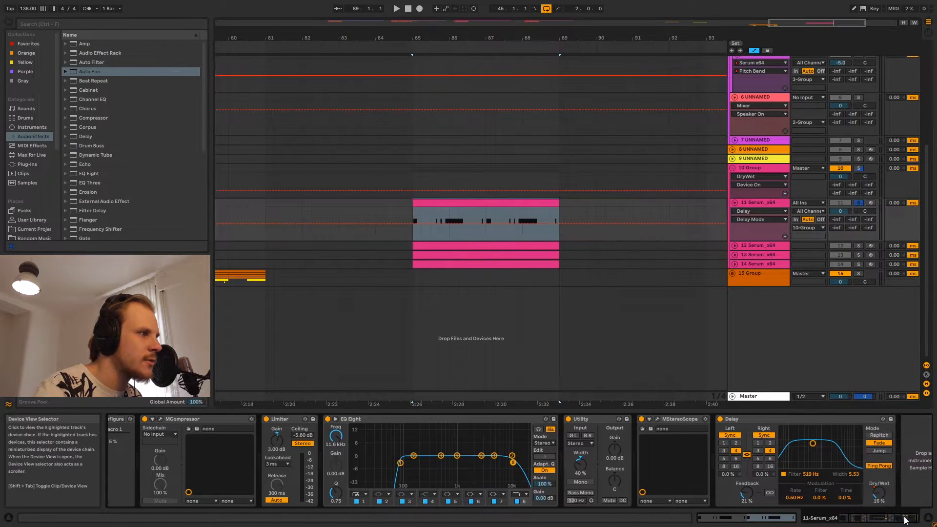
left_click(720, 419)
left_click(413, 169)
key("space")
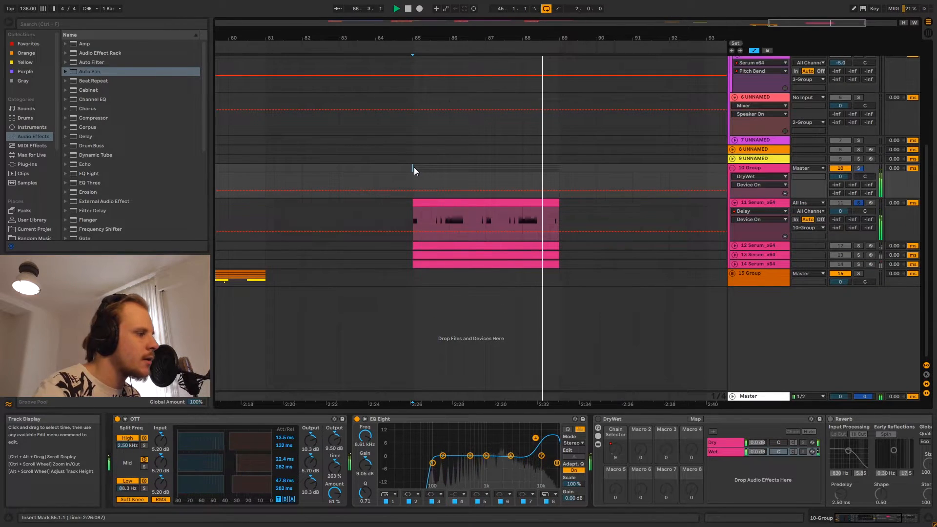
Open the Serum plug-in window from track 11's device chain
left_click(763, 202)
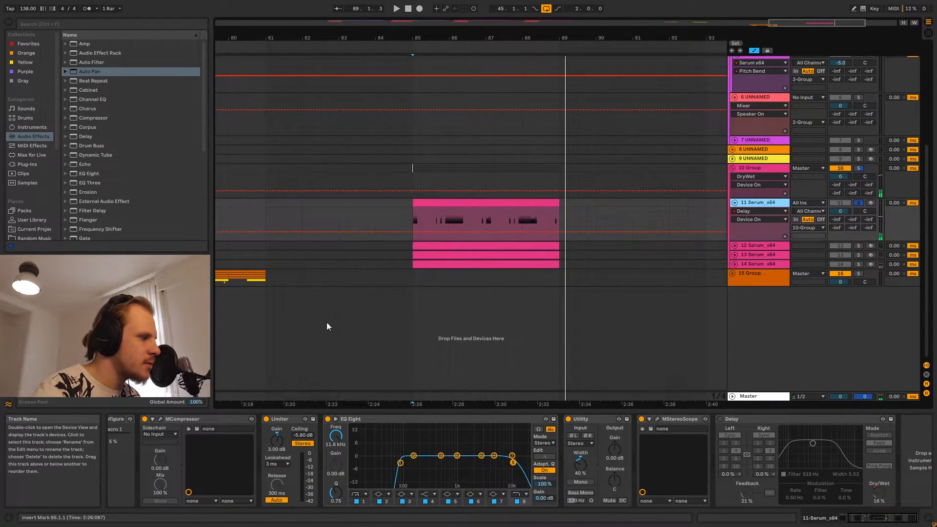
left_click_drag(877, 518, 839, 519)
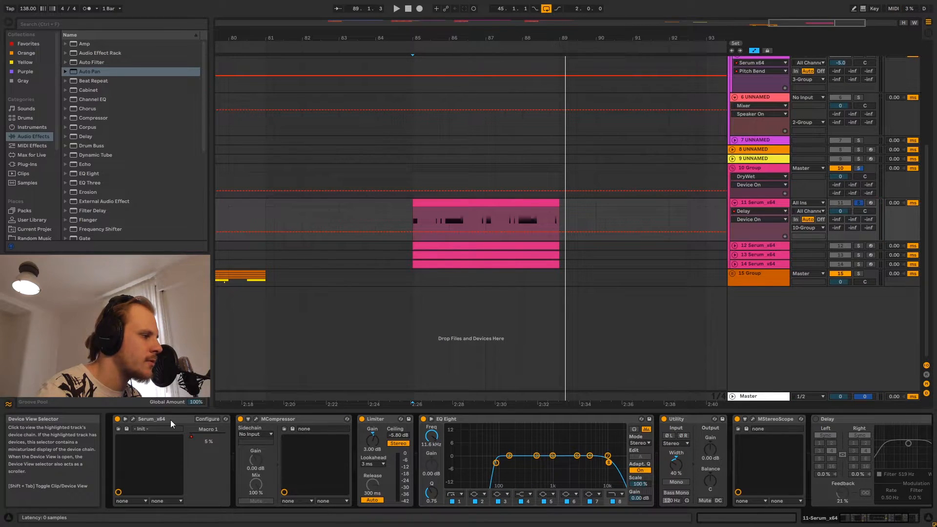
left_click(132, 418)
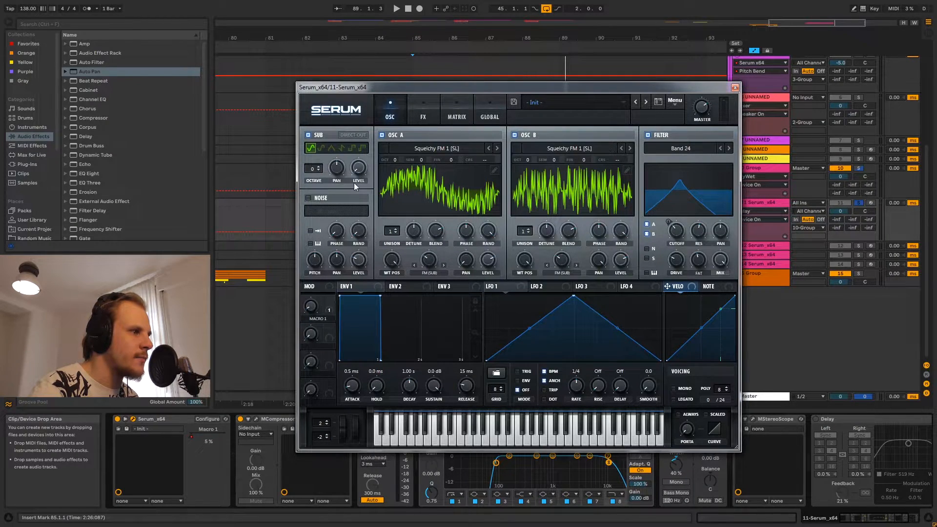
Examine frame 1 of Oscillator A's Squelchy FM 1 wavetable in the table editor, and sweep its WT POS from the first frame
left_click(494, 170)
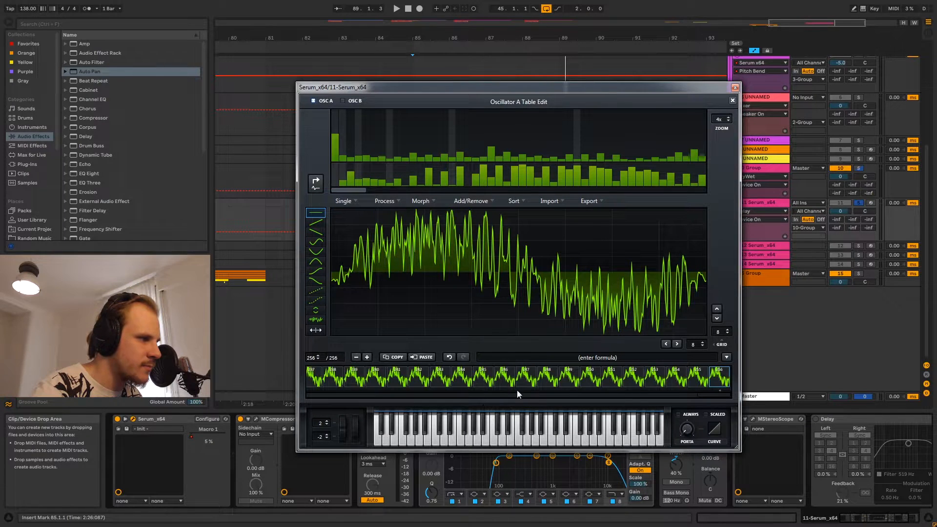
left_click_drag(715, 394, 300, 397)
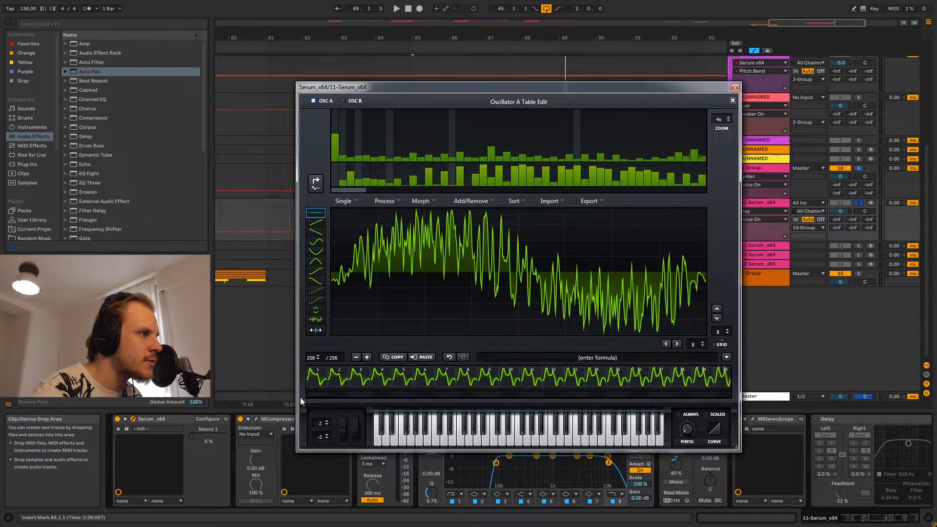
left_click(315, 381)
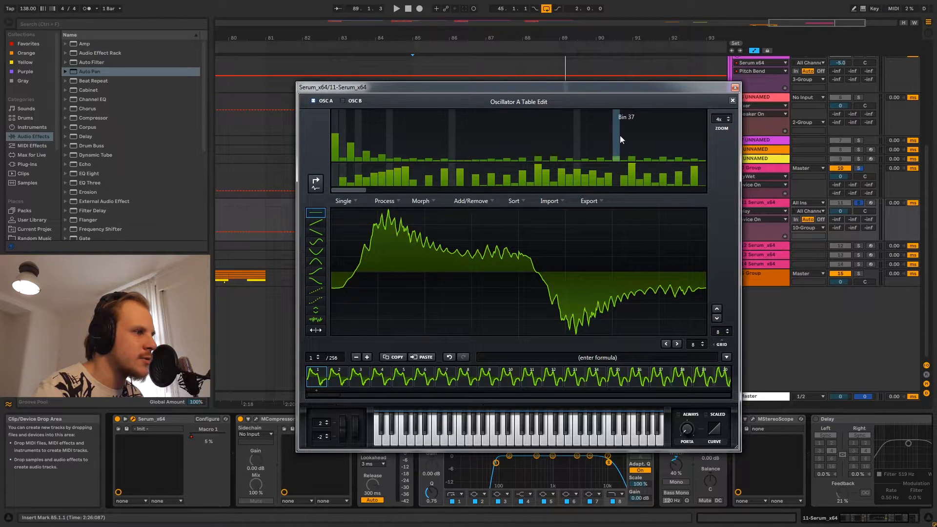
left_click(732, 100)
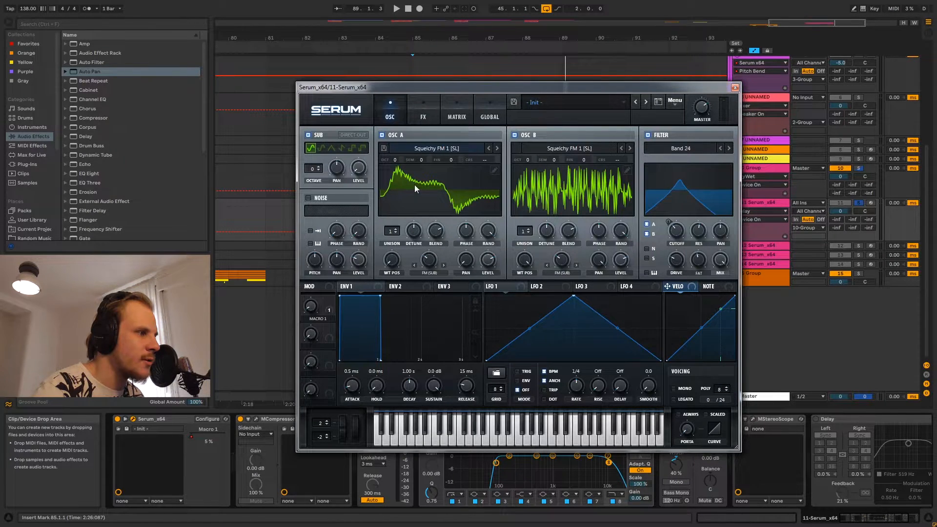
left_click_drag(390, 260, 416, 147)
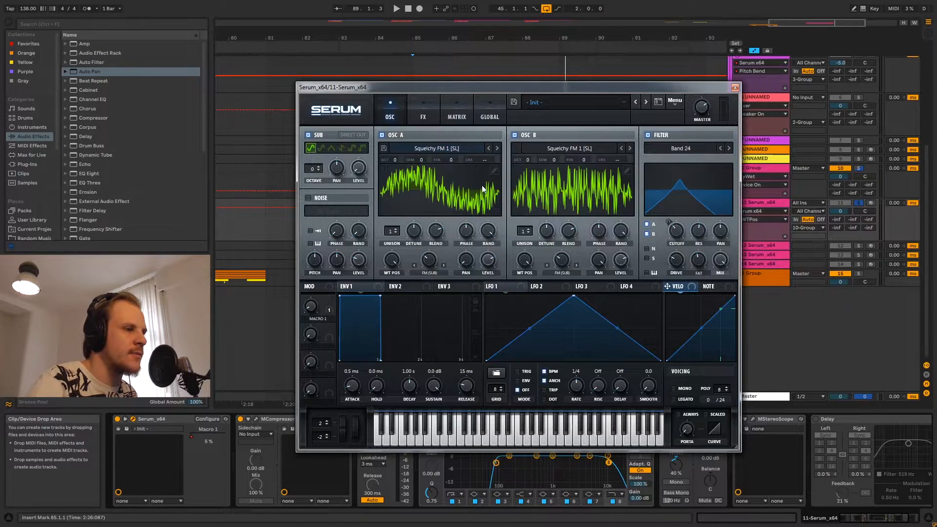
Examine Oscillator B's wavetable in the table editor, including the Morph options and the Multis formula presets such as Proc:Squarify alt
left_click(627, 170)
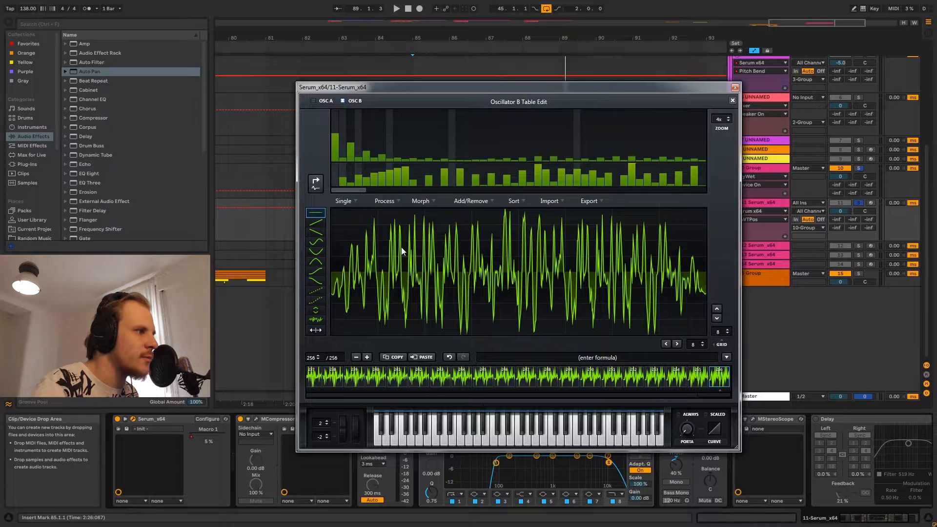
left_click(316, 182)
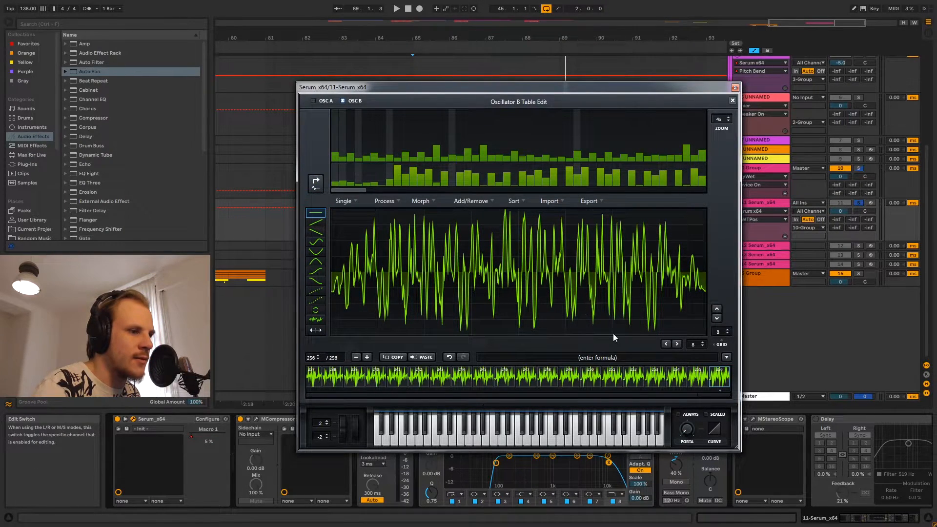
left_click(726, 357)
left_click(420, 200)
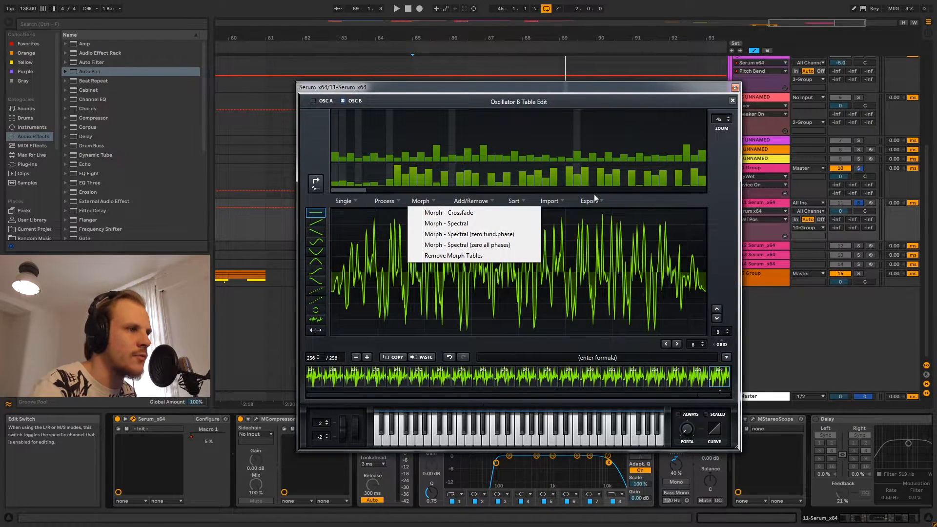
left_click(726, 357)
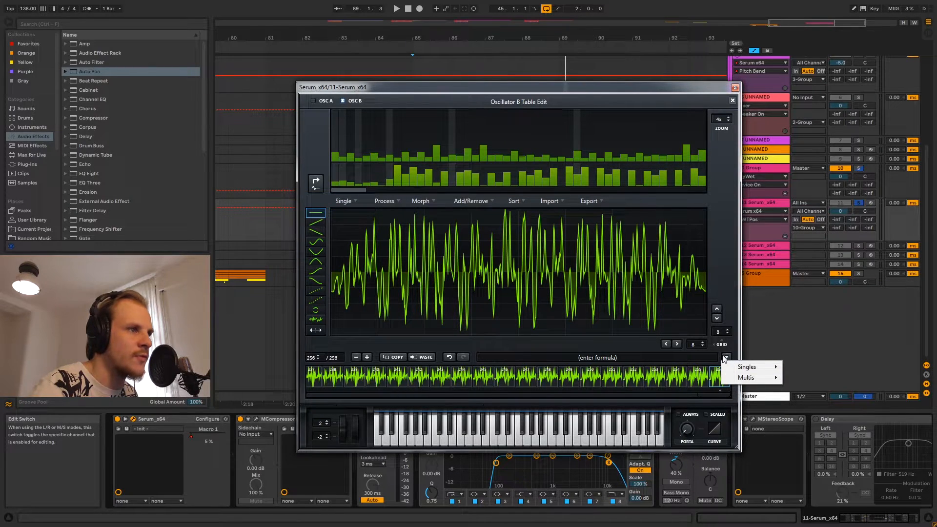
mouse_move(747, 377)
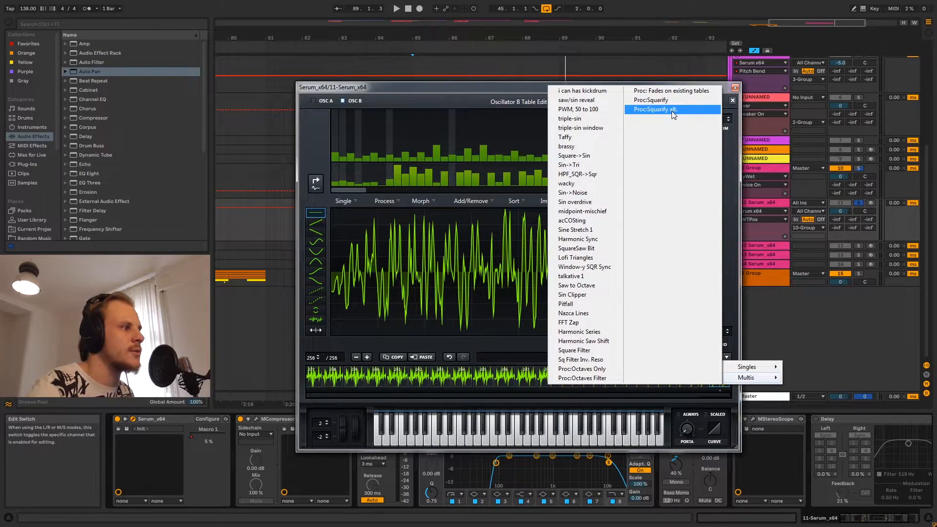
left_click(462, 87)
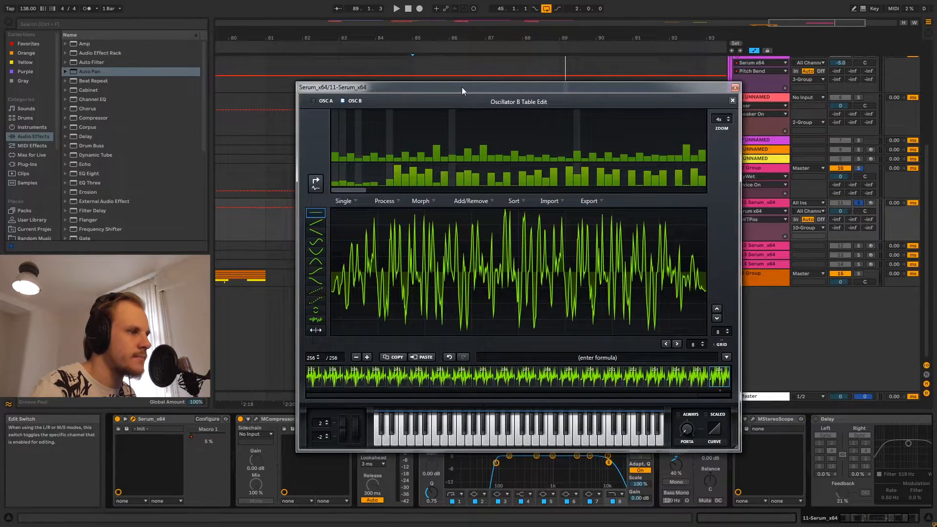
left_click(733, 101)
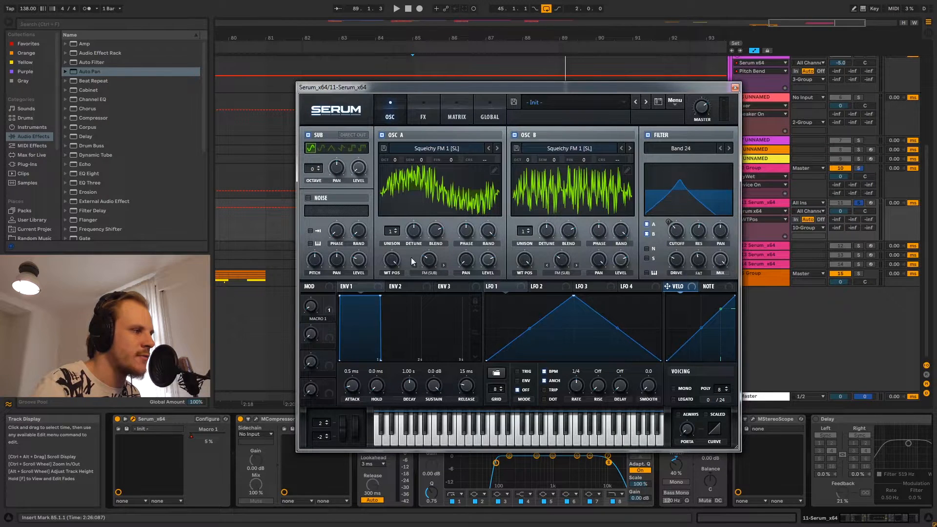
Show track 11's Macro 1 automation that modulates Serum's filter cutoff, and re-enable the overridden automation
left_click_drag(329, 302, 681, 253)
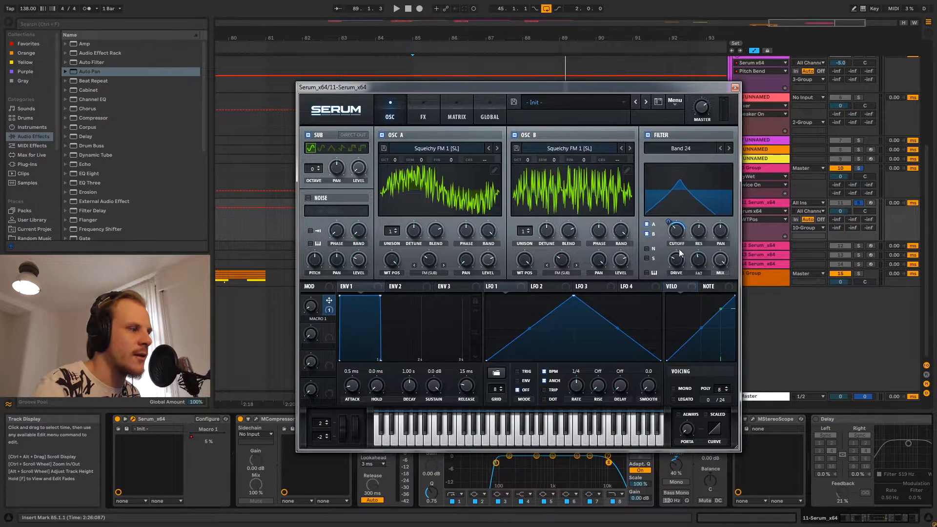
left_click(312, 310)
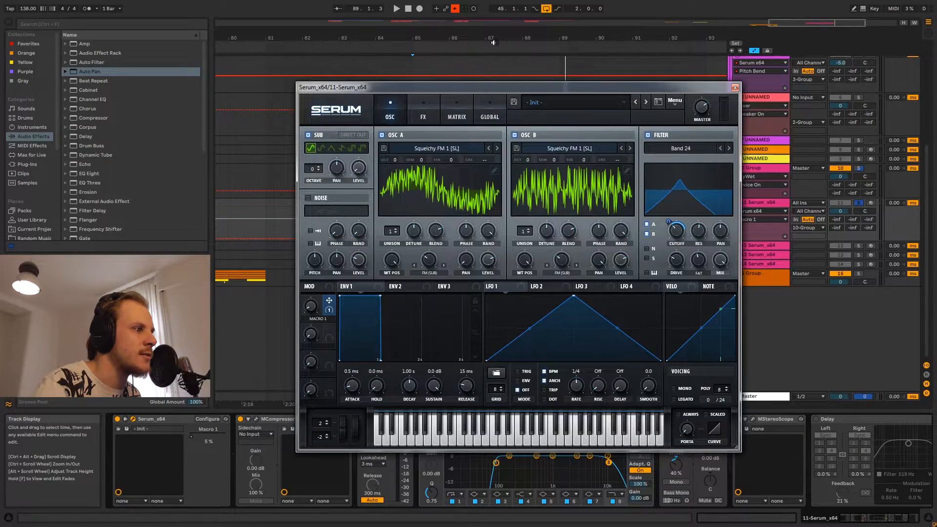
left_click_drag(469, 88, 764, 125)
left_click(455, 9)
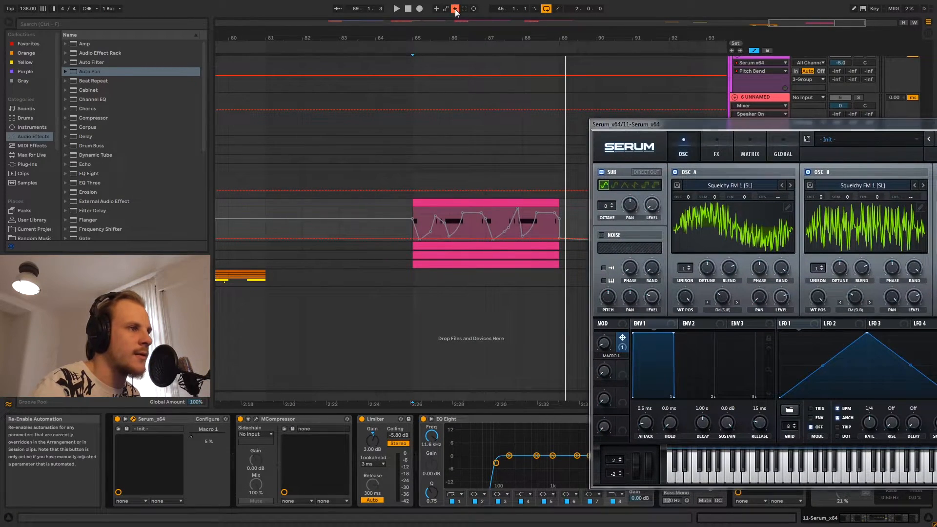
left_click_drag(683, 125, 354, 40)
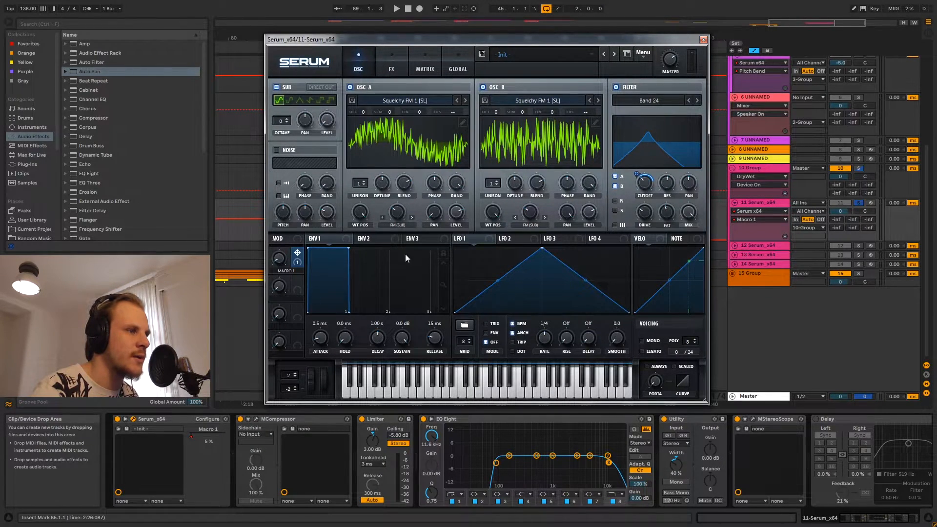
left_click_drag(635, 173, 631, 176)
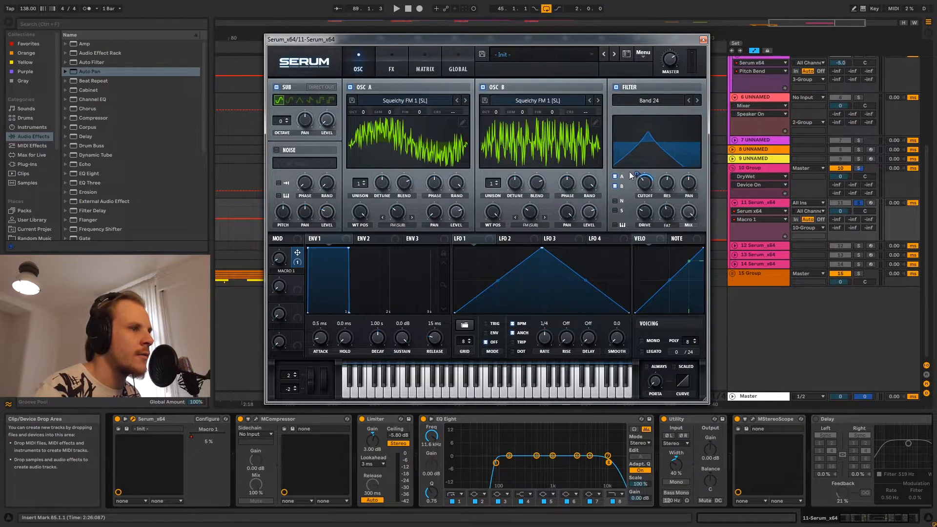
Turn off the Compressor among Serum's effects and close the plug-in window
left_click(392, 67)
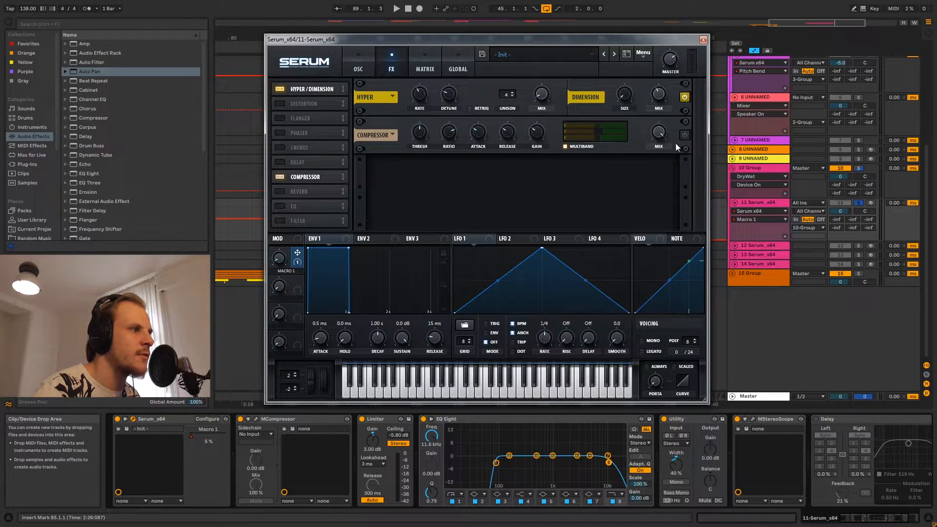
left_click(281, 177)
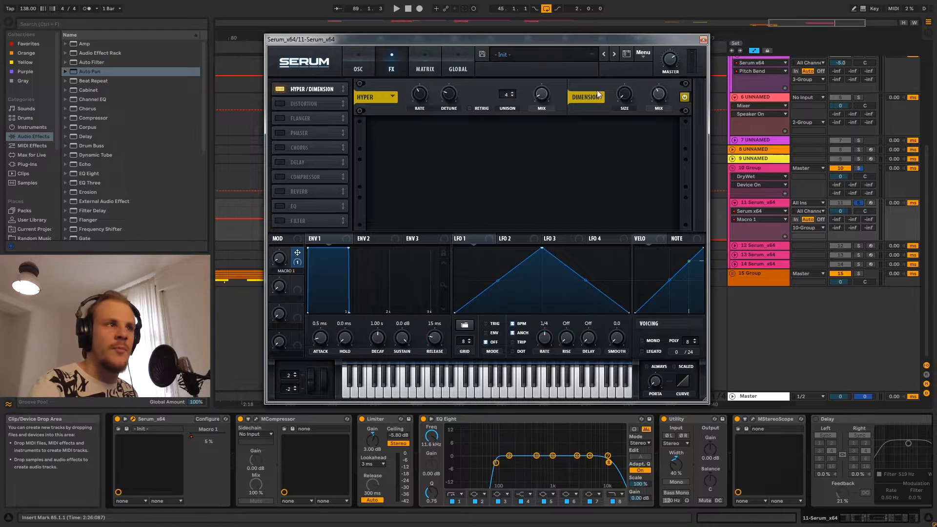
left_click(703, 40)
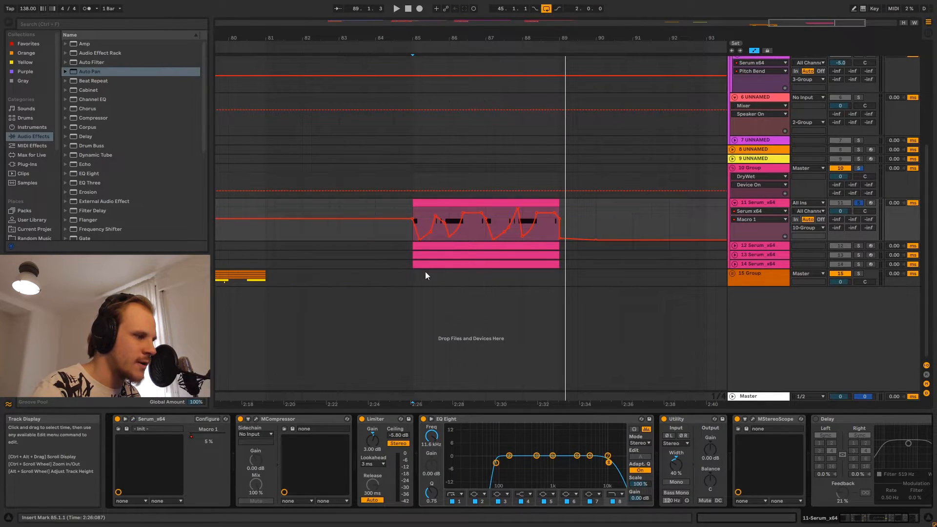
Examine track 11's MCompressor, Limiter, EQ Eight, Utility width and MStereoScope
left_click(265, 423)
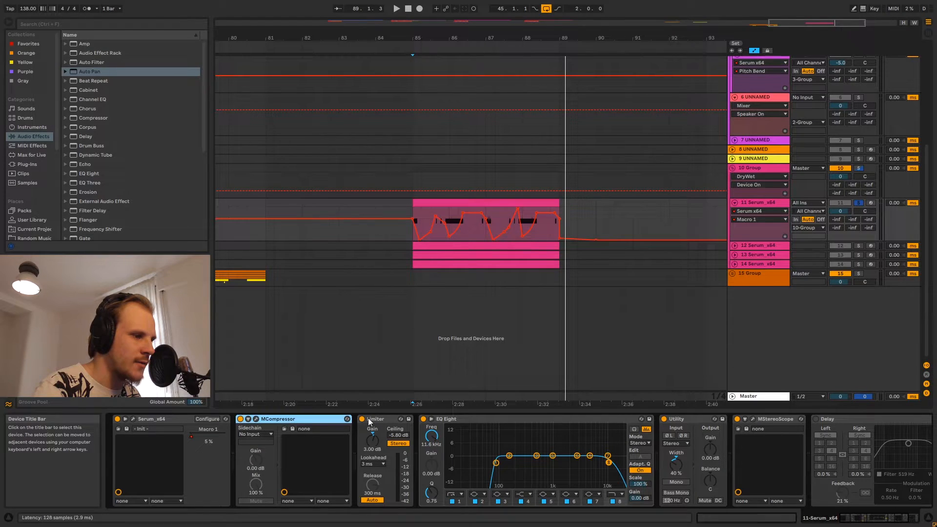
left_click(376, 420)
left_click(494, 418)
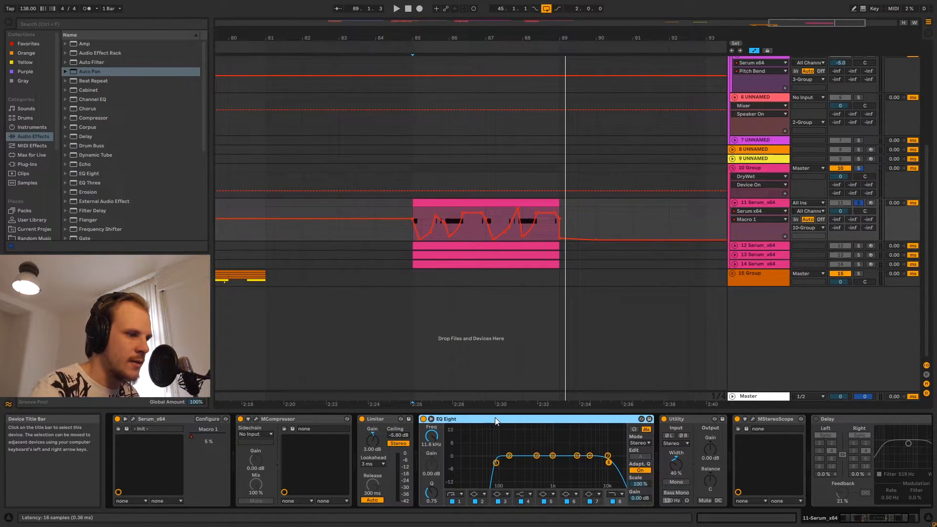
left_click(696, 428)
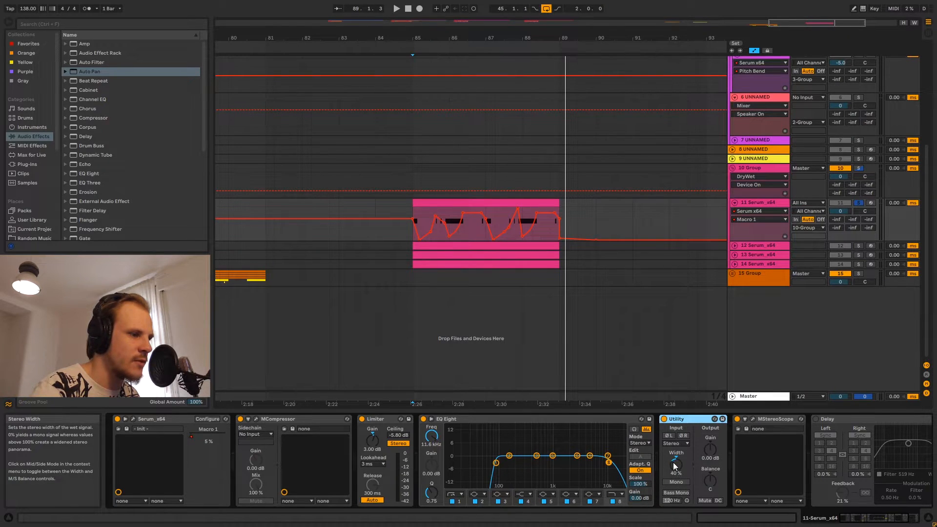
left_click(878, 523)
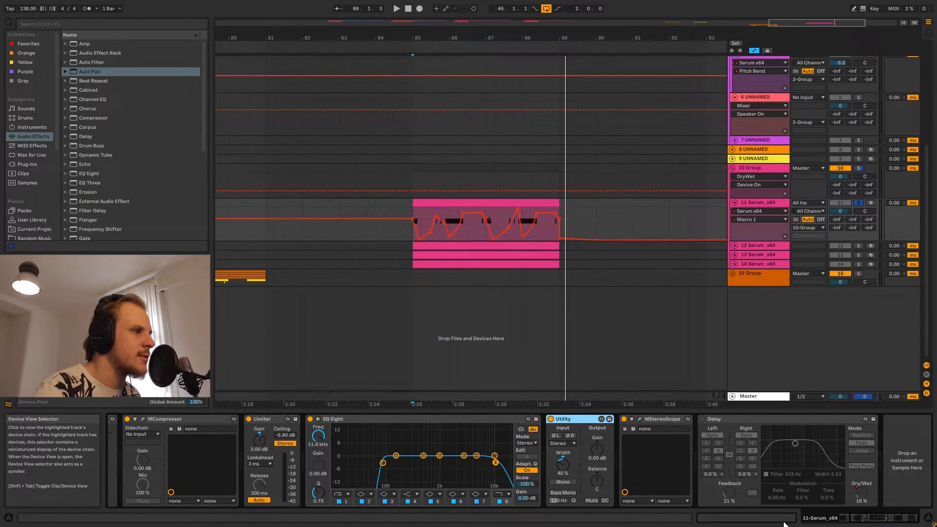
left_click(639, 419)
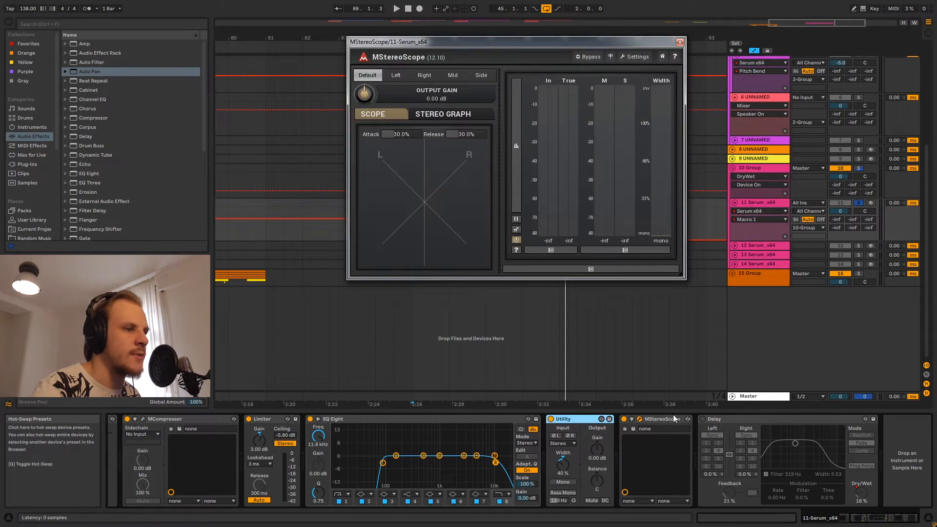
left_click(679, 43)
left_click(757, 206)
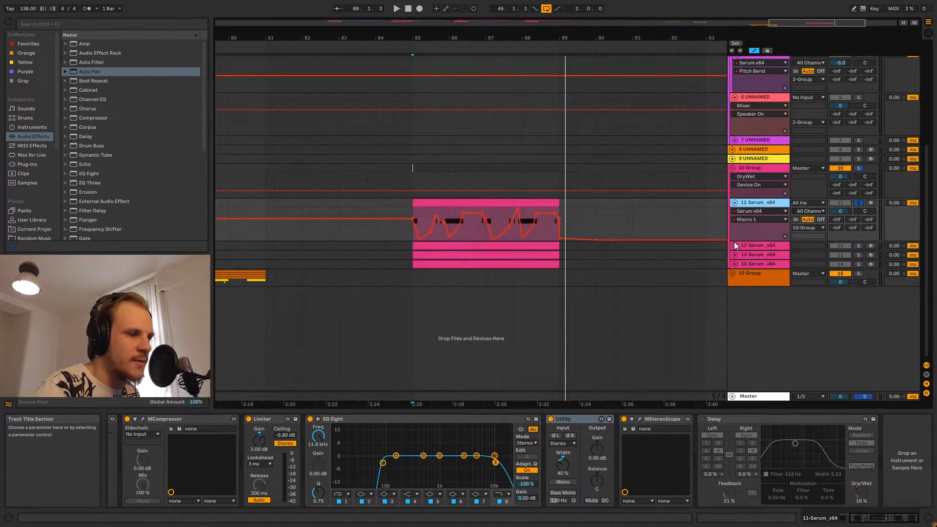
Compare the device chains of tracks 12, 13 and 14 with track 11's, finishing on track 11
left_click(735, 419)
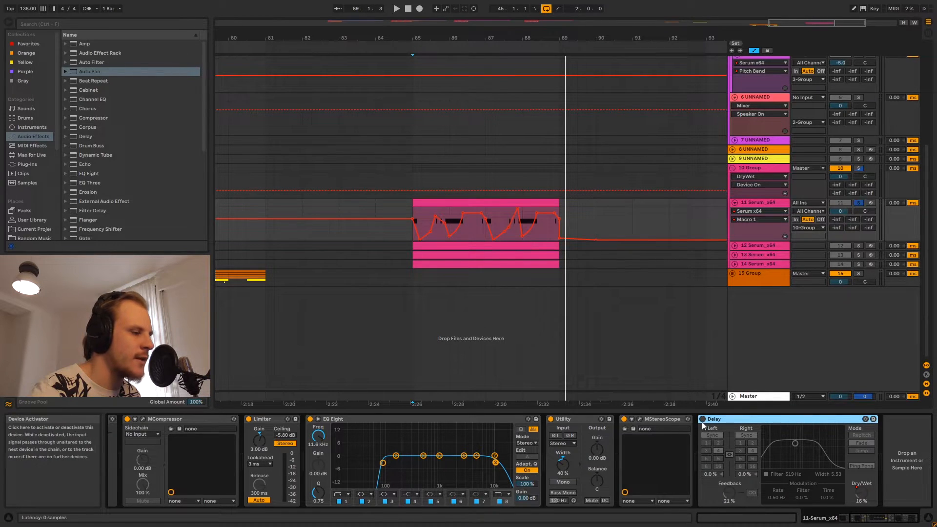
left_click(757, 245)
left_click(753, 255)
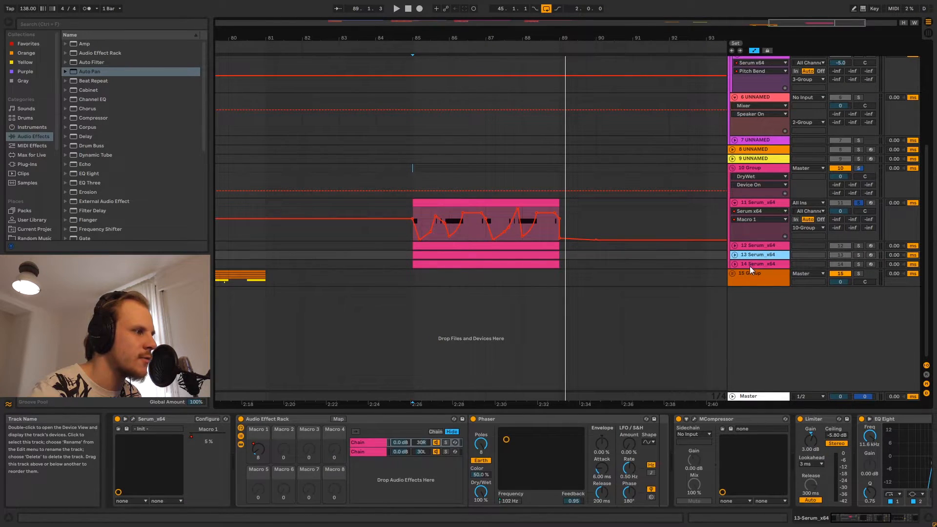
left_click(743, 264)
left_click(754, 203)
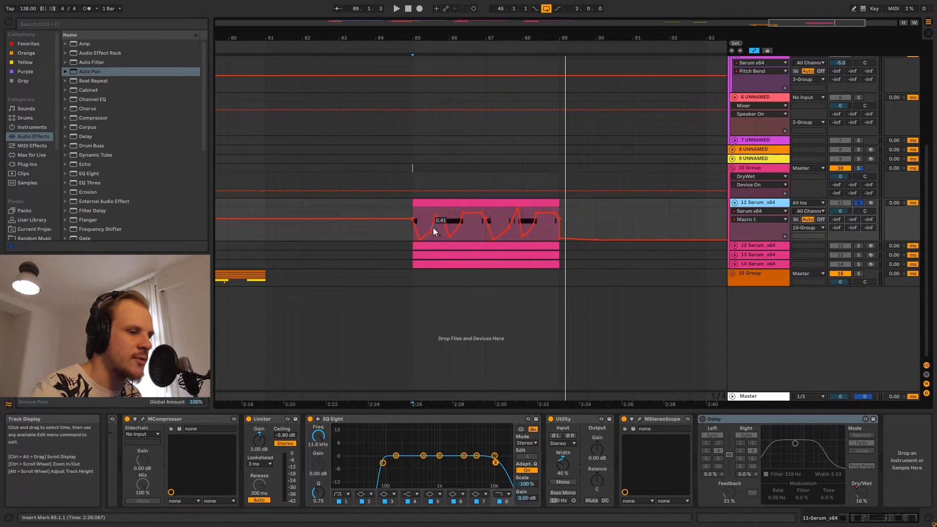
Turn on track 11's Delay and display its Dry/Wet automation across the clip in bars 85 to 88
left_click_drag(412, 216, 568, 220)
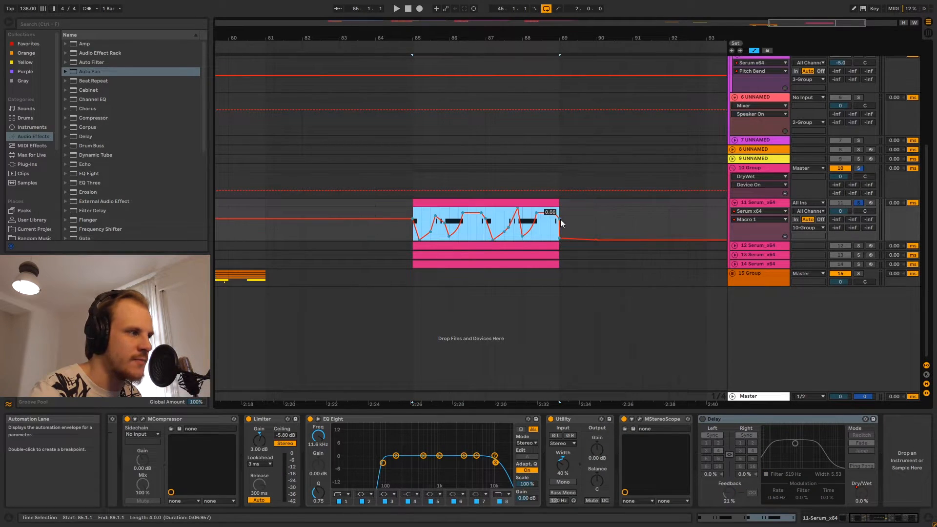
left_click(702, 419)
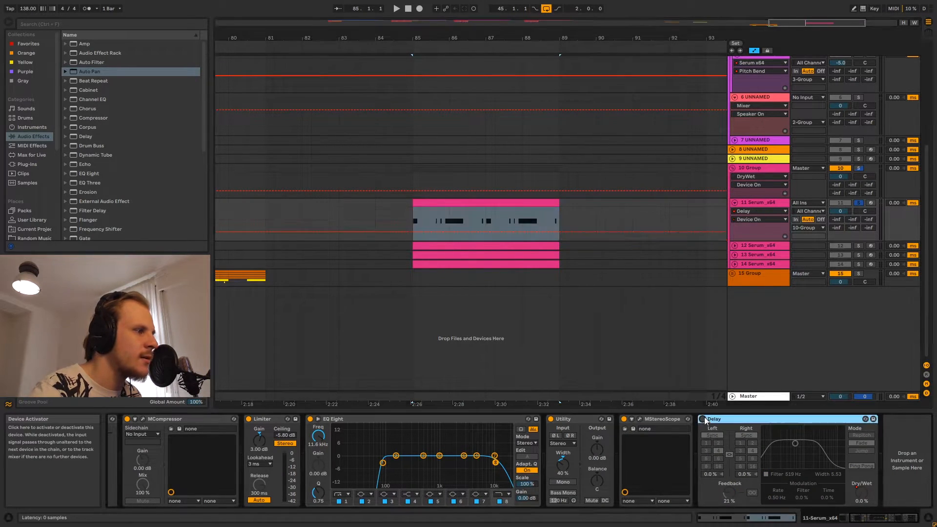
left_click(861, 498)
left_click_drag(426, 38, 364, 100)
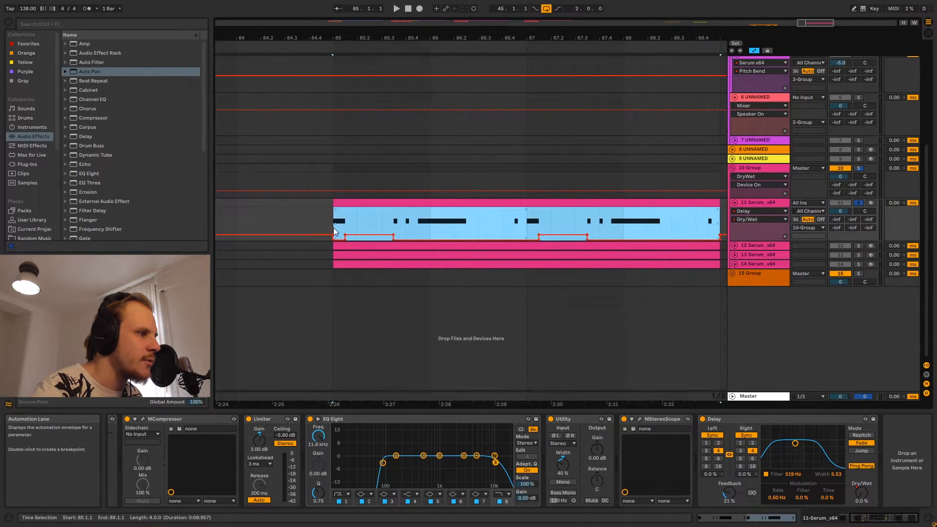
Examine where the Delay's Dry/Wet automation rises around bars 85 and 87 and the passages in between
left_click(334, 219)
left_click_drag(334, 223, 394, 223)
left_click_drag(539, 224, 587, 224)
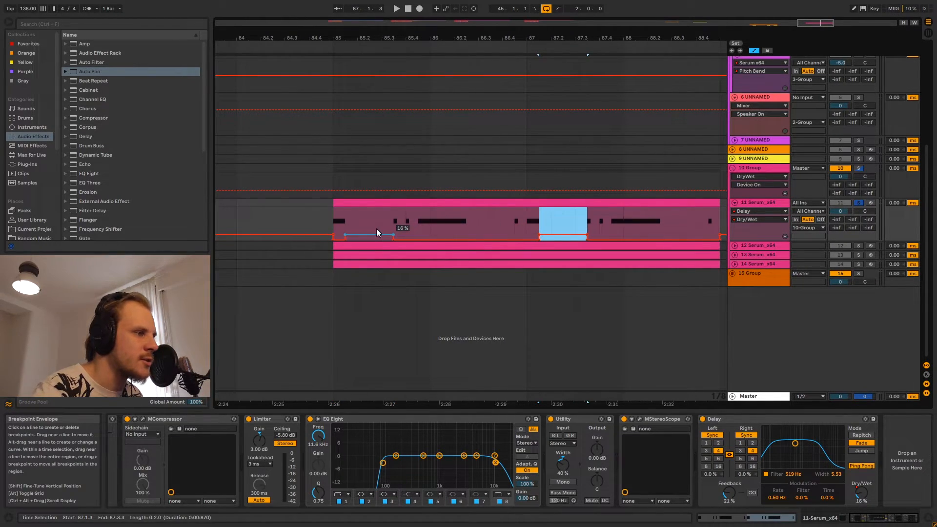
left_click_drag(394, 219, 539, 222)
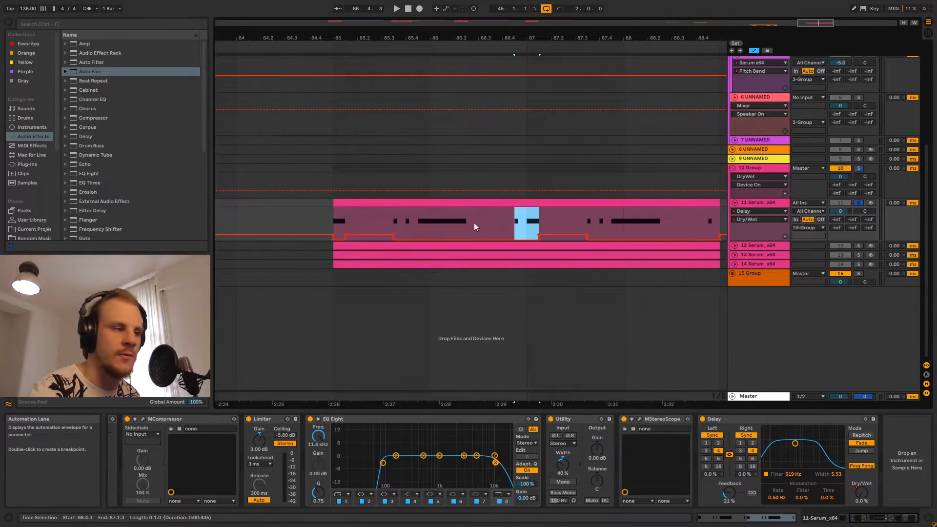
left_click_drag(473, 222, 504, 223)
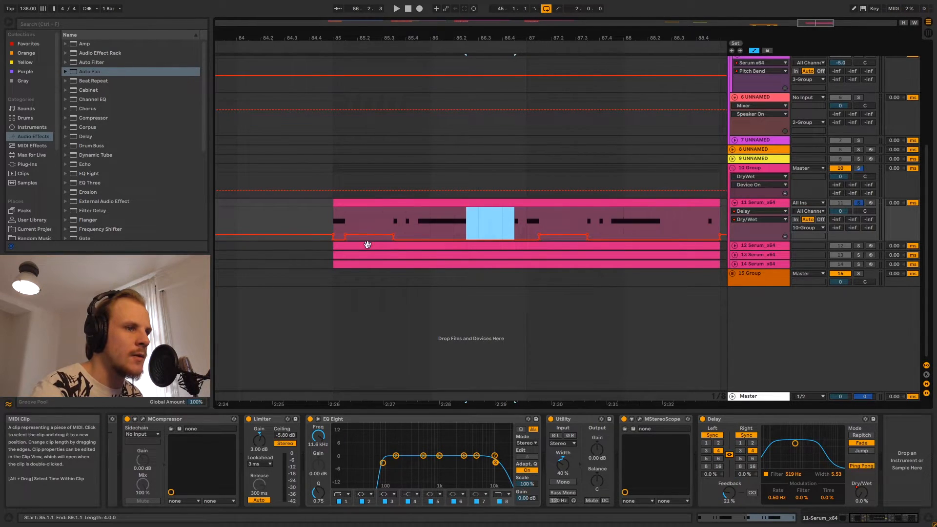
Fold track 11 with its solo switched off, and unfold track 12
left_click(734, 203)
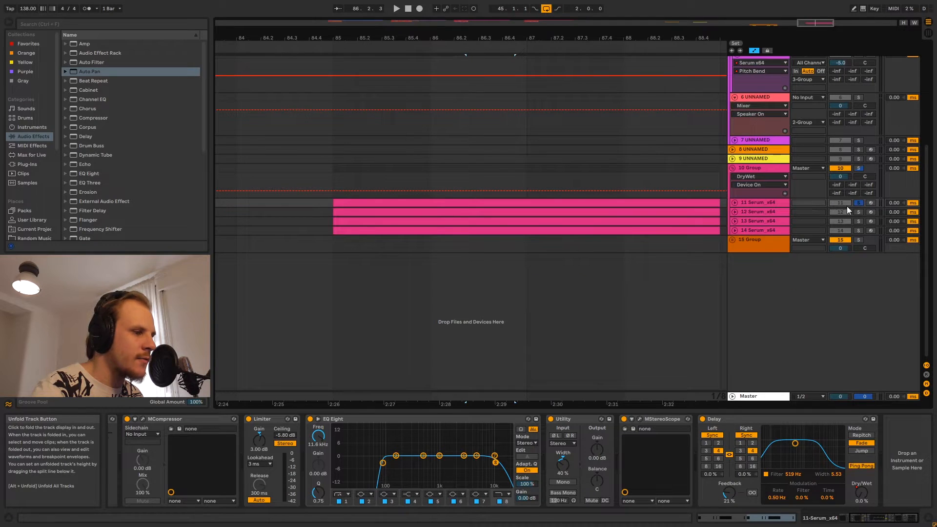
left_click(857, 203)
left_click(751, 212)
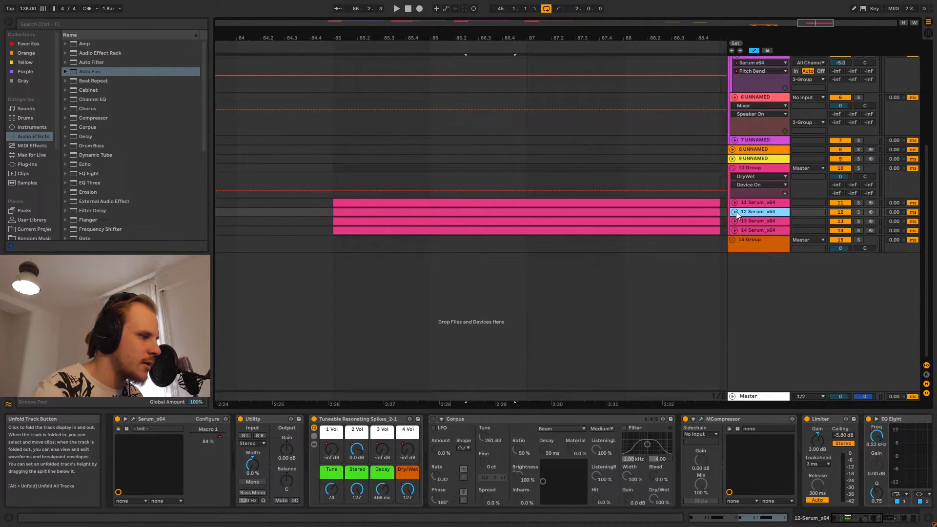
left_click(735, 212)
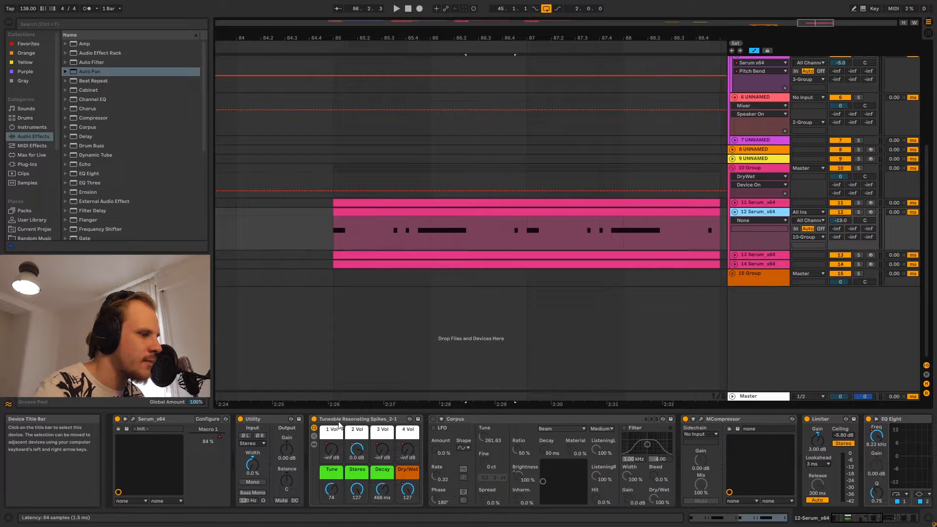
Examine track 12's Tuneable Resonating Spikes rack and how its volume macros differ between positions from bar 85
left_click(339, 420)
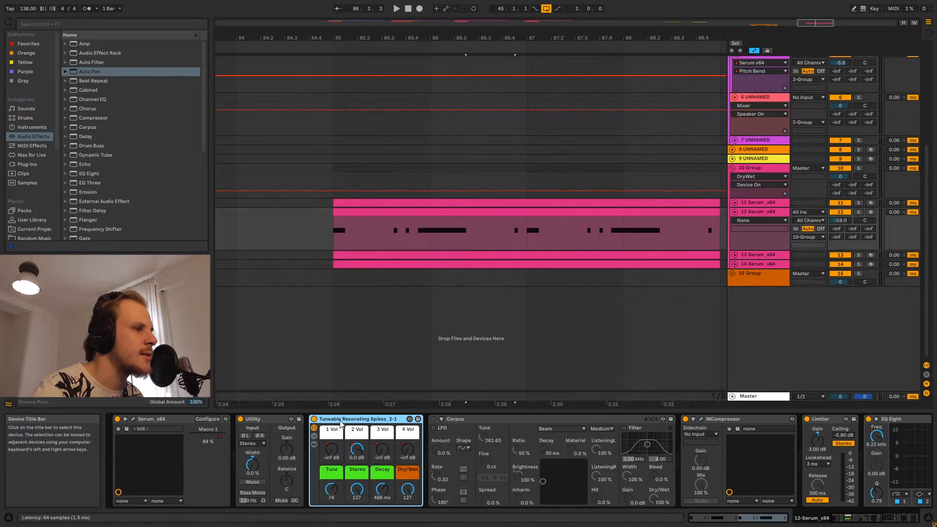
left_click_drag(406, 37, 349, 32)
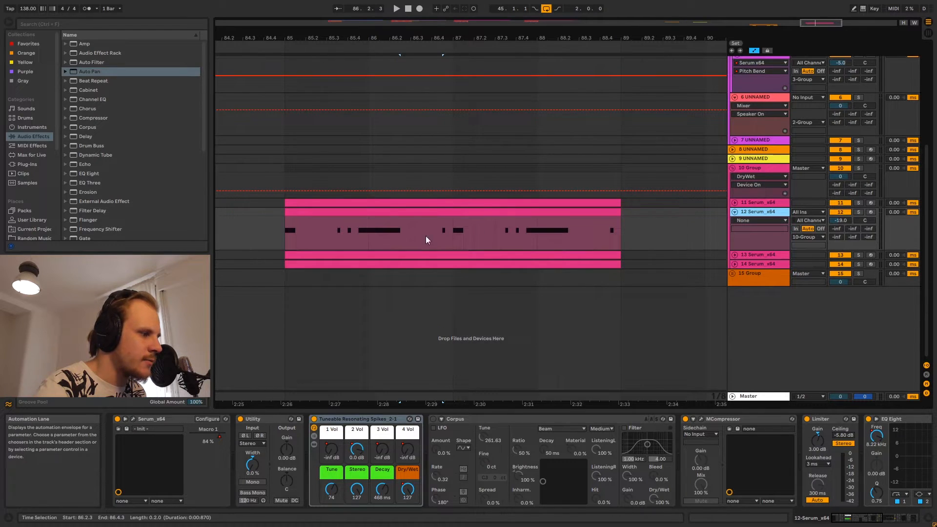
mouse_move(286, 237)
left_mouse_down()
mouse_move(618, 236)
mouse_move(415, 236)
mouse_move(364, 251)
left_mouse_up()
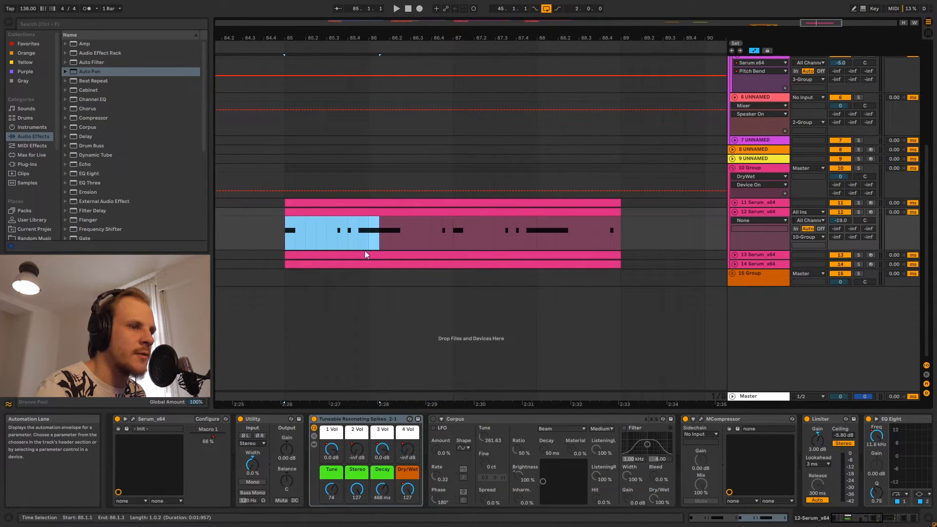
left_click(289, 236)
Collapse track 12's Corpus device and audition the soloed track from bar 85
left_click(858, 212)
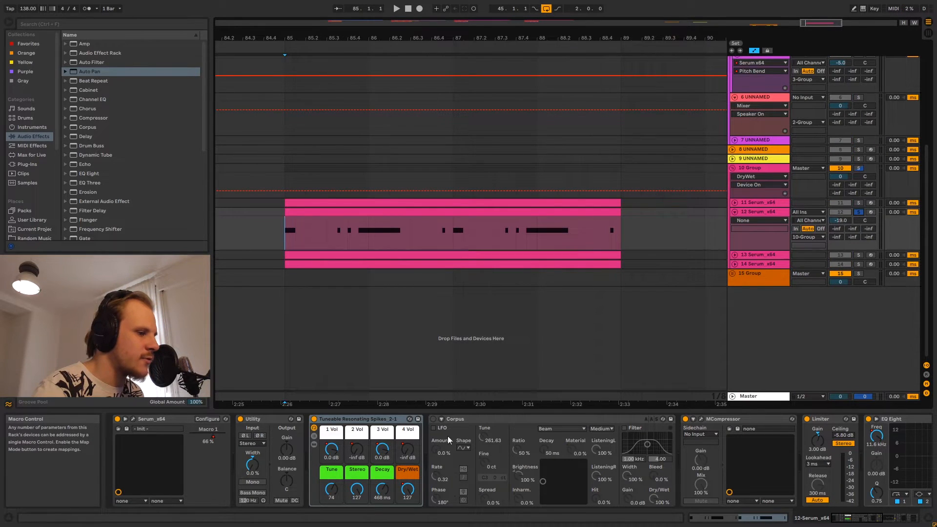
double_click(467, 418)
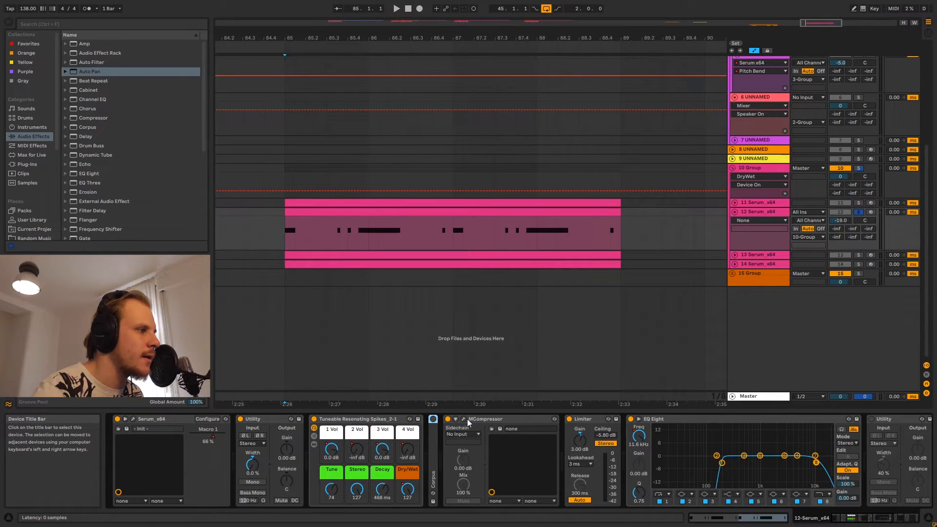
left_click(288, 233)
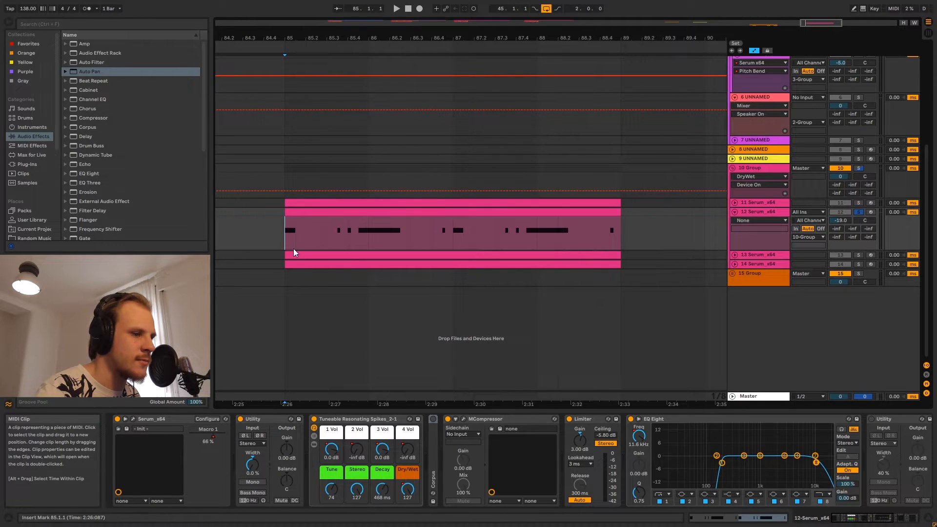
key("space")
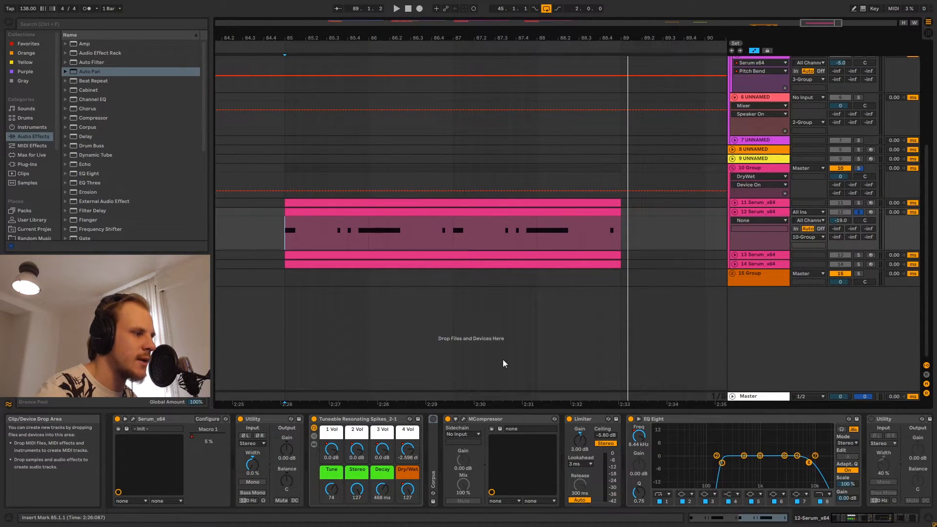
Unfold track 11 and display the Stereo Width automation of its Utility
left_click(747, 204)
left_click(735, 202)
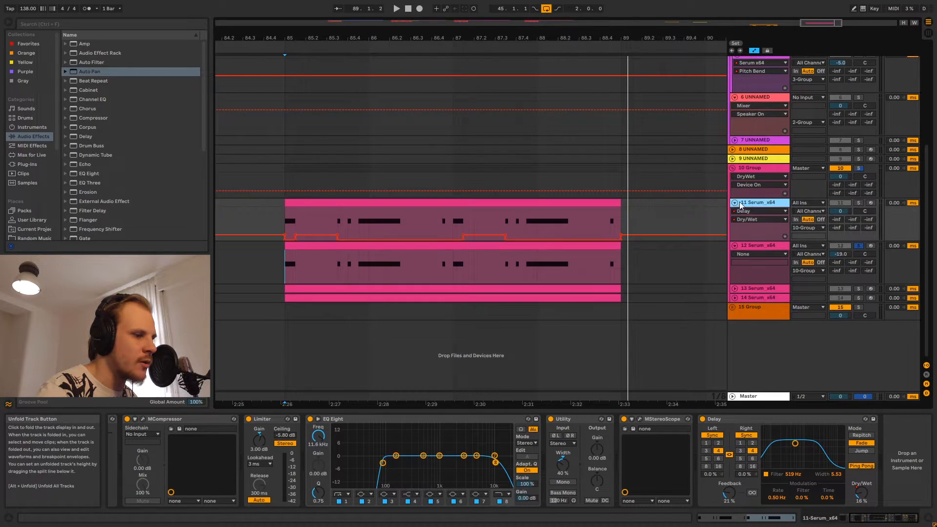
left_click(562, 466)
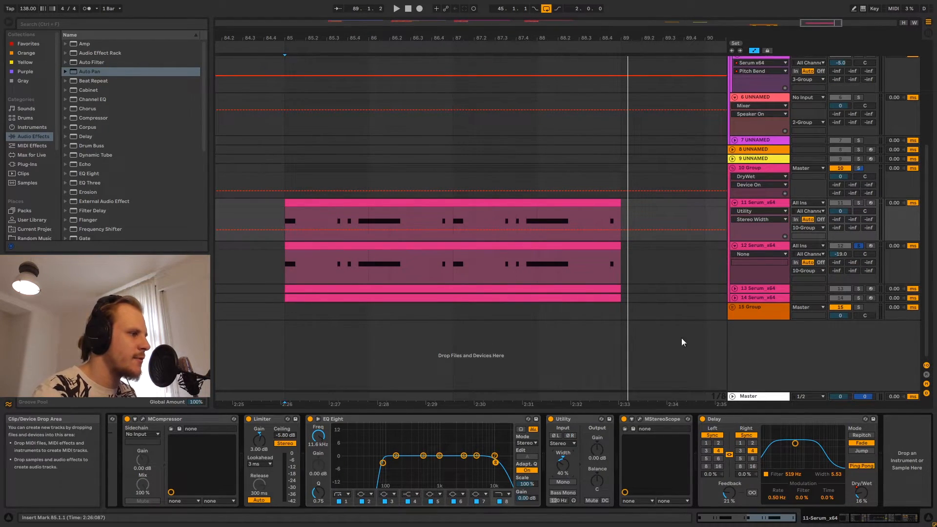
Show the Stereo macro's automation on track 12 and open the chains of Tuneable Resonating Spikes and its nested Audio Effect Rack
left_click(759, 245)
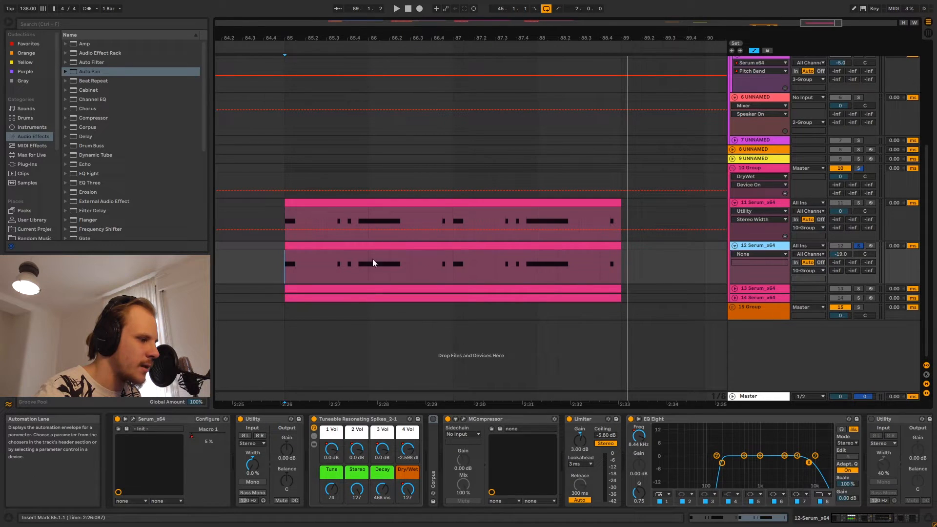
left_click(357, 490)
double_click(351, 419)
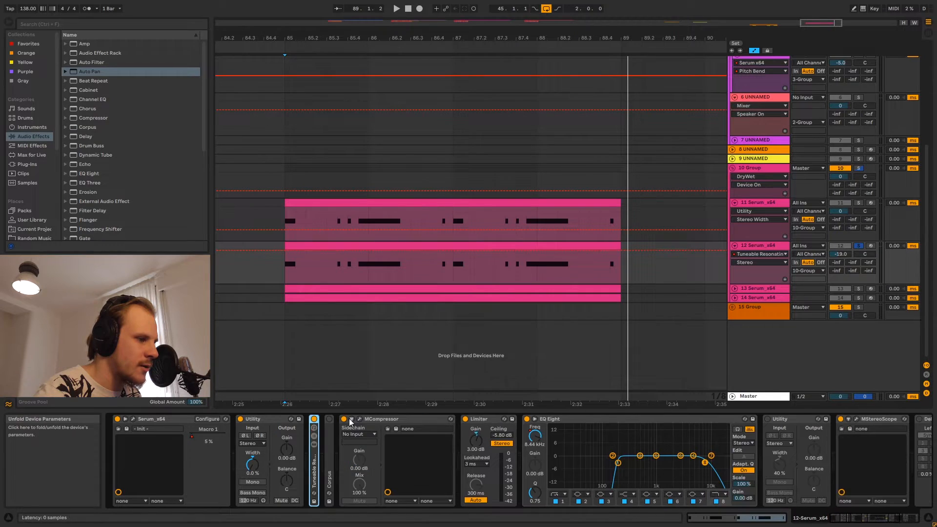
double_click(315, 463)
left_click(313, 436)
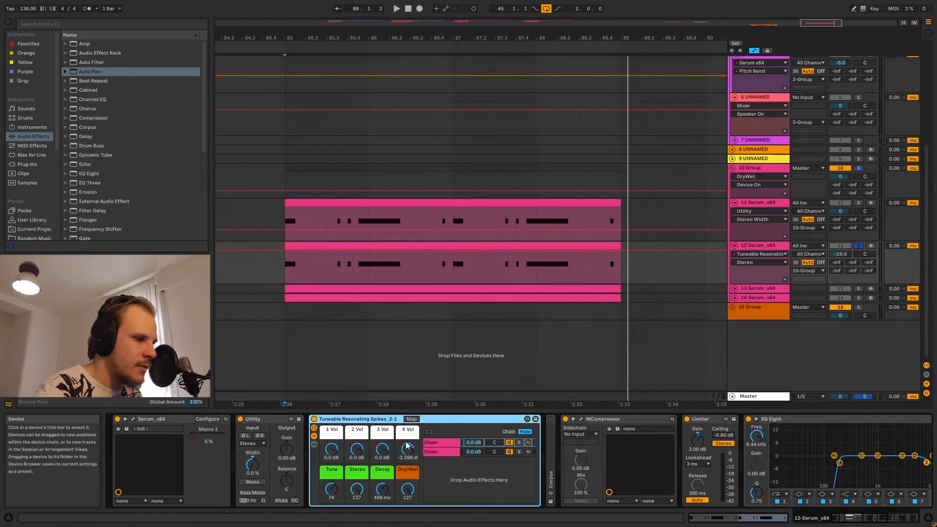
double_click(443, 445)
double_click(547, 469)
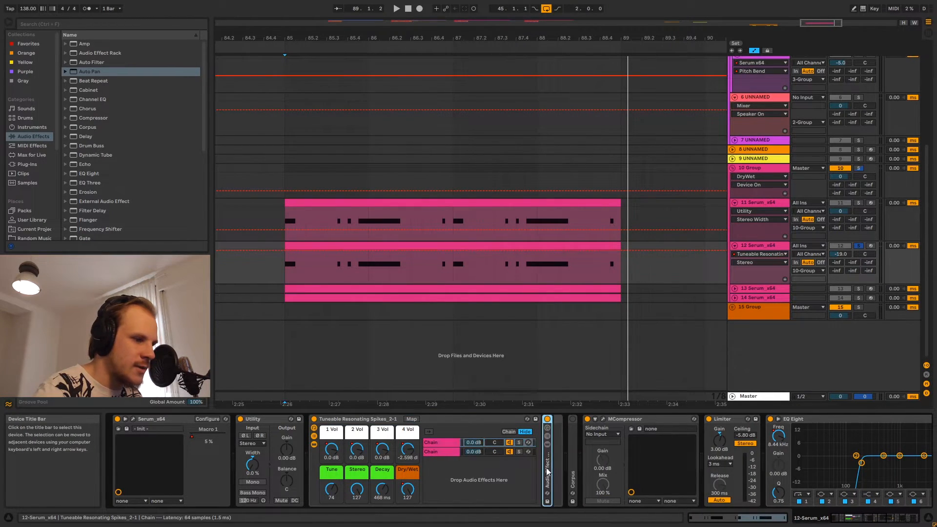
mouse_move(357, 489)
left_mouse_down()
mouse_move(356, 512)
mouse_move(357, 489)
left_mouse_up()
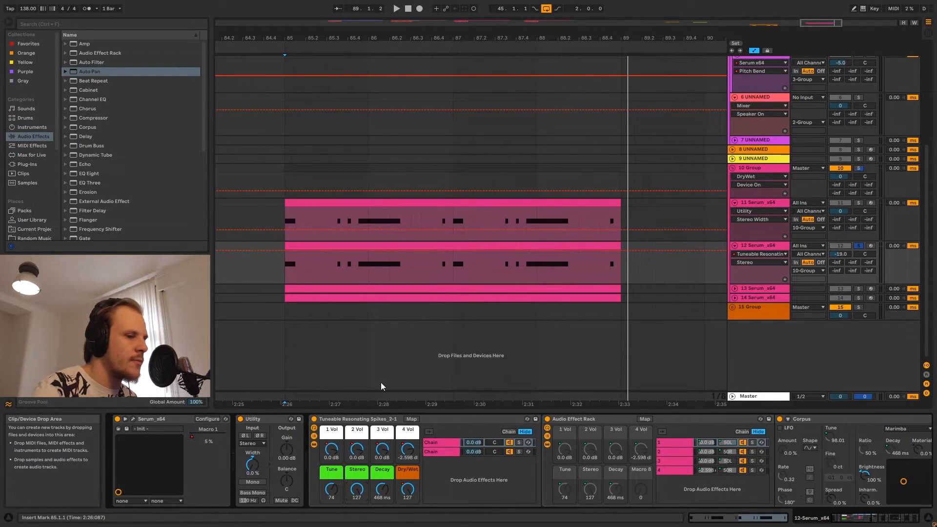
Play track 12 from bar 85 and examine how the nested rack's four chain volumes change, including along the long note at 85.4.3
left_click(285, 277)
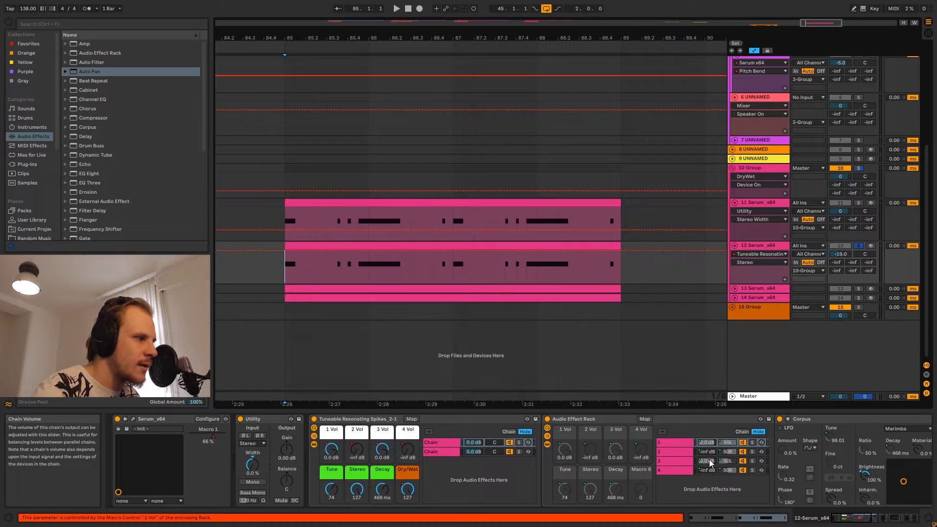
key("space")
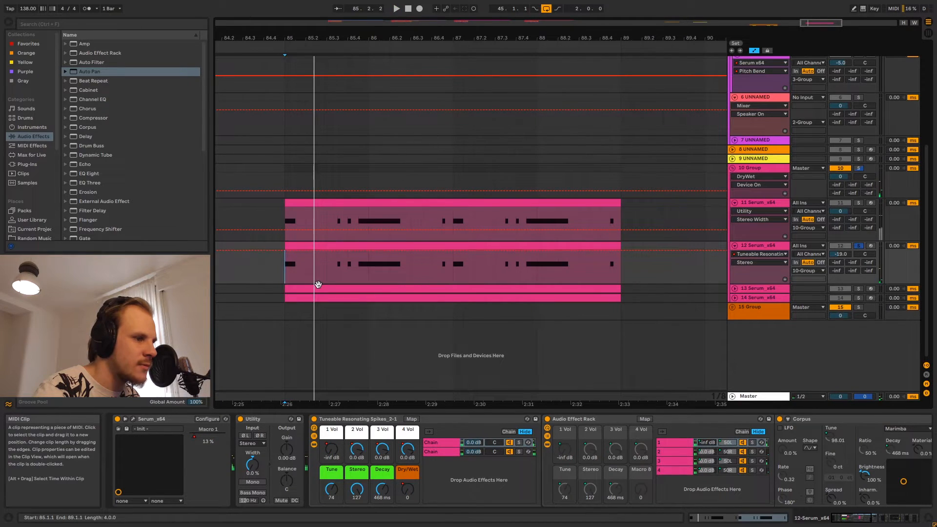
key("space")
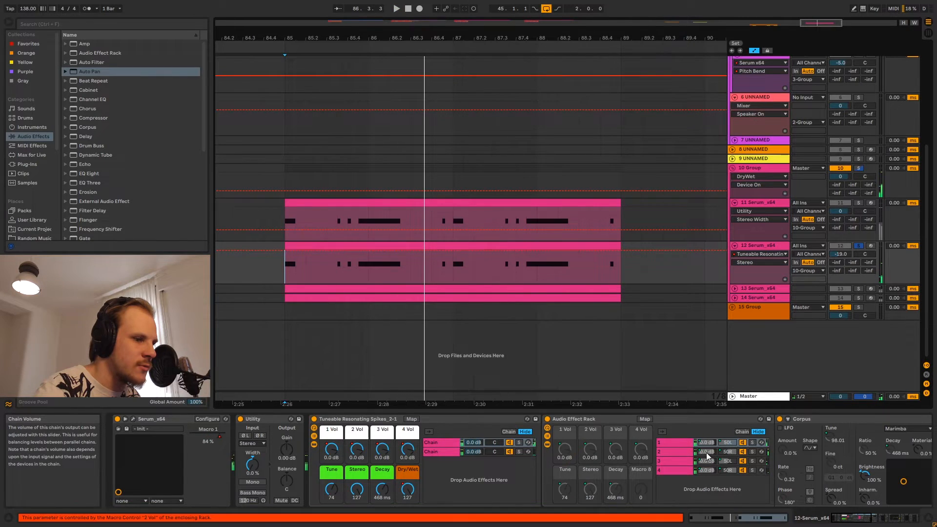
left_click_drag(358, 264, 400, 271)
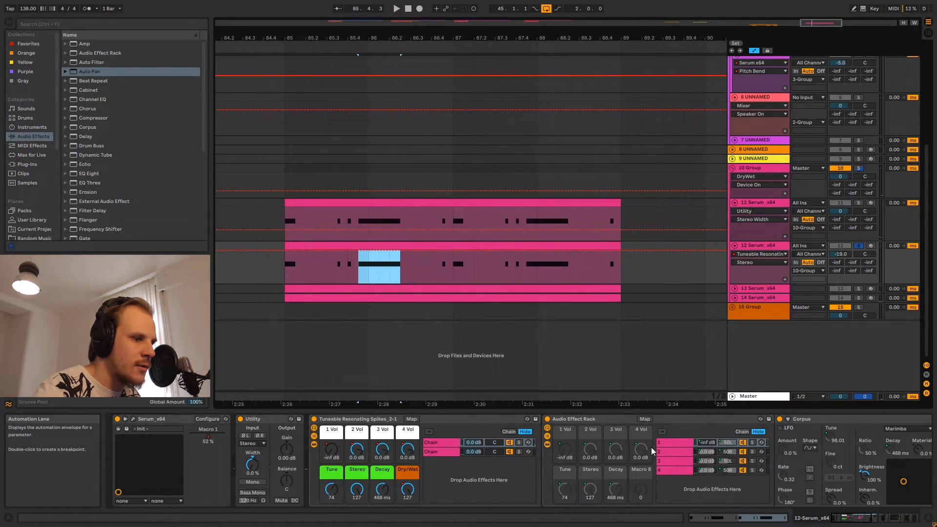
left_click(389, 273)
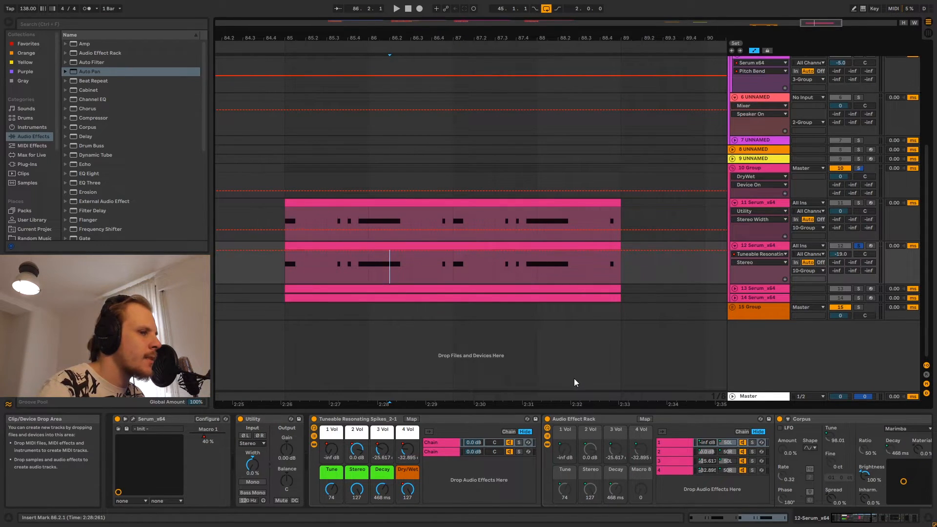
left_click(358, 263)
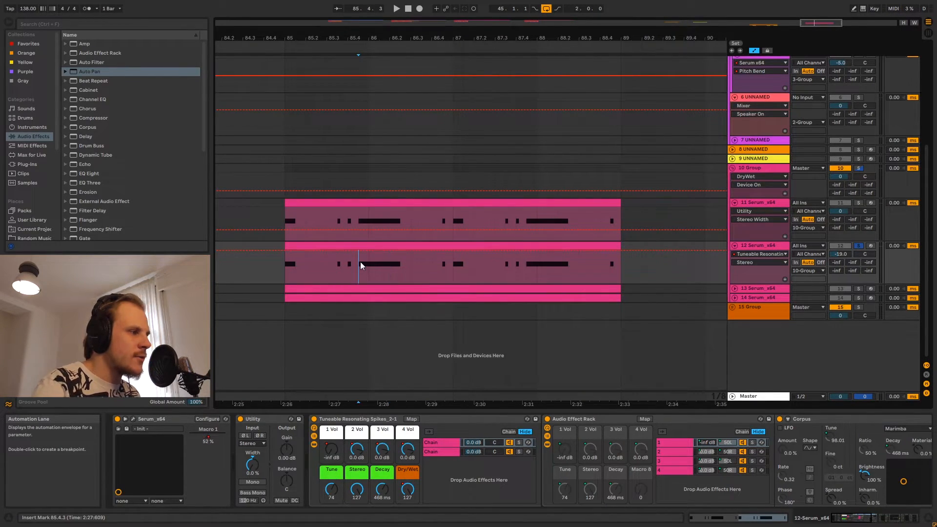
Switch off track 12's solo and leave the track unfolded and selected
left_click(734, 245)
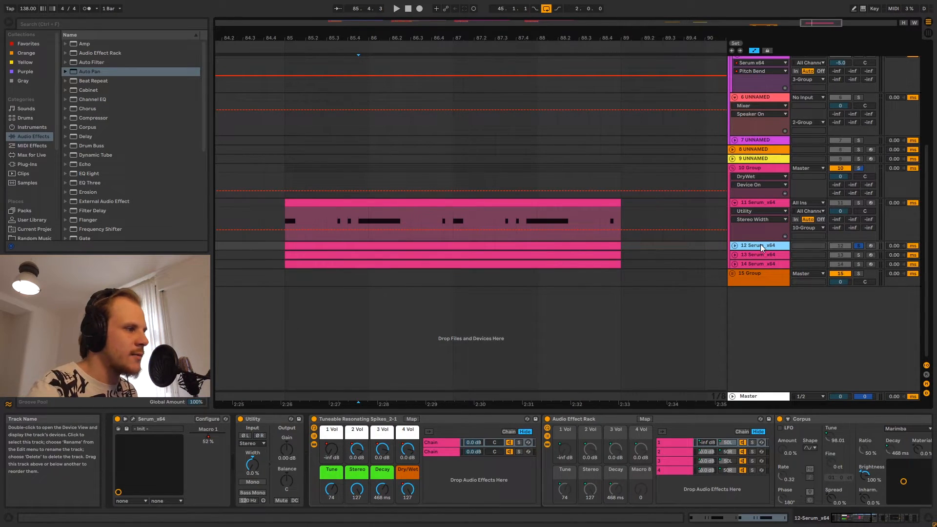
left_click(734, 245)
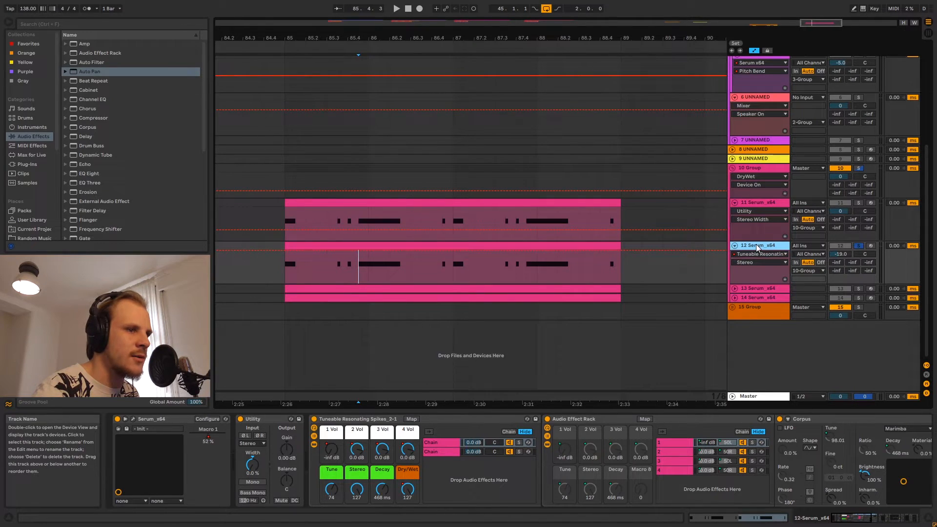
left_click(858, 247)
left_click(858, 247)
left_click(779, 248)
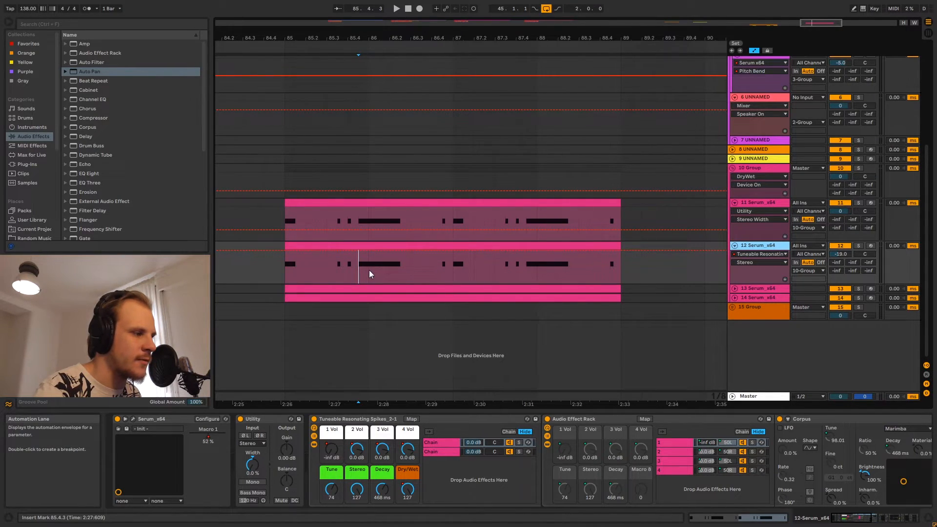
Collapse track 12's Tuneable Resonating Spikes rack and display the 8 Frequency A automation of the EQ Eight further down the chain
double_click(374, 423)
left_click_drag(865, 518, 880, 520)
left_click(701, 418)
left_click(602, 420)
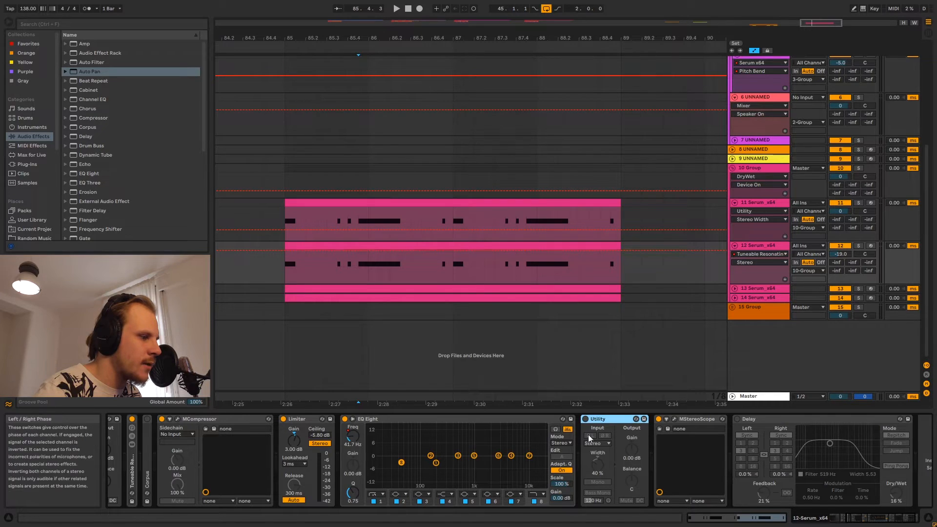
left_click(435, 418)
mouse_move(284, 261)
left_mouse_down()
mouse_move(316, 277)
mouse_move(295, 275)
mouse_move(372, 273)
mouse_move(289, 278)
left_mouse_up()
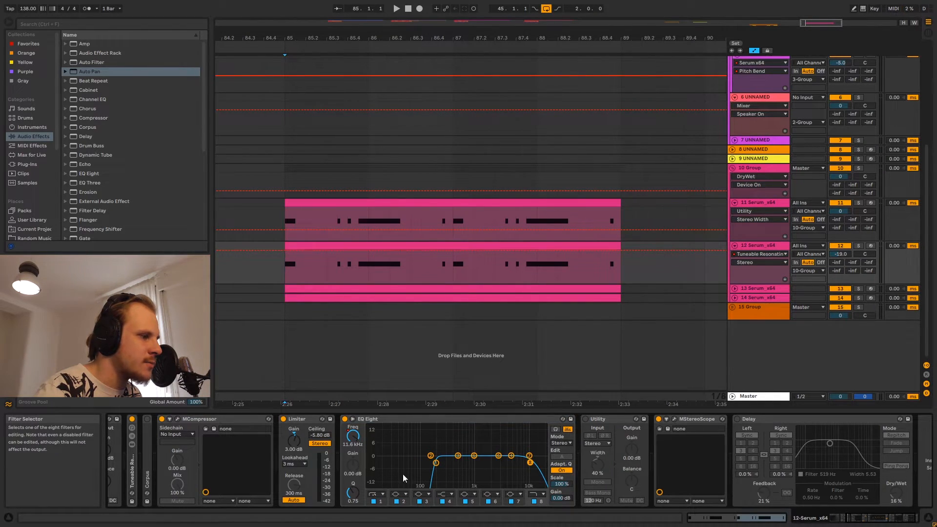
left_click(352, 436)
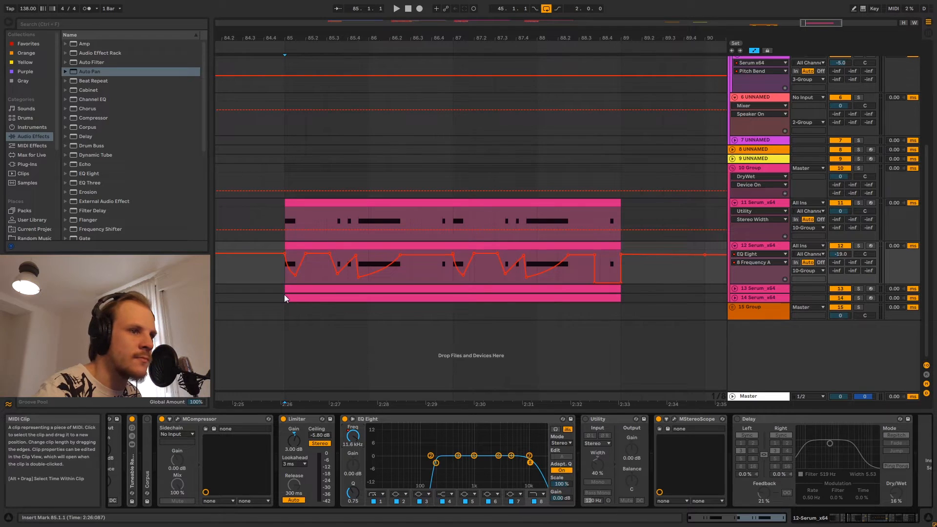
Play from bar 85 with track 12 soloed to hear its automated EQ Eight filter
key("space")
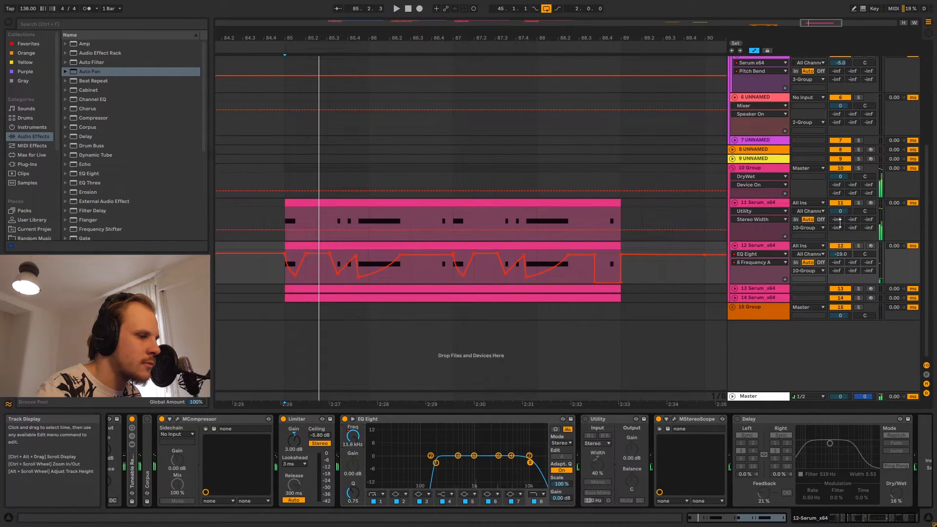
left_click(858, 246)
left_click(571, 246)
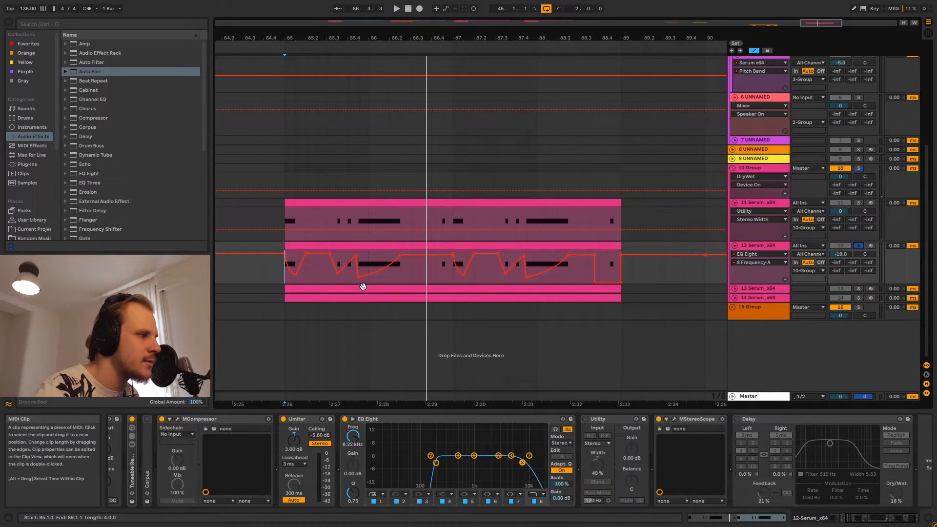
Bypass track 12's EQ Eight, play the layer from bar 85 for comparison, and switch the EQ back on
left_click(344, 419)
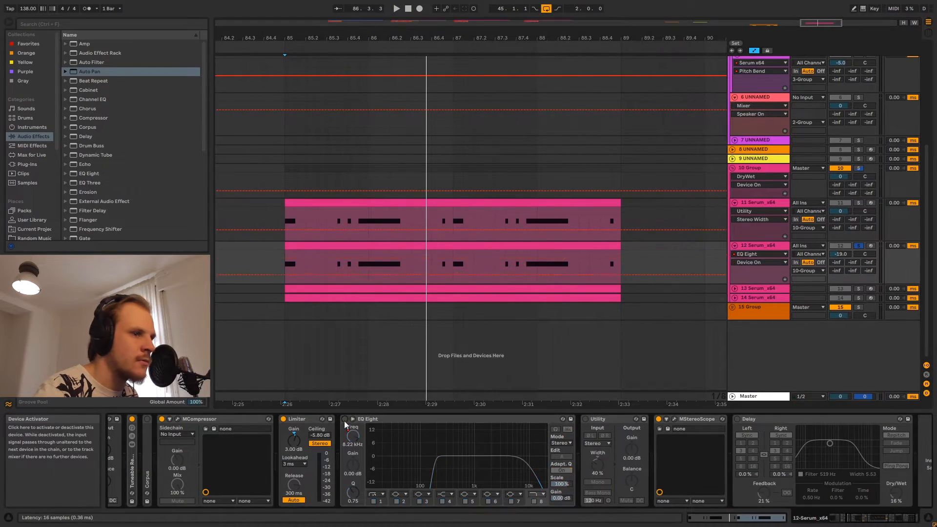
left_click(285, 268)
key("space")
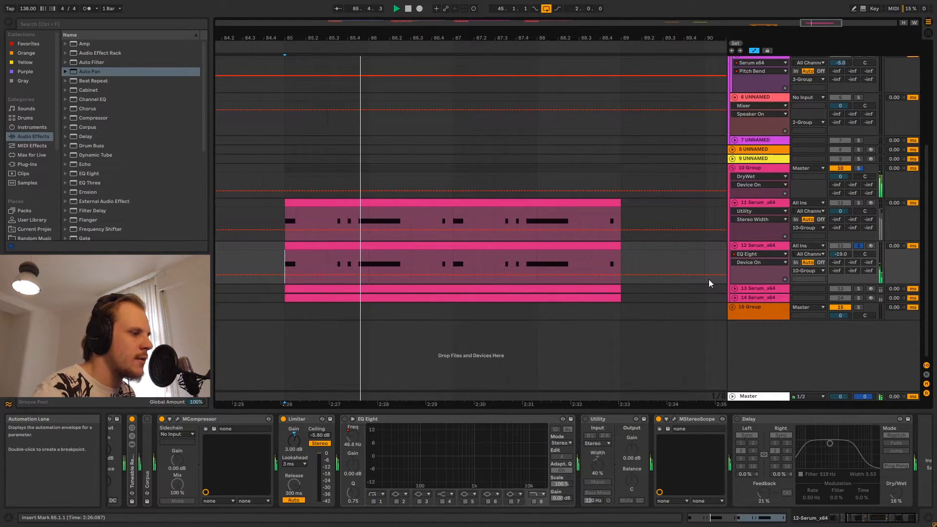
key("space")
left_click(345, 419)
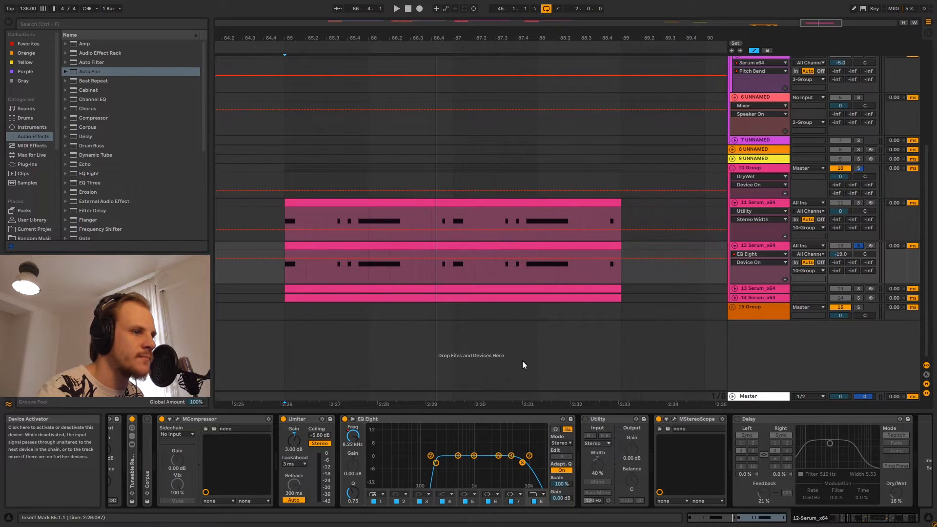
Fold track 12, unfold track 13 and examine the Phaser and Flanger chains of its Audio Effect Rack
left_click(735, 245)
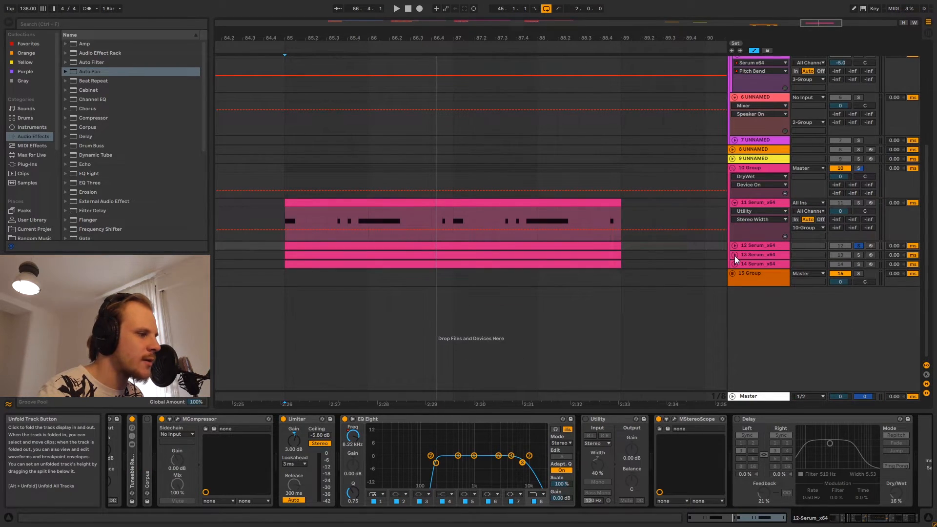
left_click(734, 255)
left_click(751, 255)
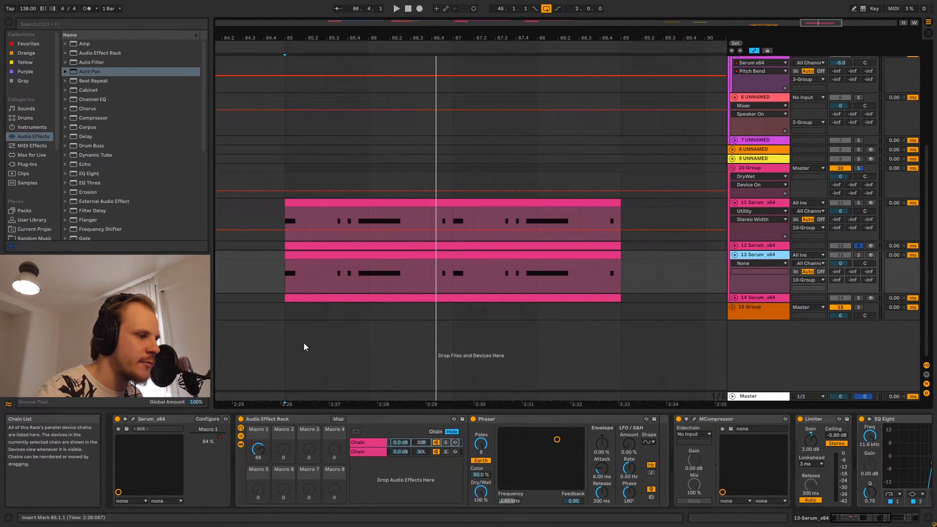
left_click(364, 443)
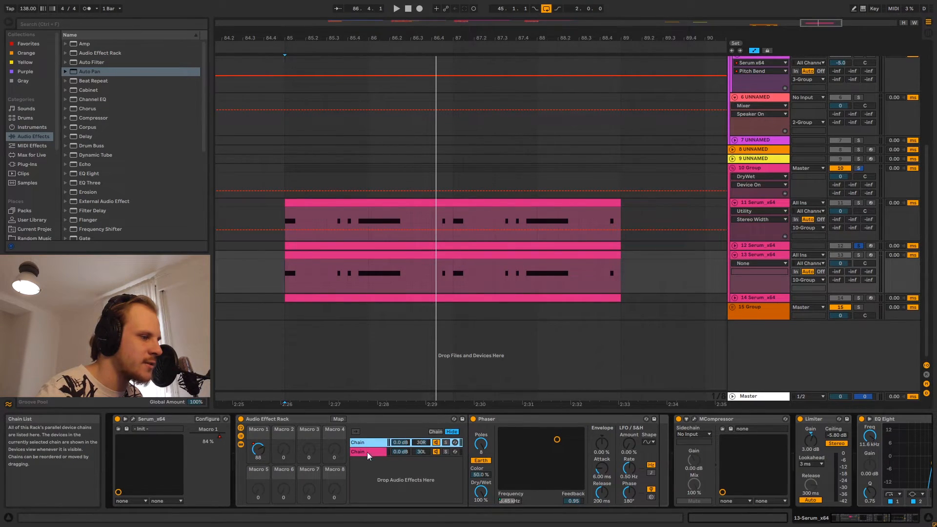
left_click(367, 451)
left_click(362, 443)
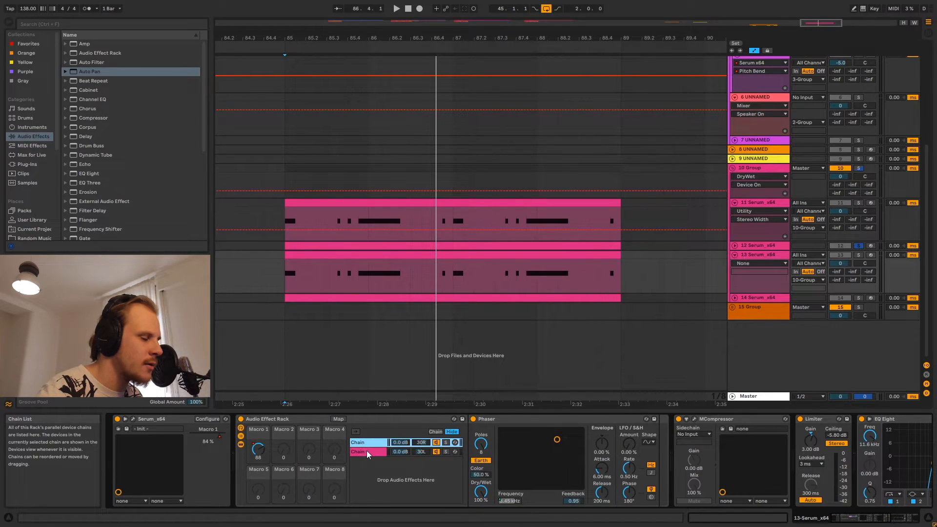
left_click(367, 452)
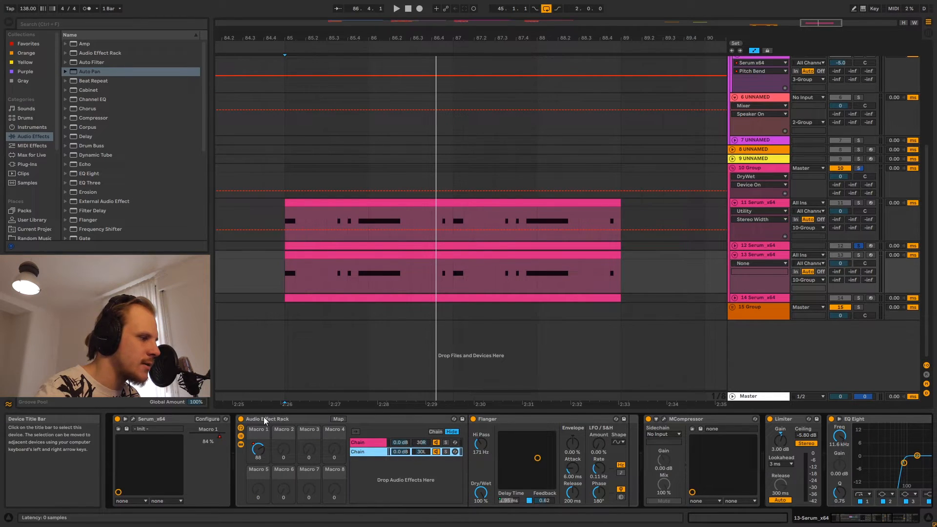
Display the rack's Macro 1 automation on track 13 and check its mapping to the Flanger's Delay Time and the Phaser's Frequency
left_click(258, 448)
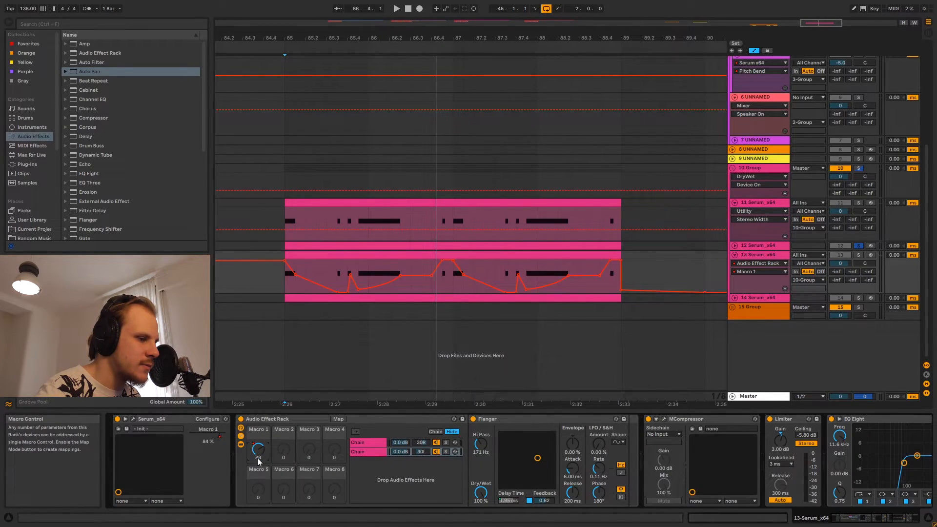
left_click(511, 501)
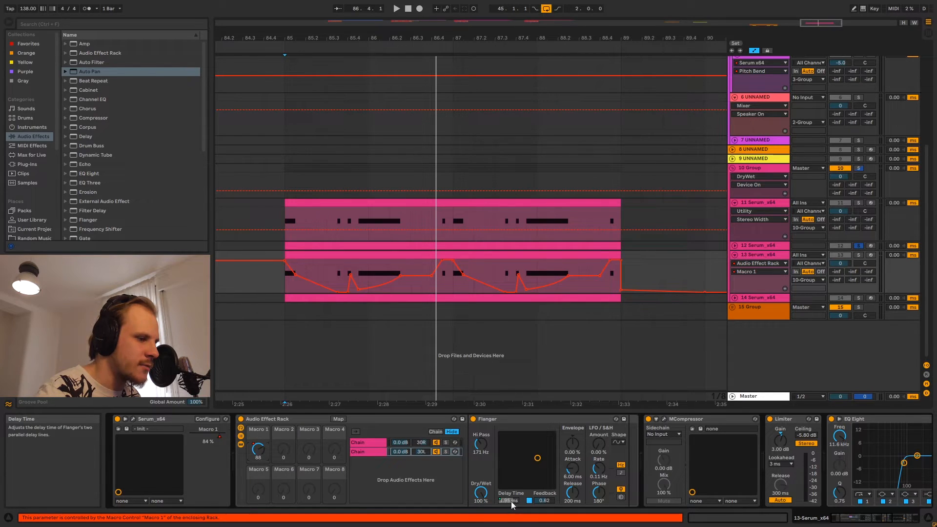
left_click(371, 442)
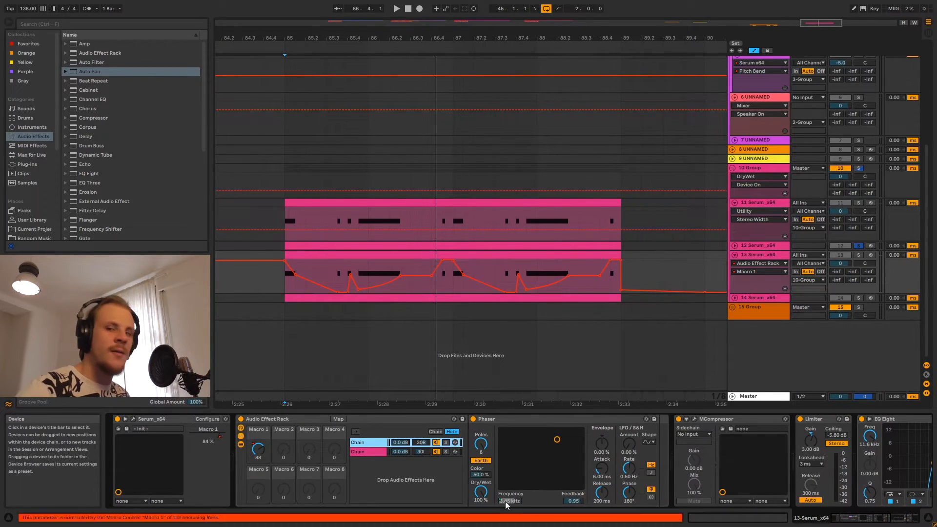
left_click(258, 451)
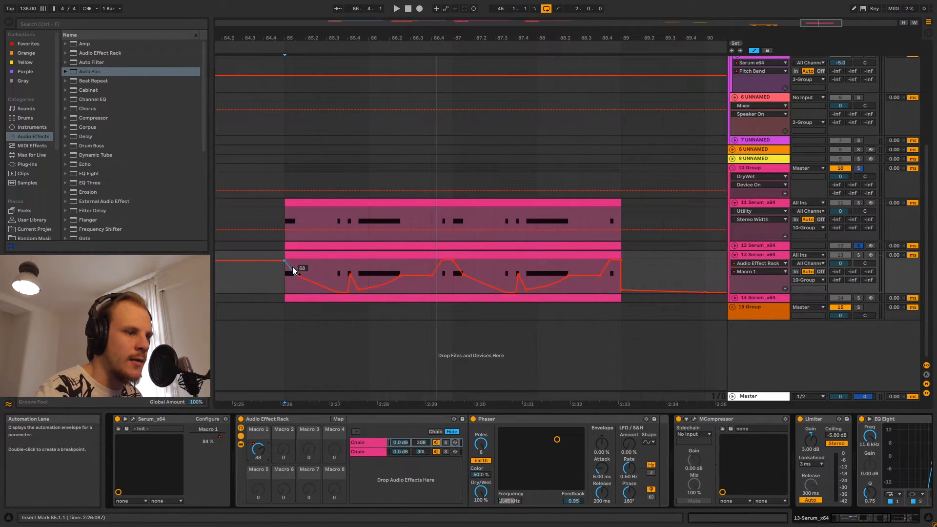
Solo track 13 in place of track 12 and inspect the first filter band of its EQ Eight
left_click(283, 284)
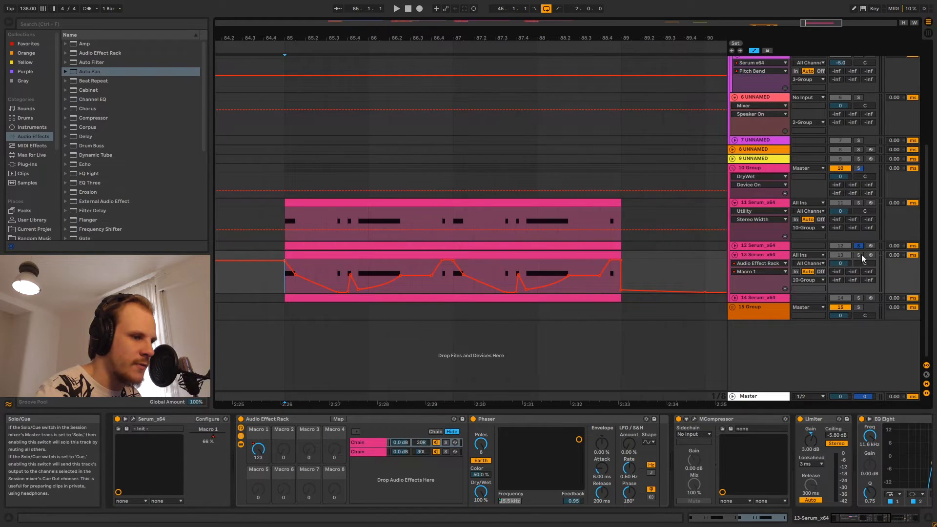
left_click(904, 520)
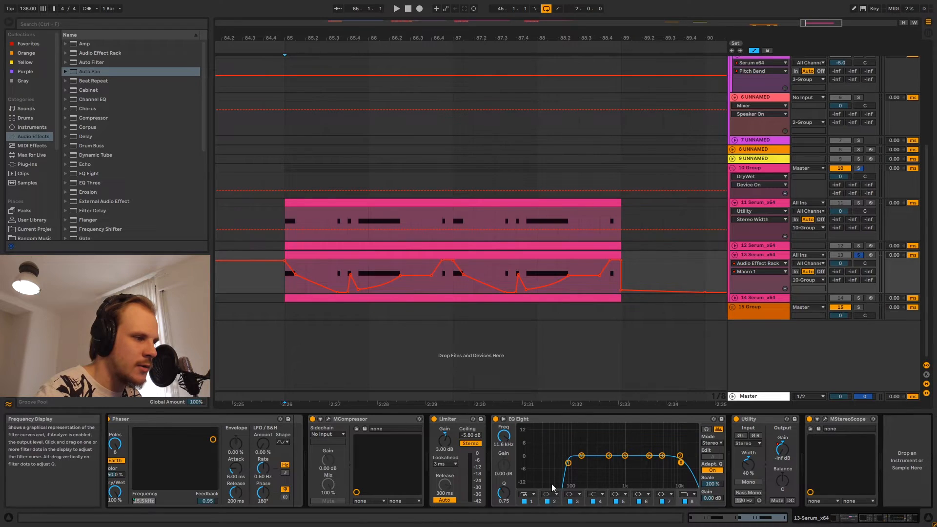
left_click(530, 502)
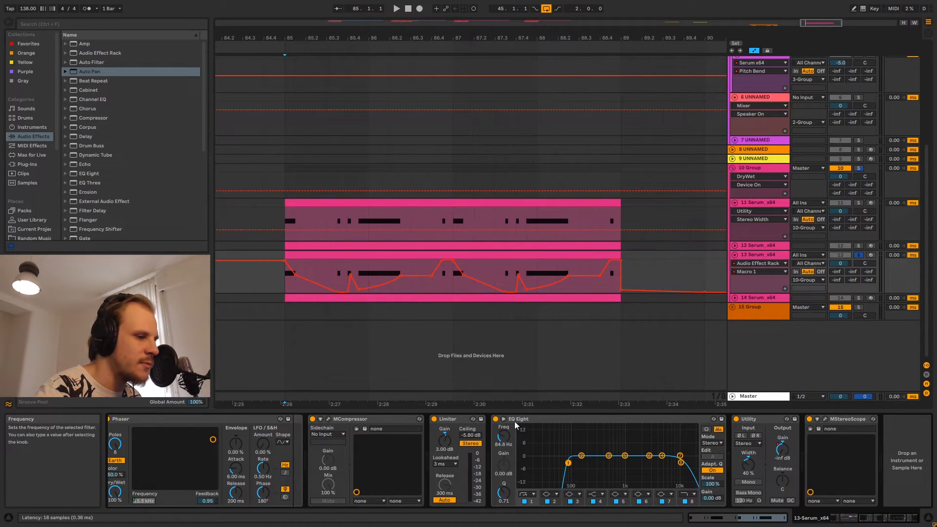
left_click(540, 418)
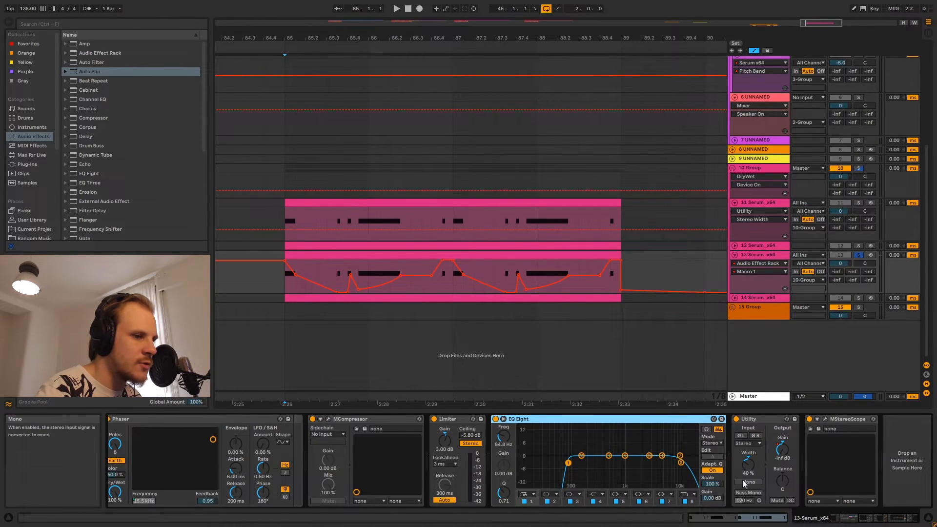
Display the Utility's Gain automation on track 13 and examine it over the first note, 85.1.1 to 85.1.3
left_click(782, 451)
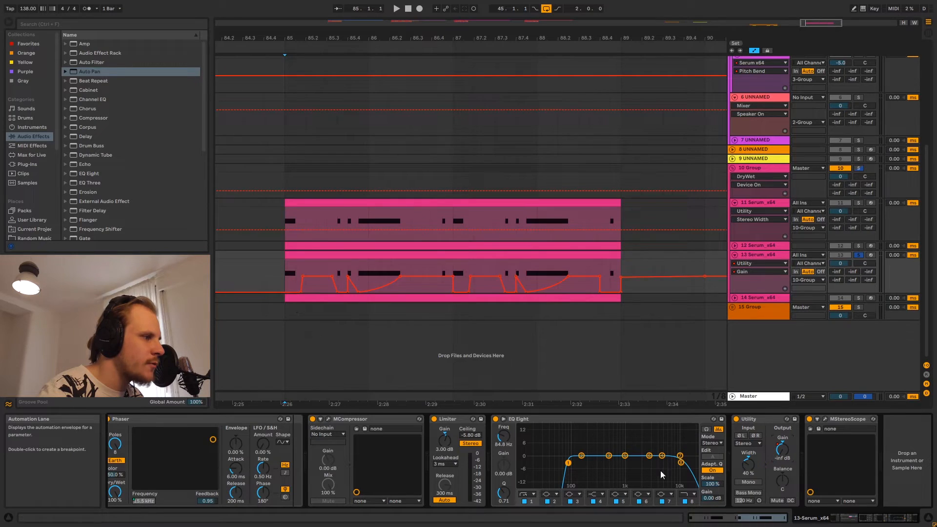
left_click_drag(285, 278, 296, 277)
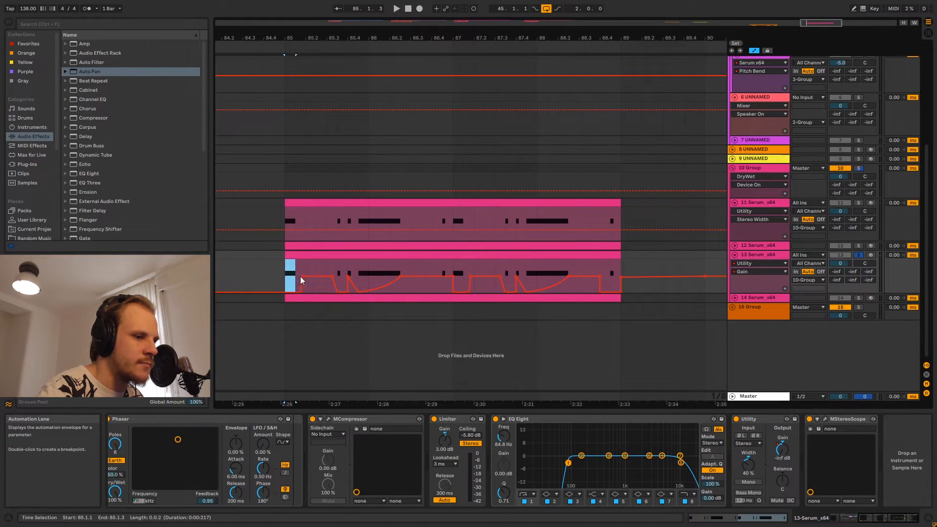
left_click(784, 455)
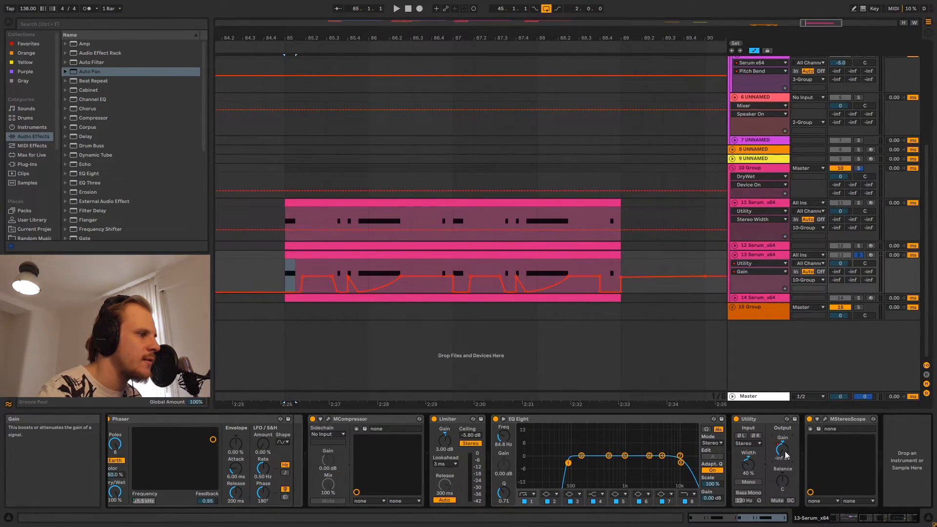
Play track 13 from bar 85 and examine its Gain automation around the short notes at 85.4.1 and 86.4.3
left_click(285, 271)
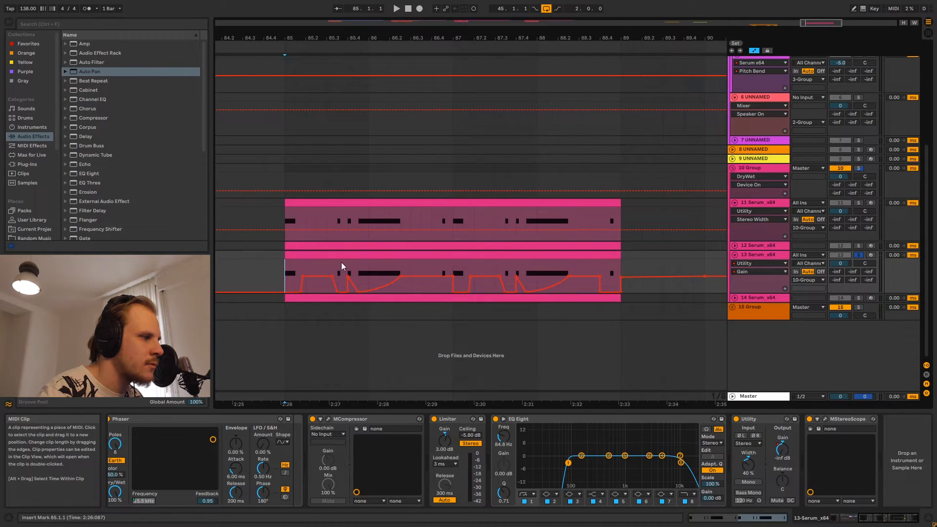
key("space")
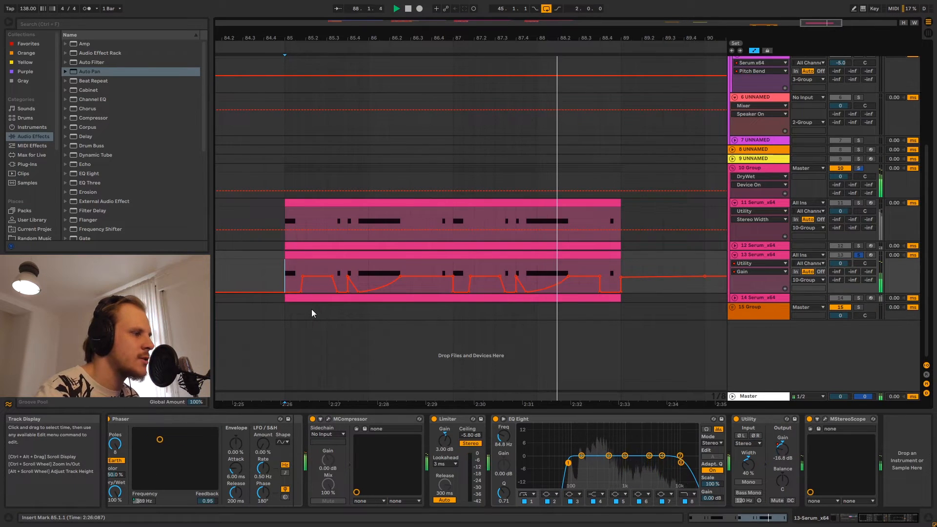
key("space")
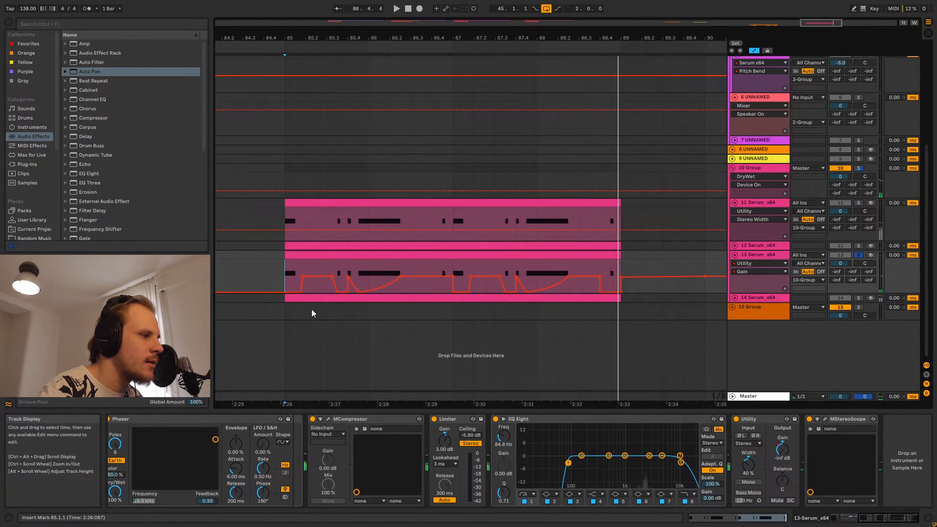
mouse_move(358, 267)
left_mouse_down()
mouse_move(399, 271)
mouse_move(349, 268)
left_mouse_up()
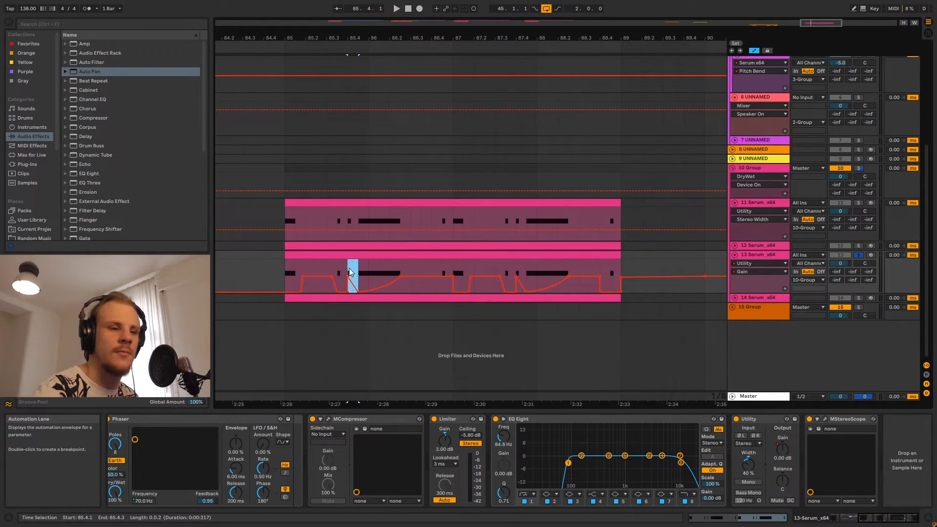
left_click_drag(442, 266, 449, 266)
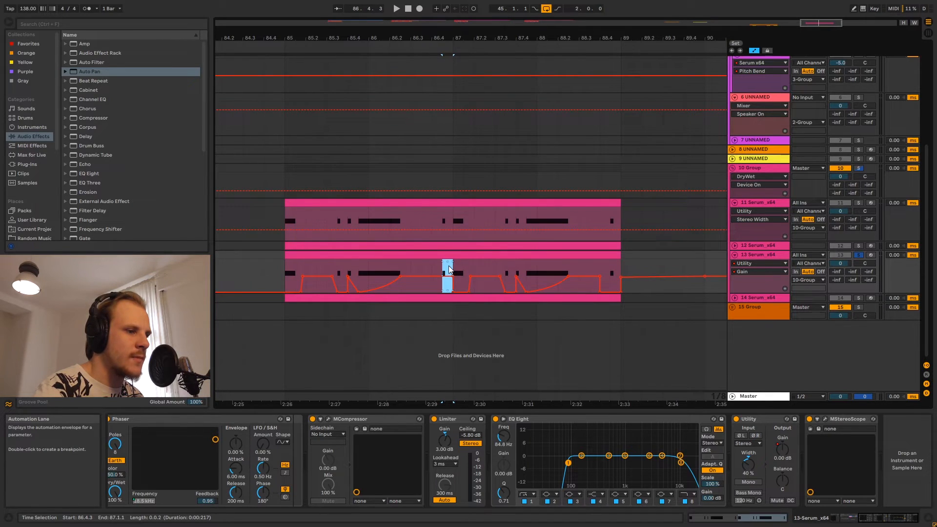
left_click(285, 273)
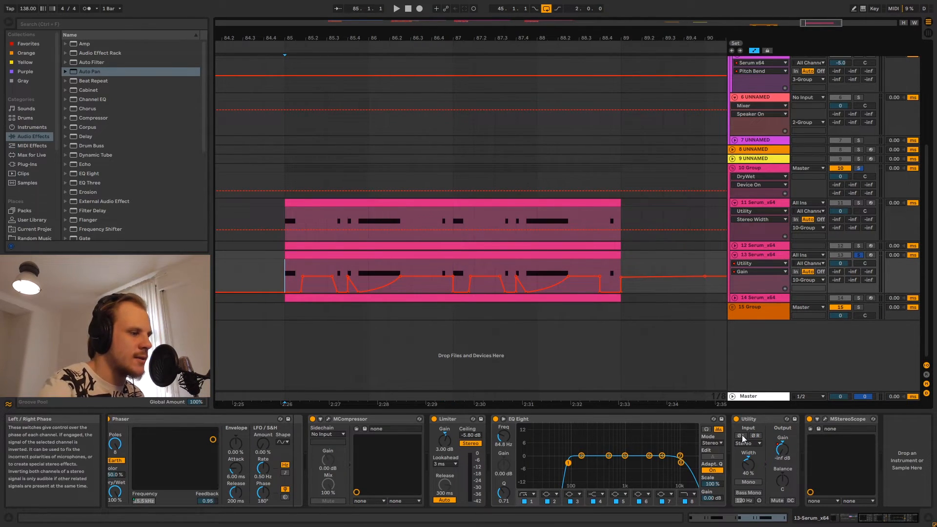
left_click(754, 422)
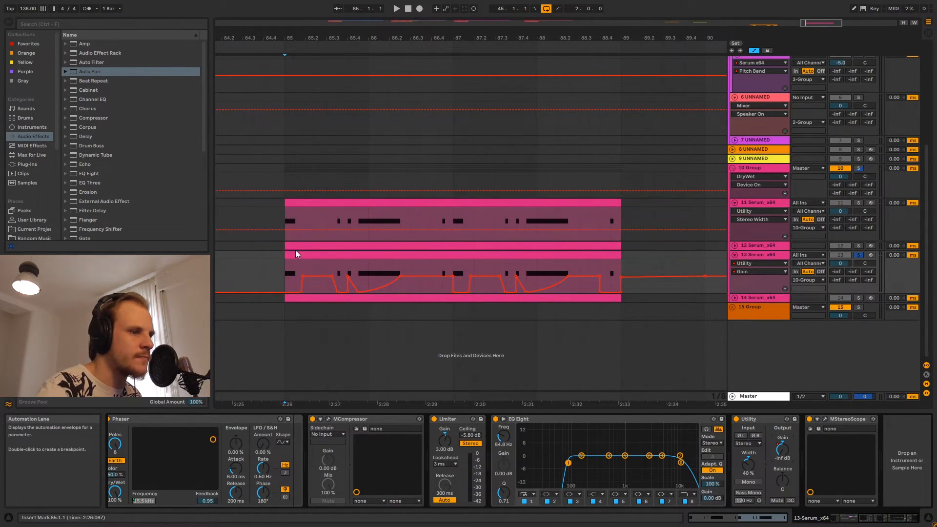
Unfold track 14, inspect its Delay and display the Gain automation of its Utility
left_click(734, 297)
left_click(756, 298)
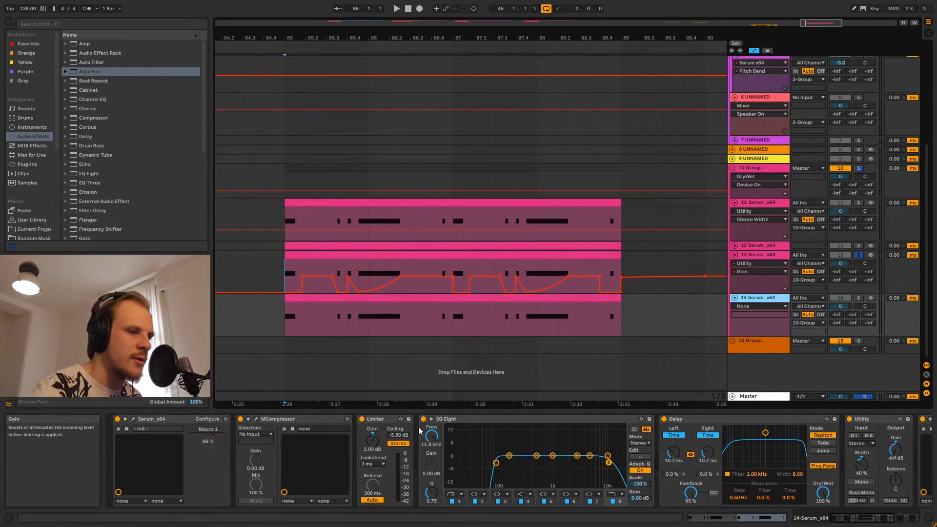
left_click(683, 420)
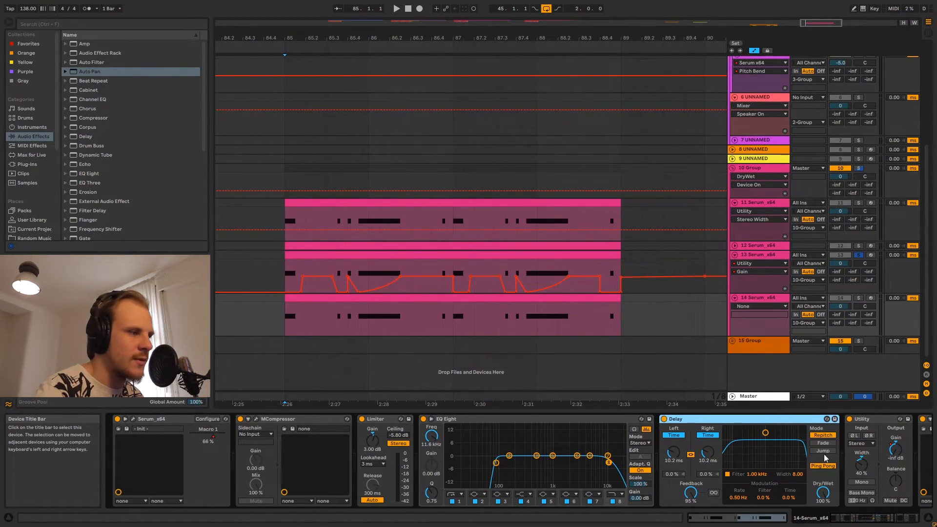
left_click(875, 419)
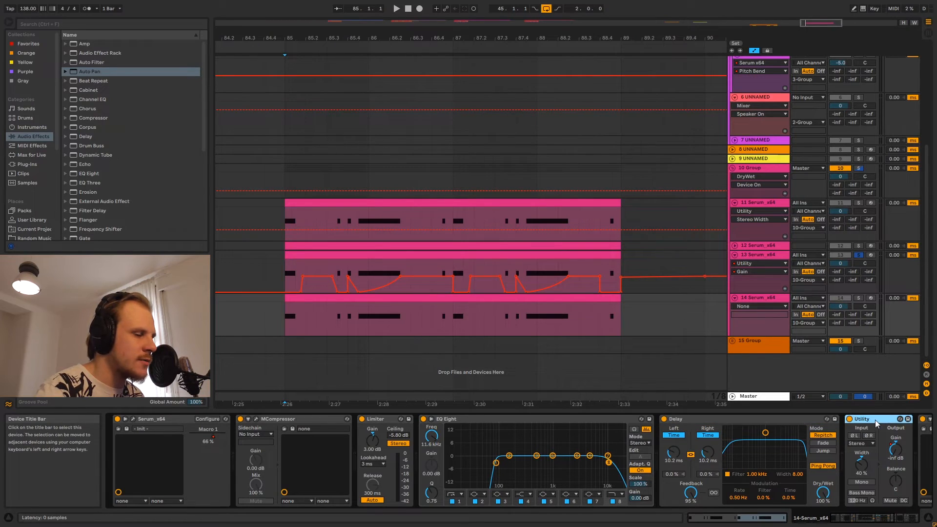
left_click(898, 453)
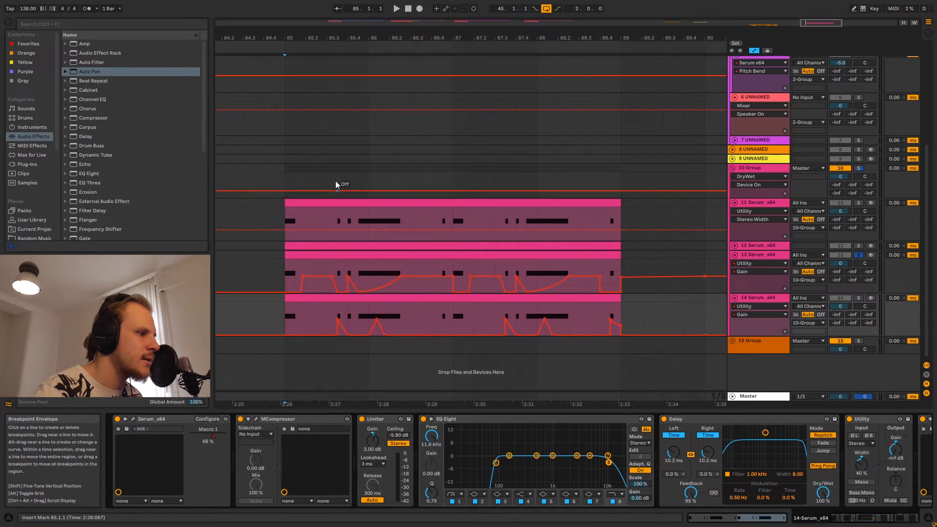
Compare track 13's Gain automation over the short note at 85.4.1 with track 14's from 85.3.3 to 85.4.1
left_click_drag(333, 38, 340, 79)
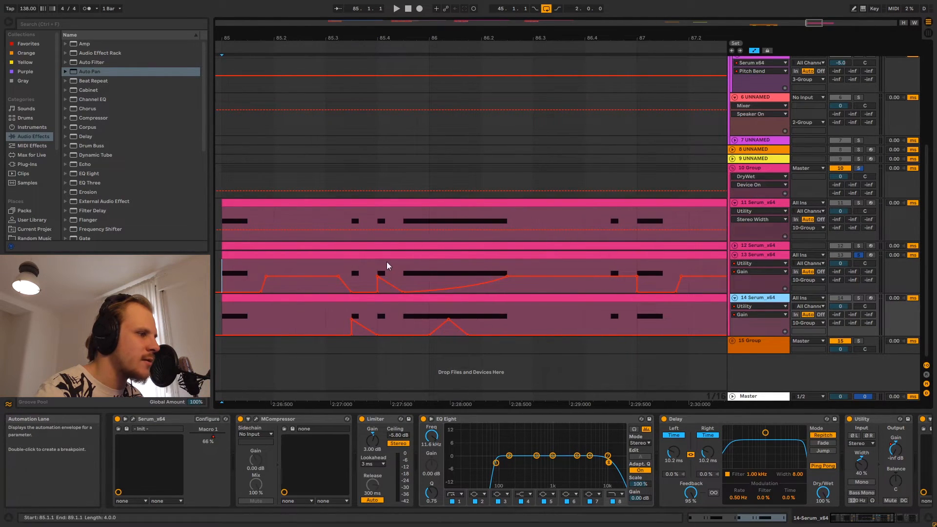
left_click(377, 271)
left_click_drag(401, 271, 402, 271)
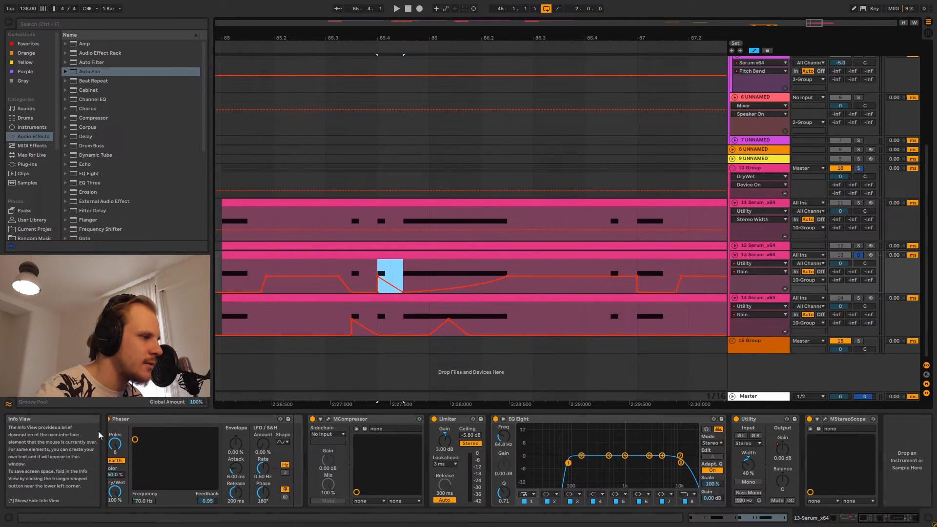
left_click_drag(378, 313, 352, 315)
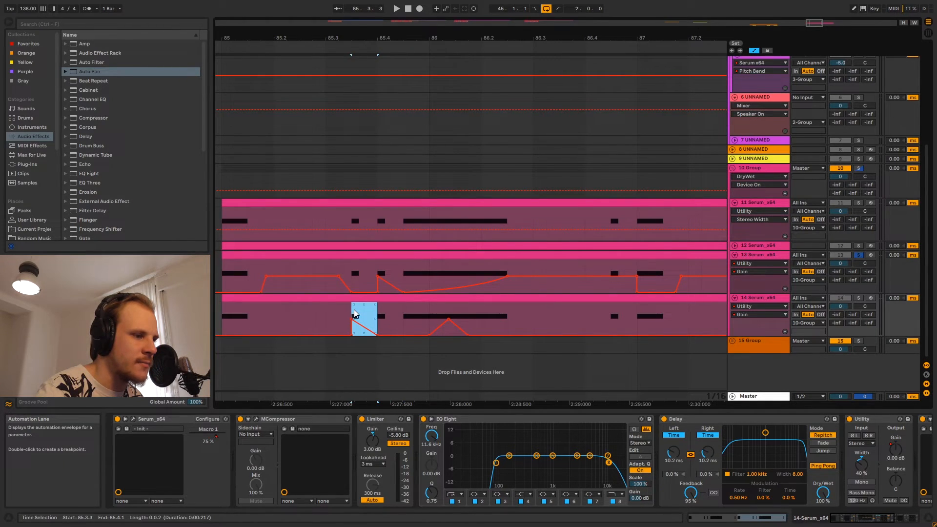
Inspect track 14's ping-pong Delay and examine its Utility Gain automation at 85.3.3 and from 86.1.1 to 86.1.4
left_click(686, 420)
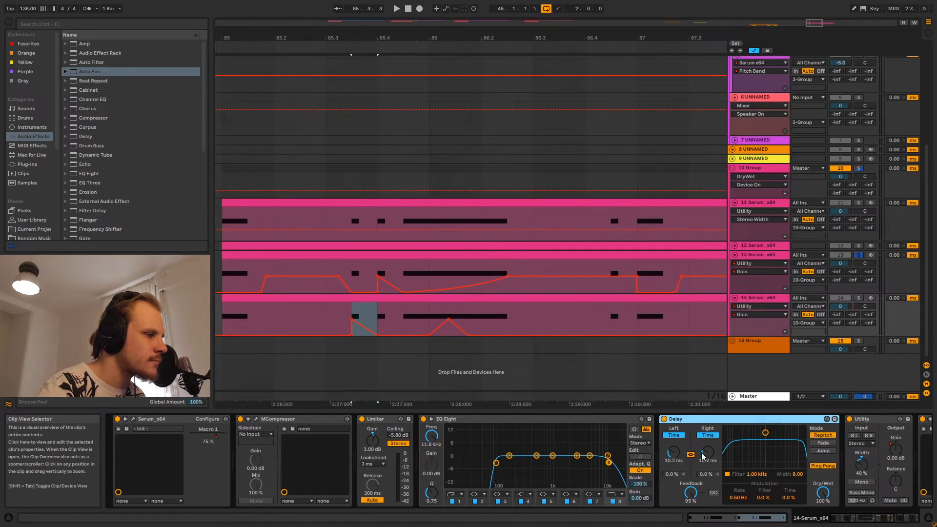
left_click(352, 313)
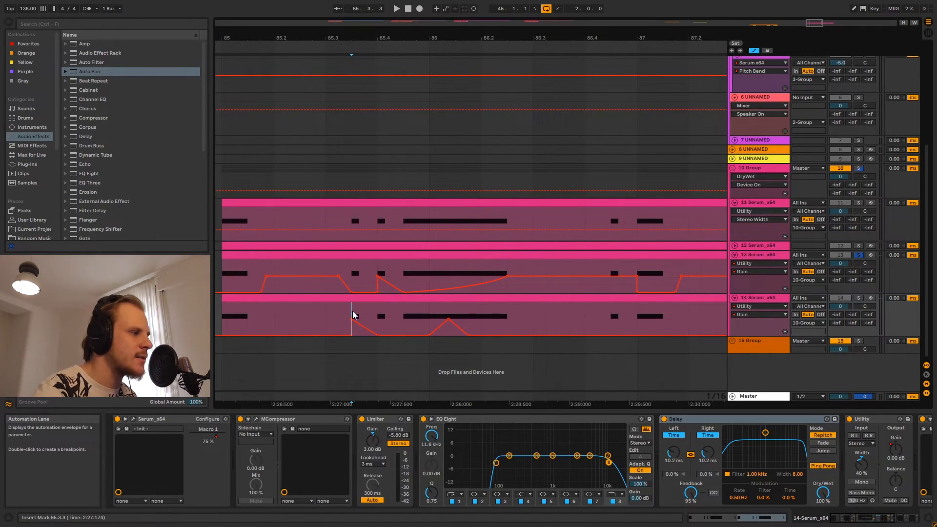
left_click_drag(363, 38, 364, 28)
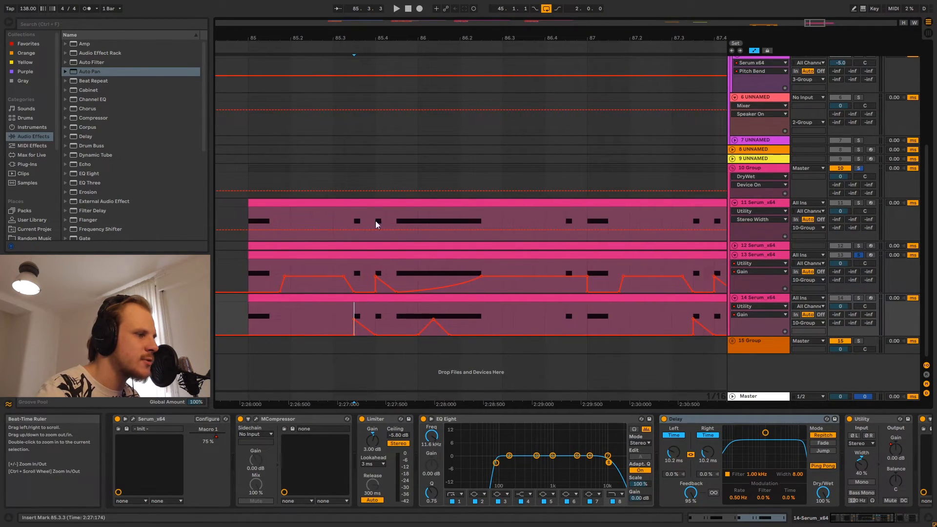
left_click_drag(355, 314, 449, 316)
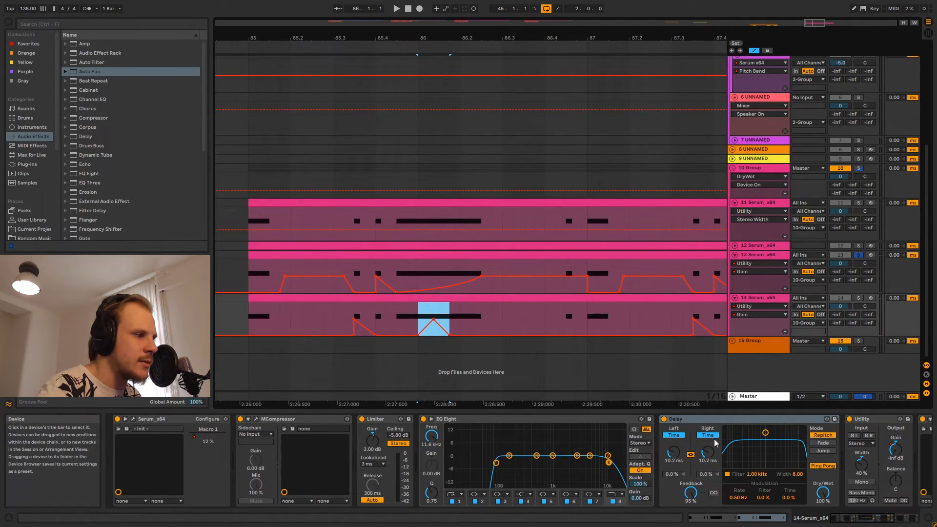
left_click(895, 451)
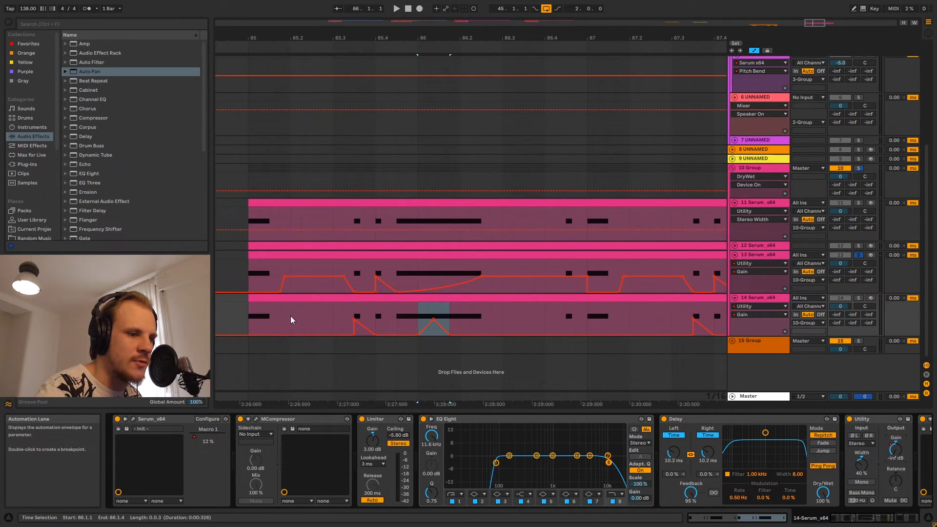
Review the end of track 14's device chain, relating its active Delay and Utility Gain to the automation peaks up to 86.1.4
left_click_drag(885, 517, 903, 523)
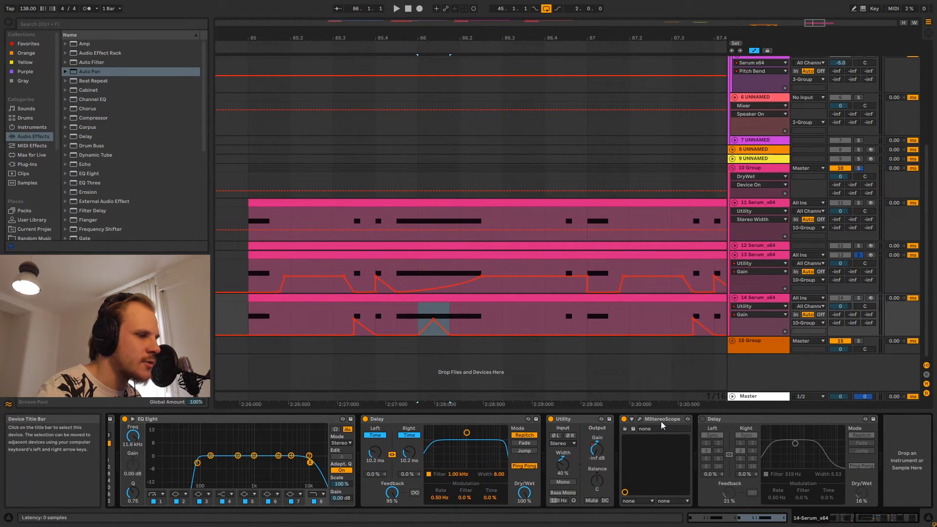
left_click(248, 309)
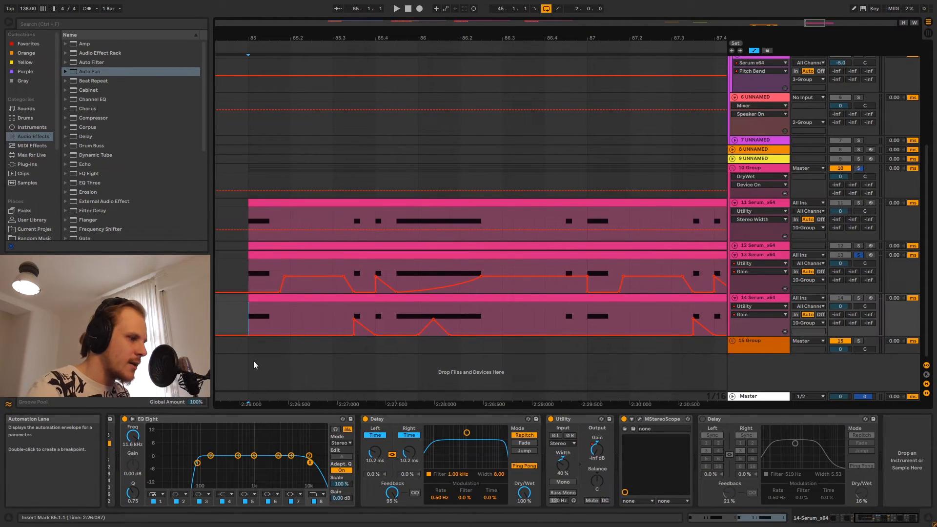
left_click(391, 419)
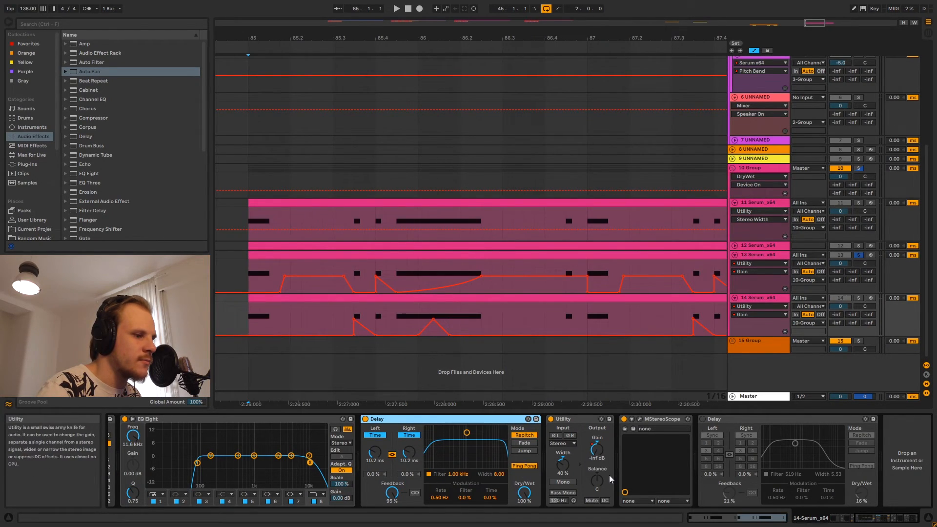
left_click(598, 450)
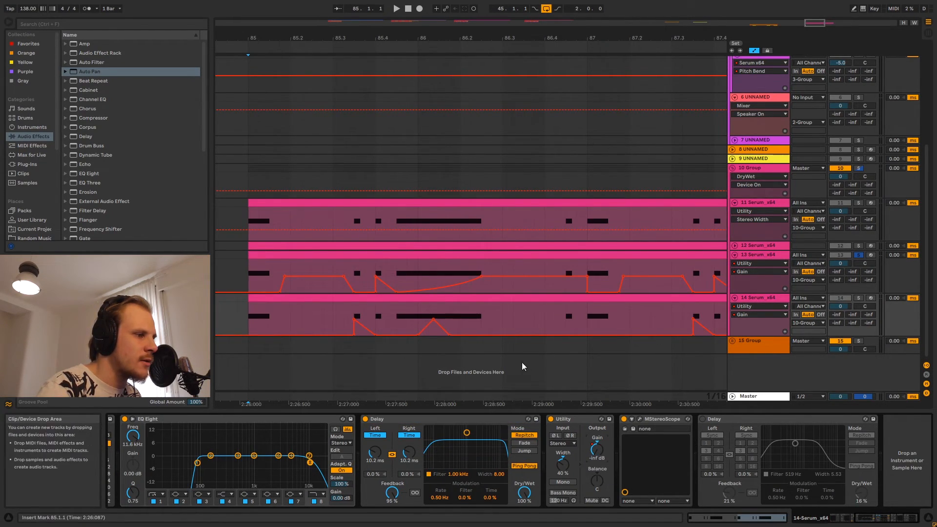
left_click_drag(353, 311, 452, 312)
left_click(452, 313)
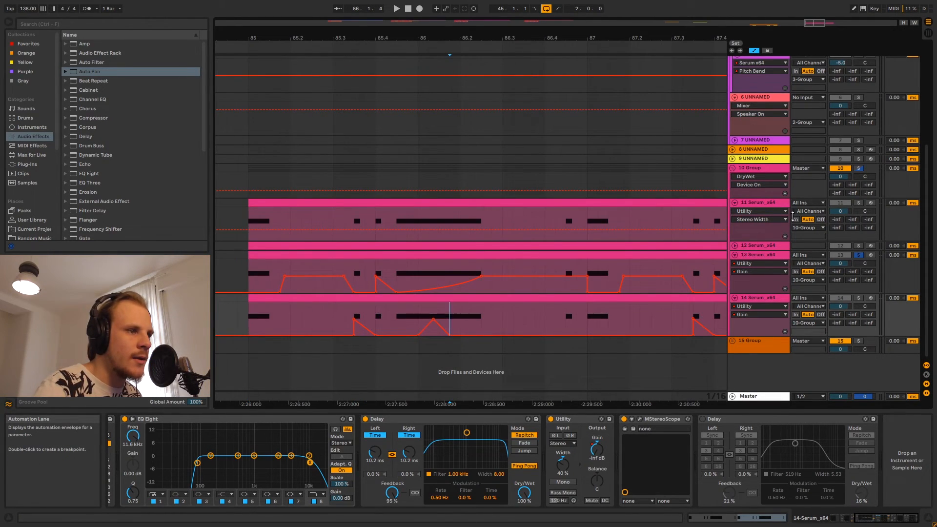
Fold tracks 11, 13 and 14 in group 10 and take track 13 out of solo
left_click(752, 168)
left_click(735, 203)
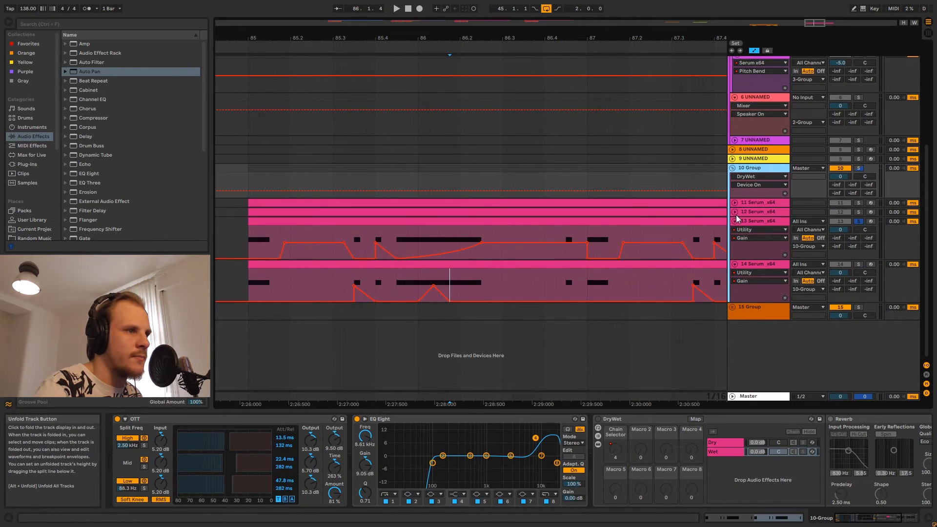
left_click(734, 221)
left_click(734, 230)
left_click(858, 222)
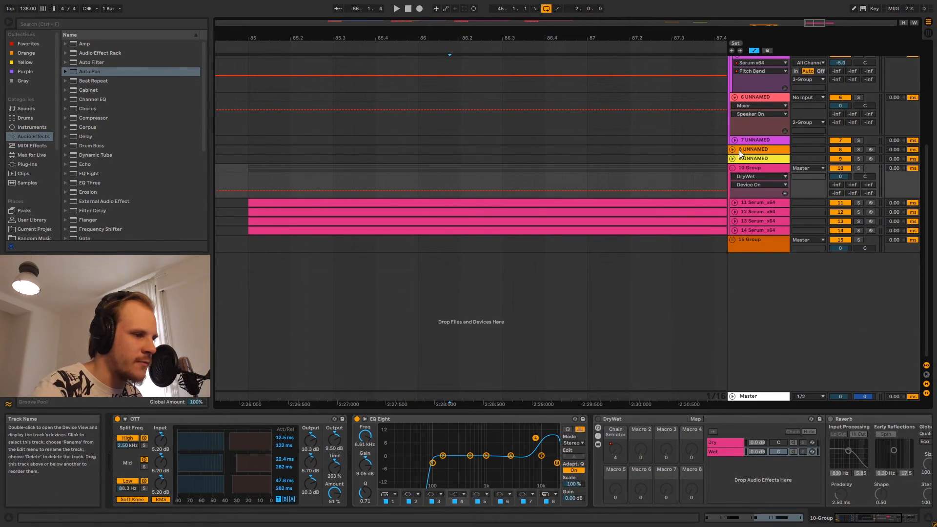
Display the Chain Selector automation of group 10's DryWet rack across its clips
left_click(598, 419)
left_click(615, 449)
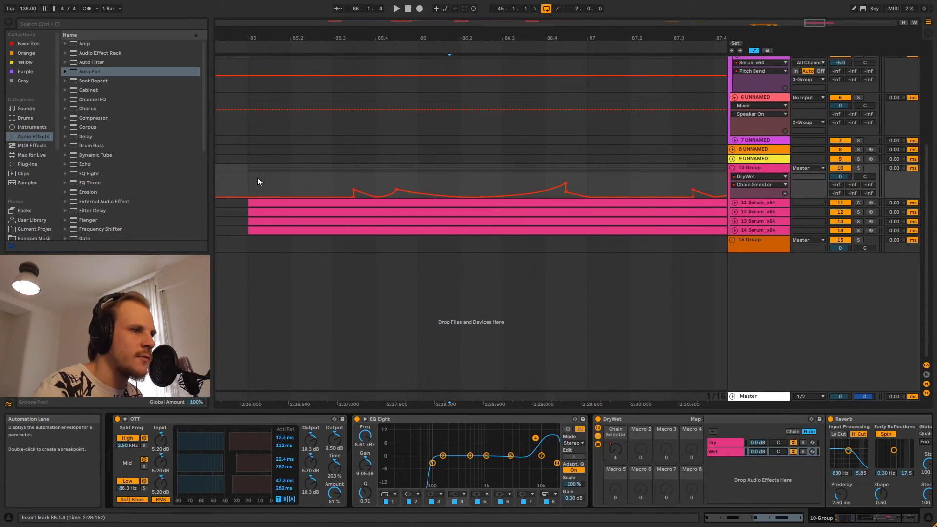
left_click_drag(375, 38, 364, 11)
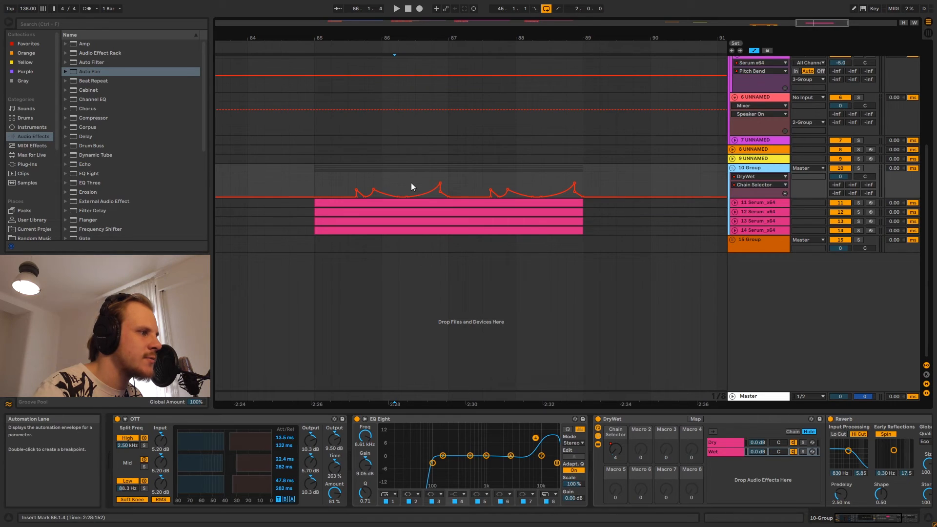
Unfold track 11 to compare its notes with group 10's Chain Selector automation, and play the group from bar 85
left_click(734, 202)
left_click_drag(406, 214, 439, 214)
left_click_drag(408, 185, 440, 185)
left_click(324, 184)
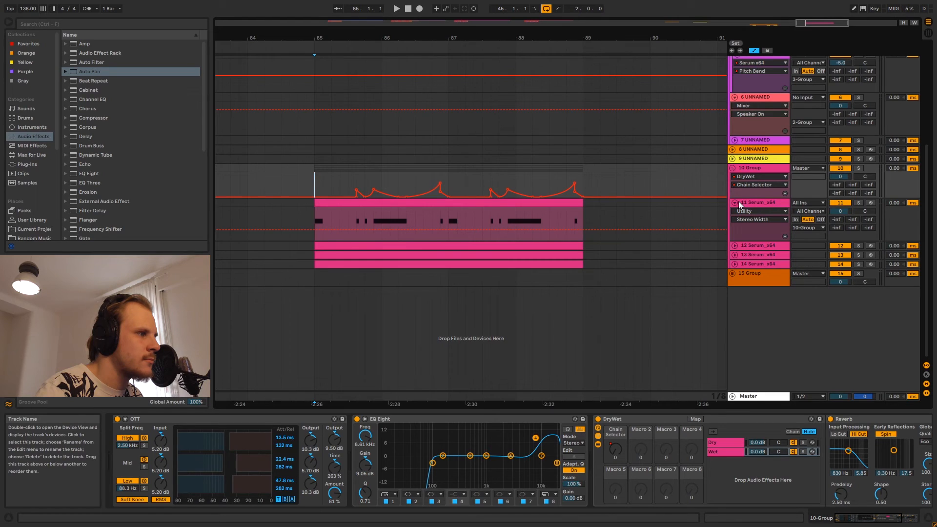
key("space")
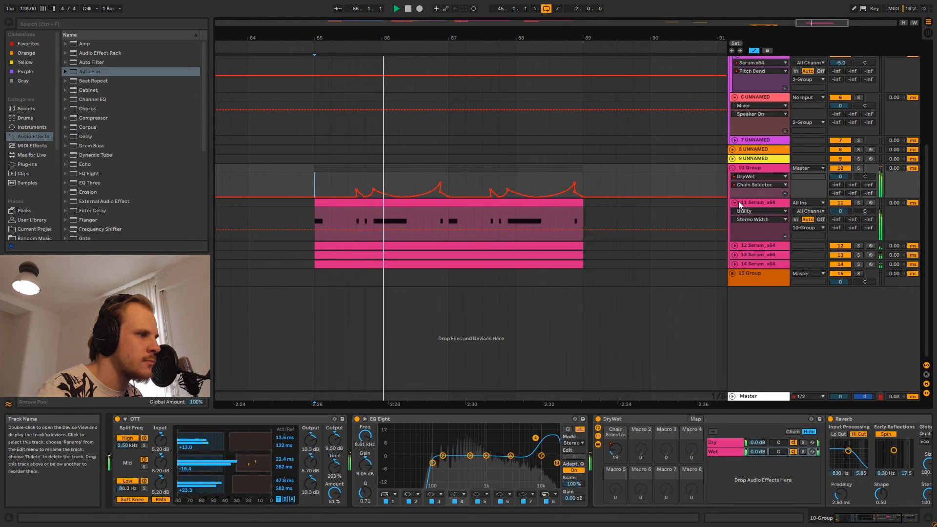